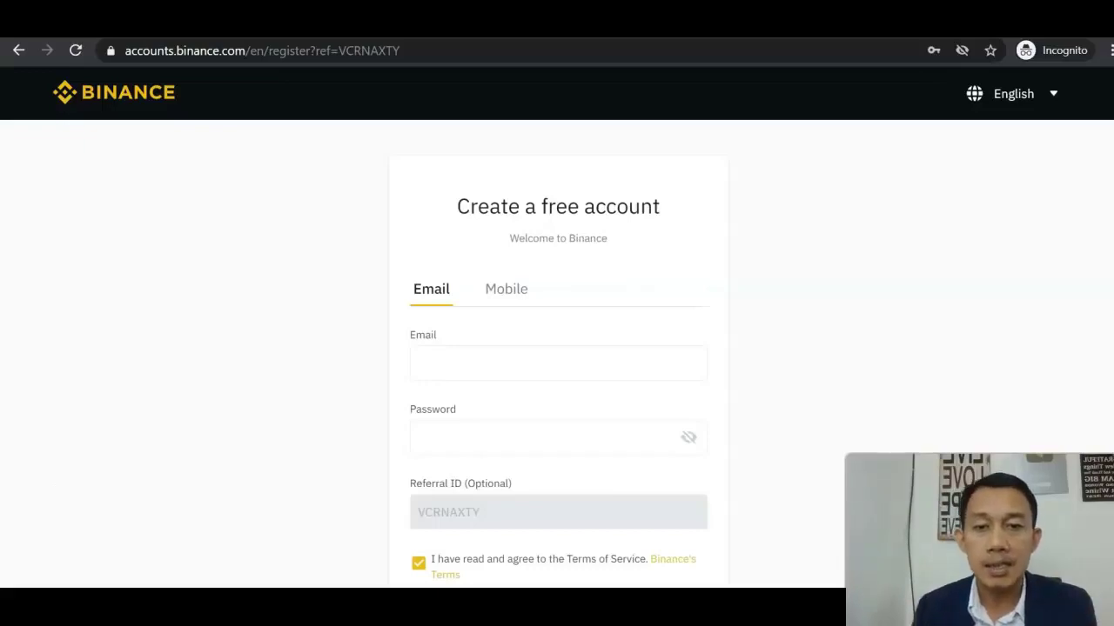
- Enter the account e-mail address, retyped in lowercase, into the sign-up Email field
left_click(565, 360)
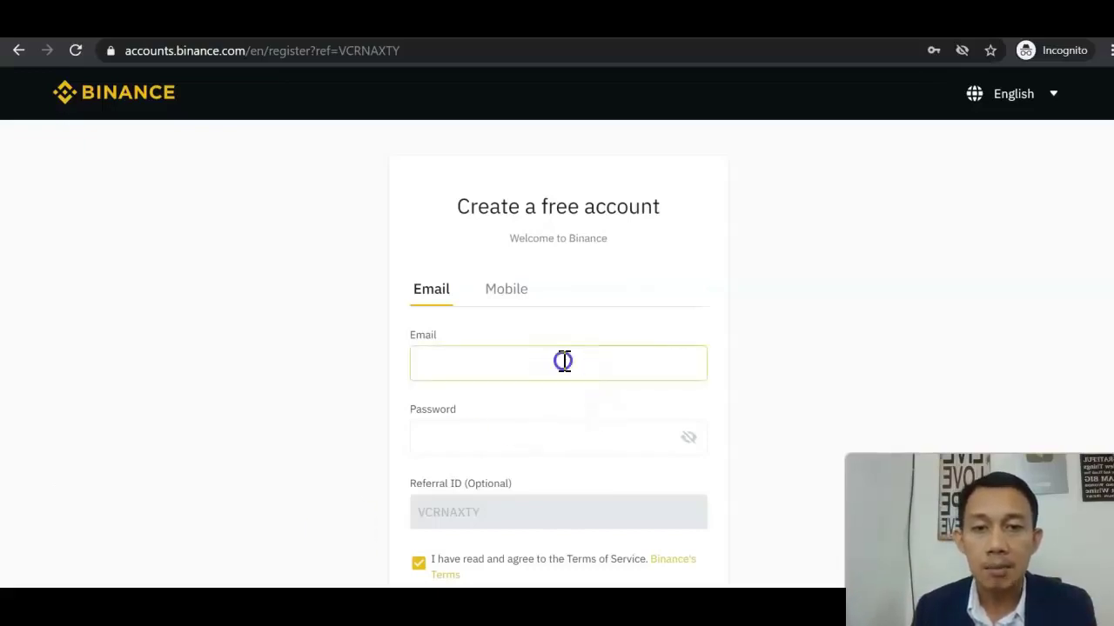
left_click(829, 332)
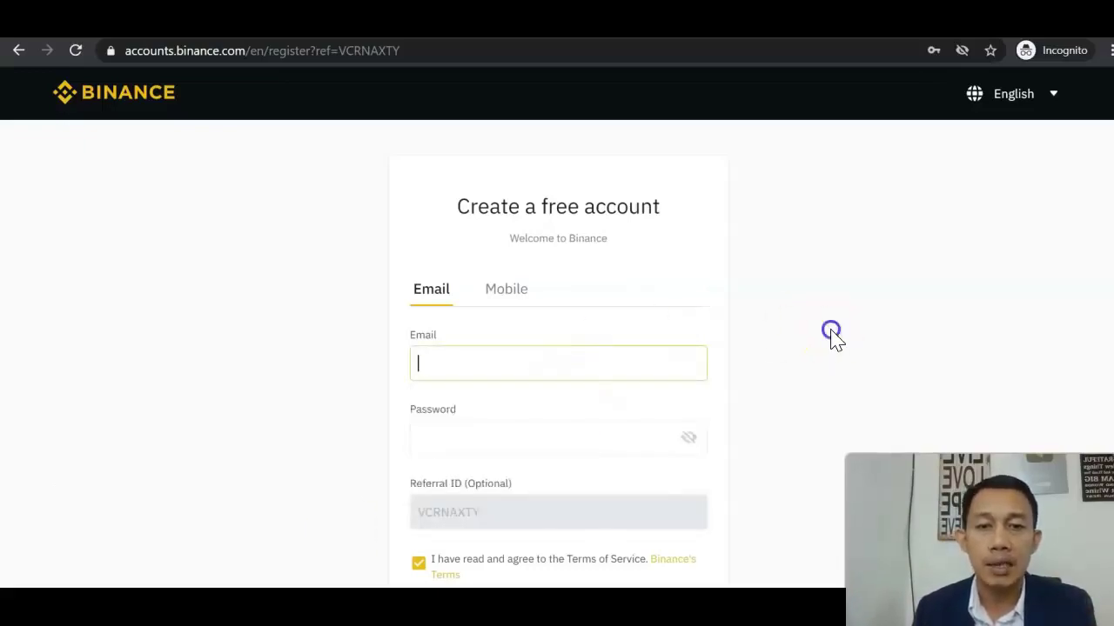
left_click(616, 374)
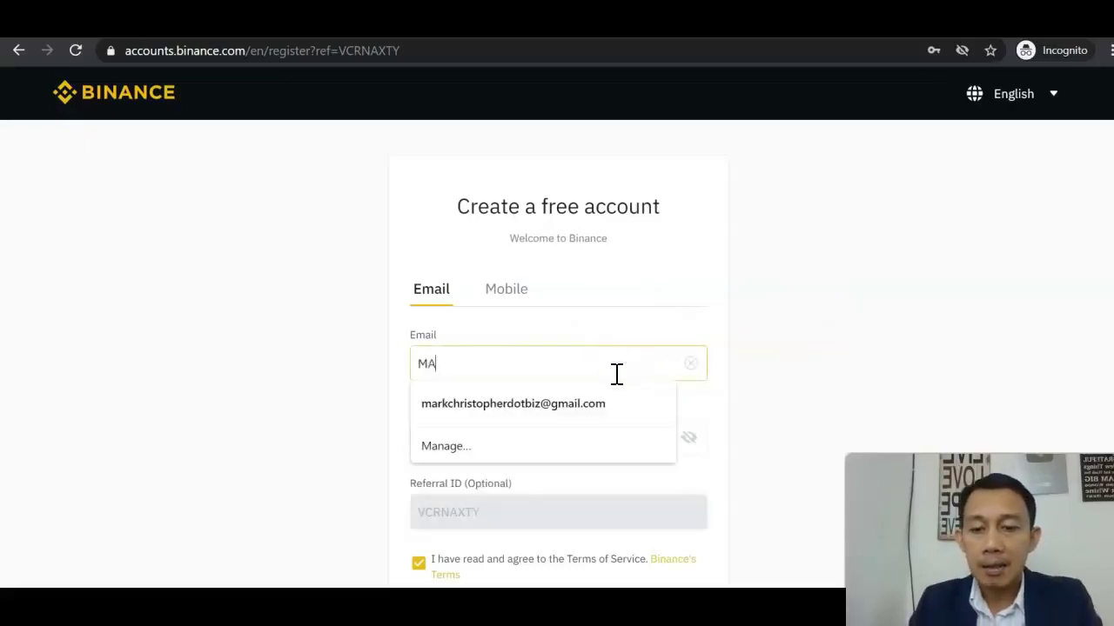
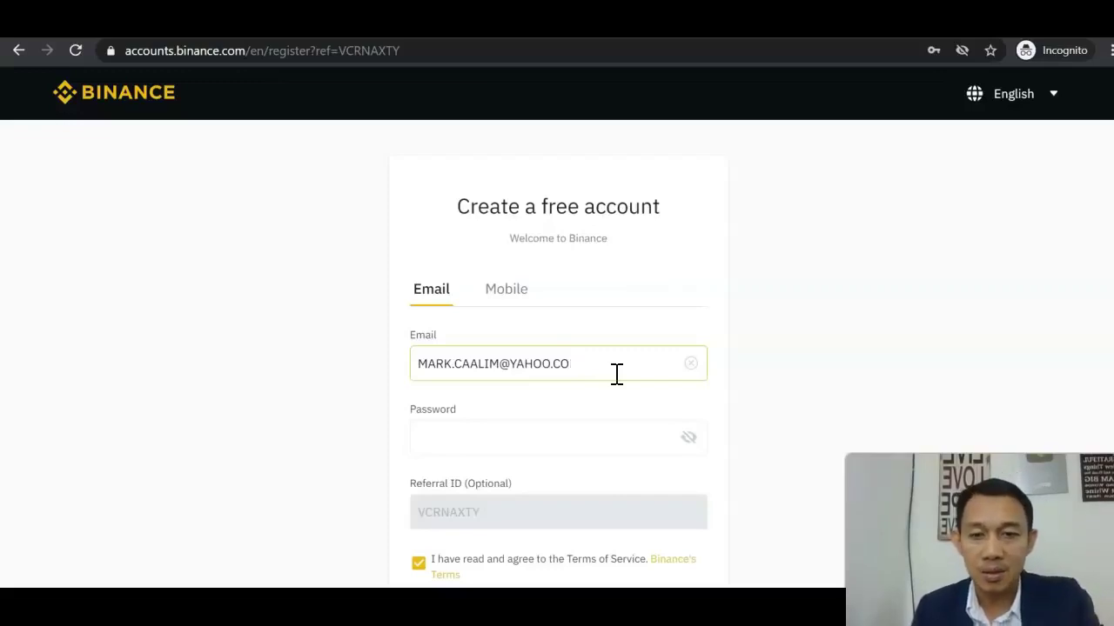
key("ctrl+a")
key("BackSpace")
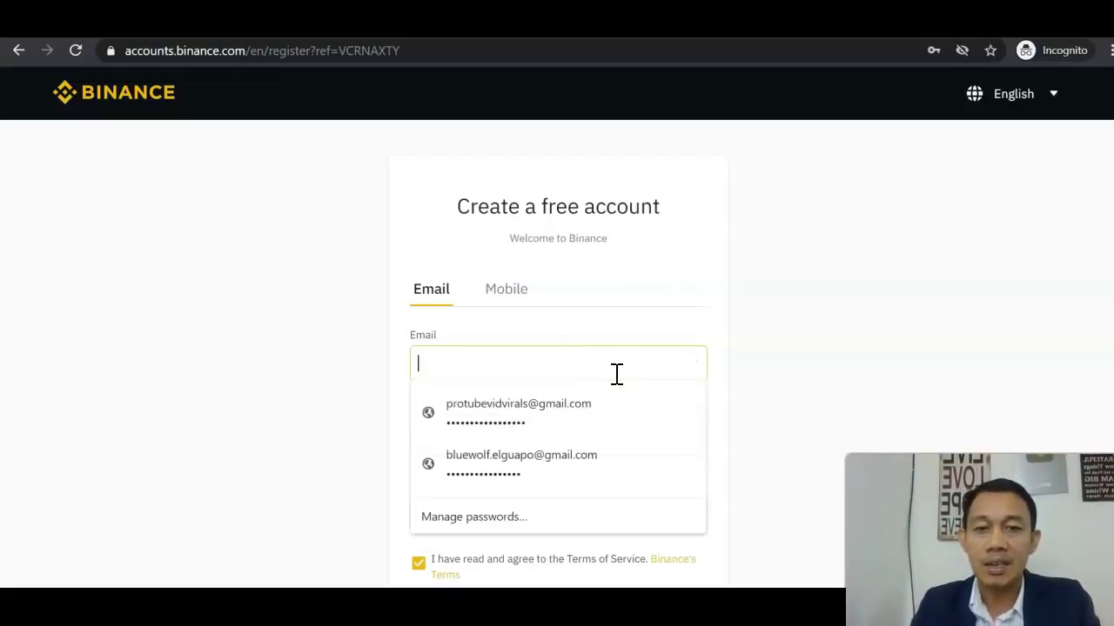
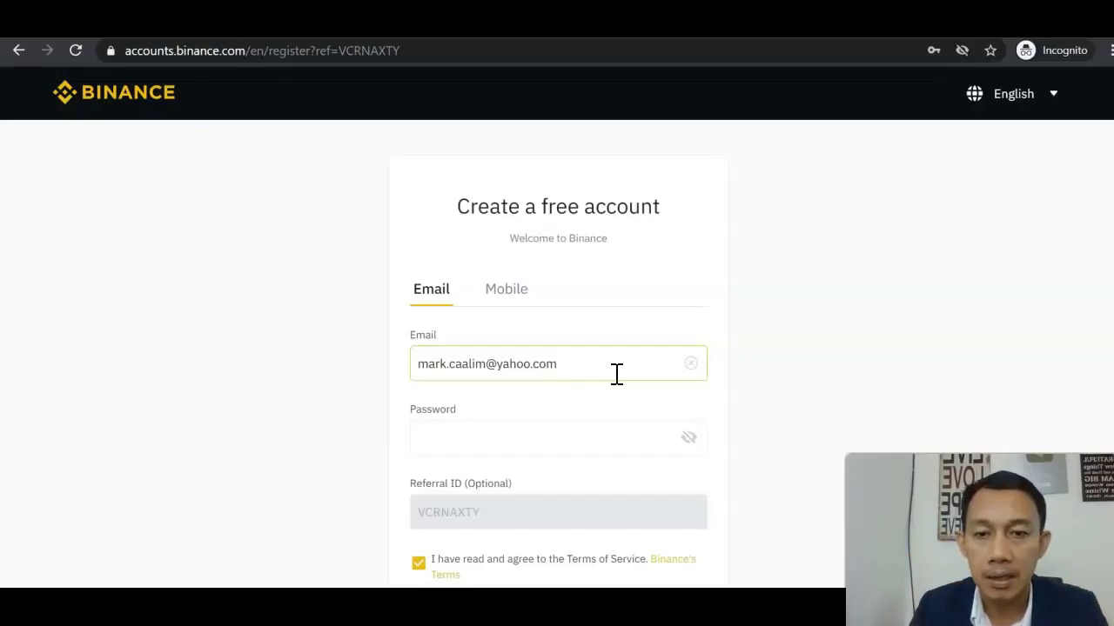
left_click(586, 443)
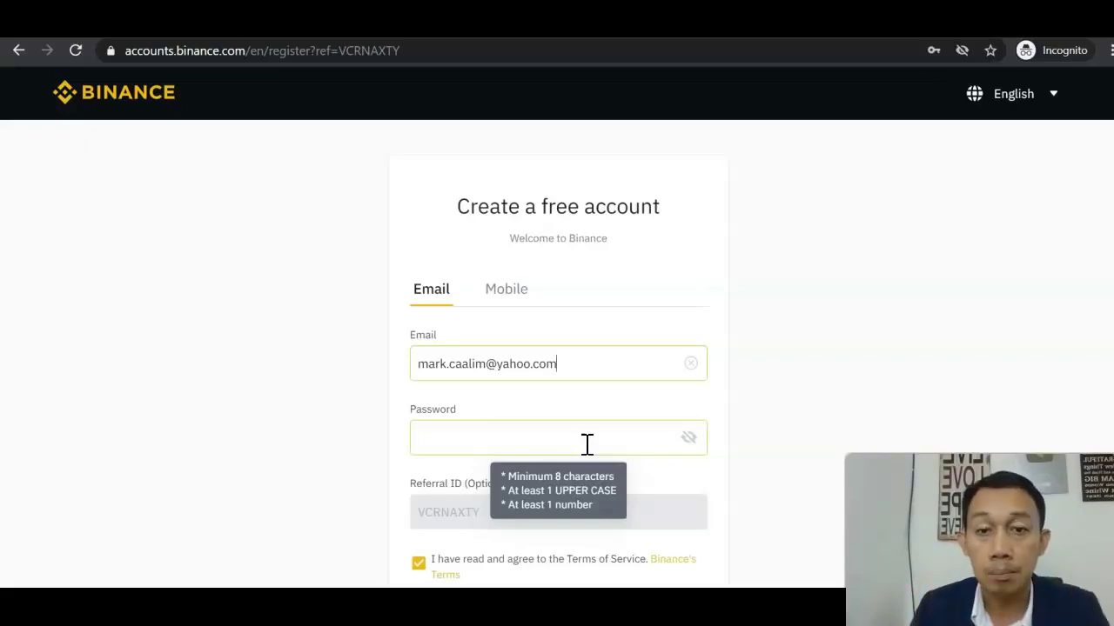
- Scroll down through the registration form
scroll(619, 454, "down", 2)
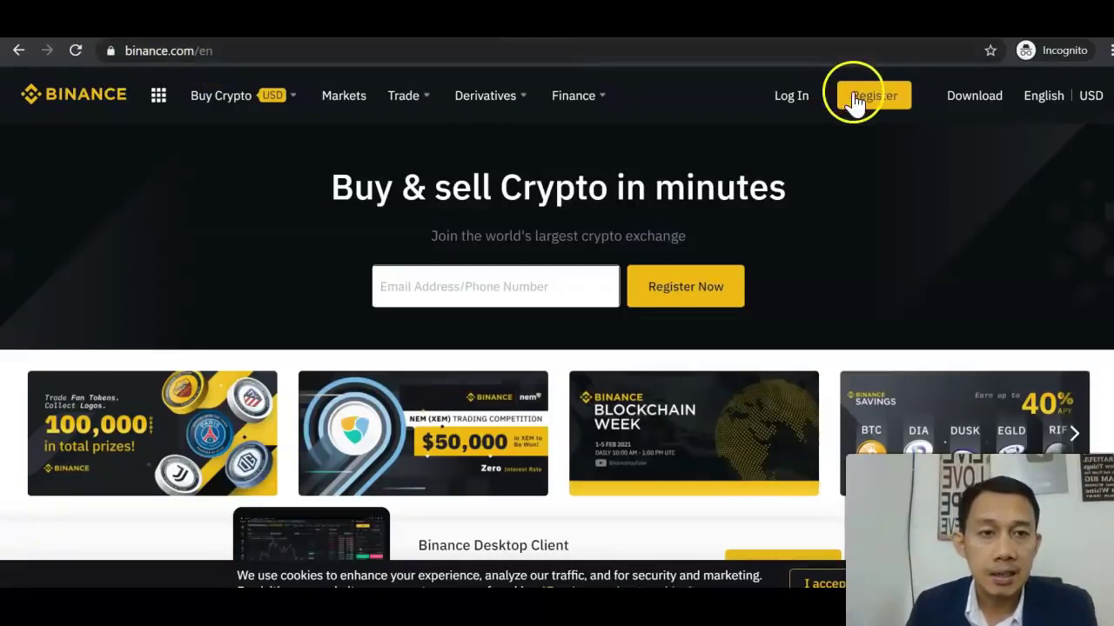
- Log in with the first saved Chrome login for the account
left_click(790, 94)
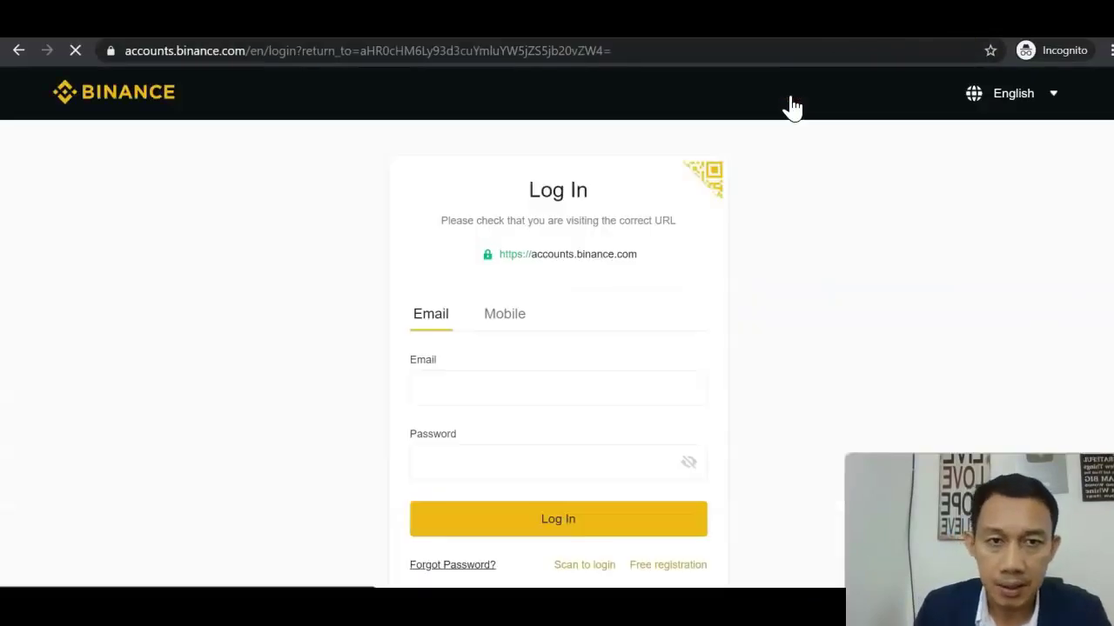
left_click(554, 386)
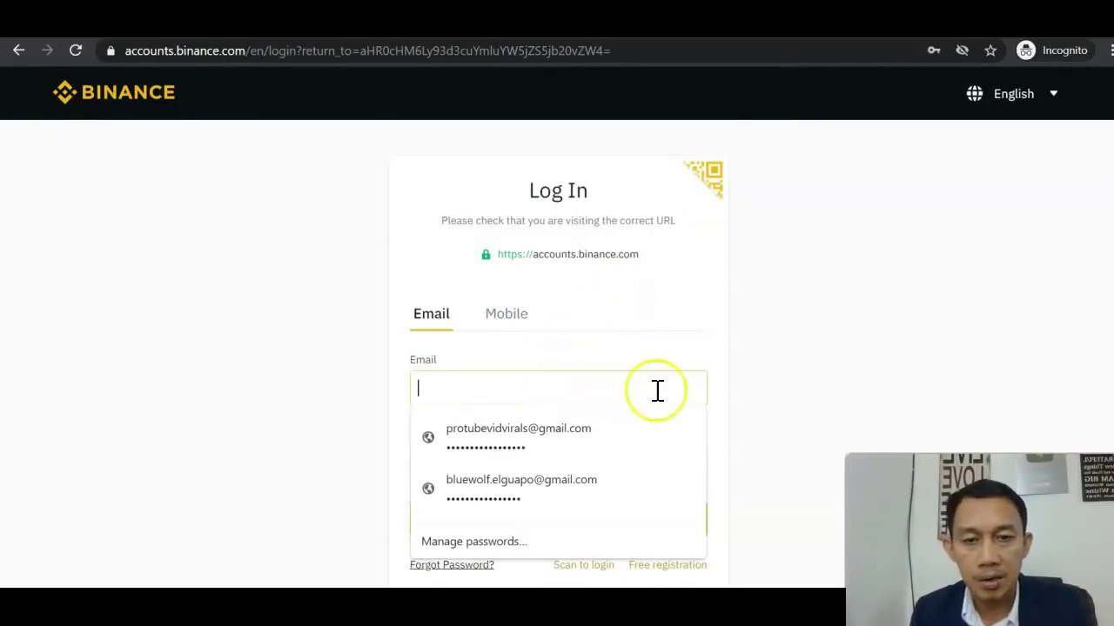
left_click(764, 380)
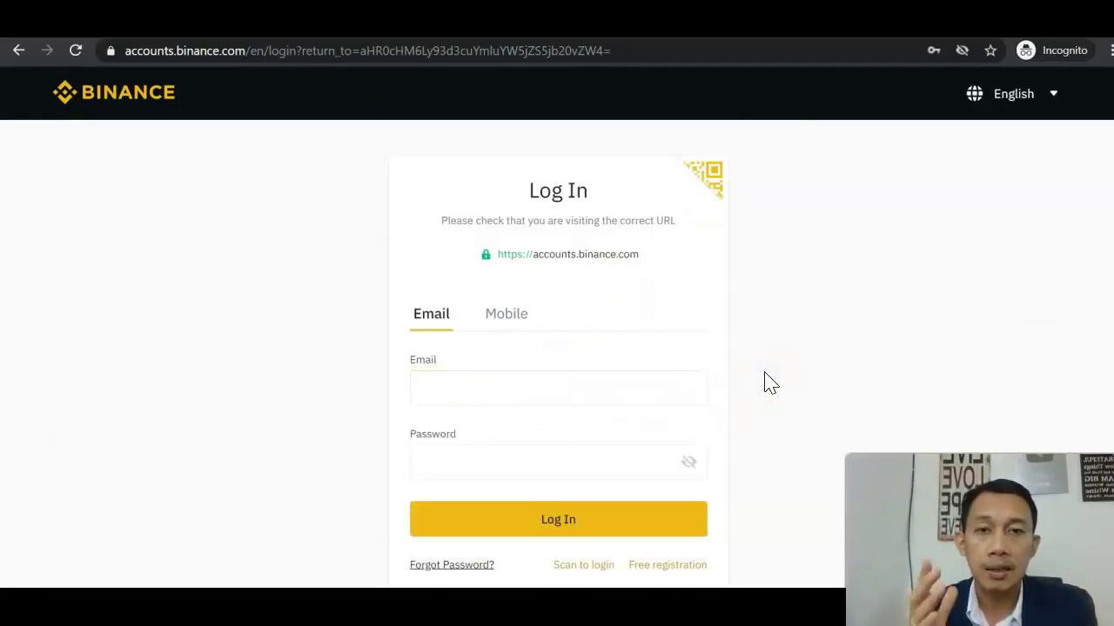
left_click(561, 392)
left_click(551, 423)
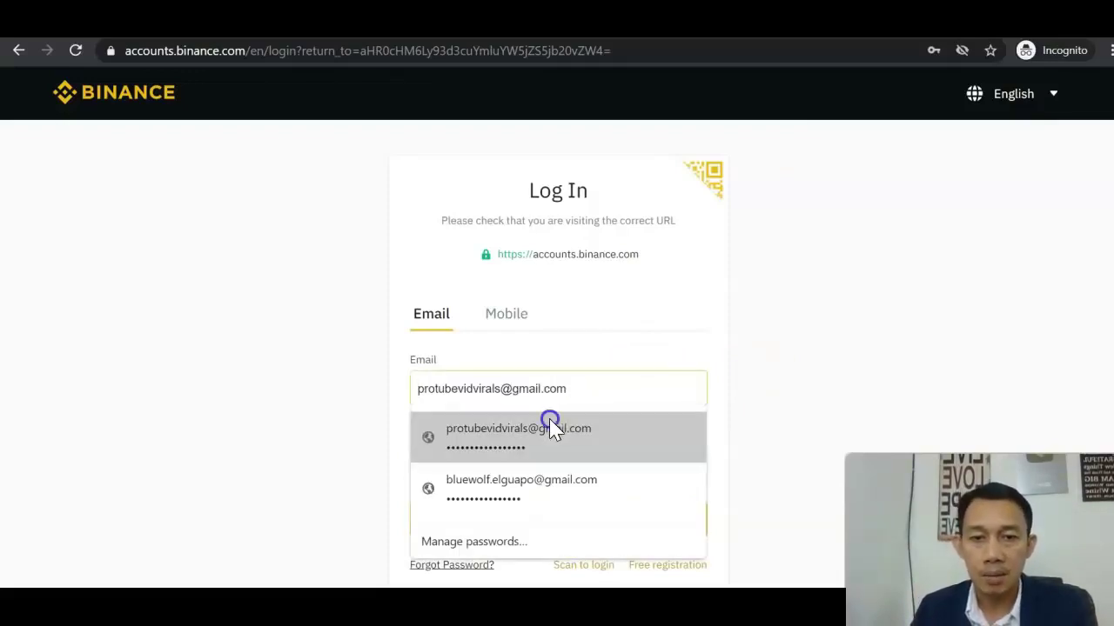
left_click(542, 519)
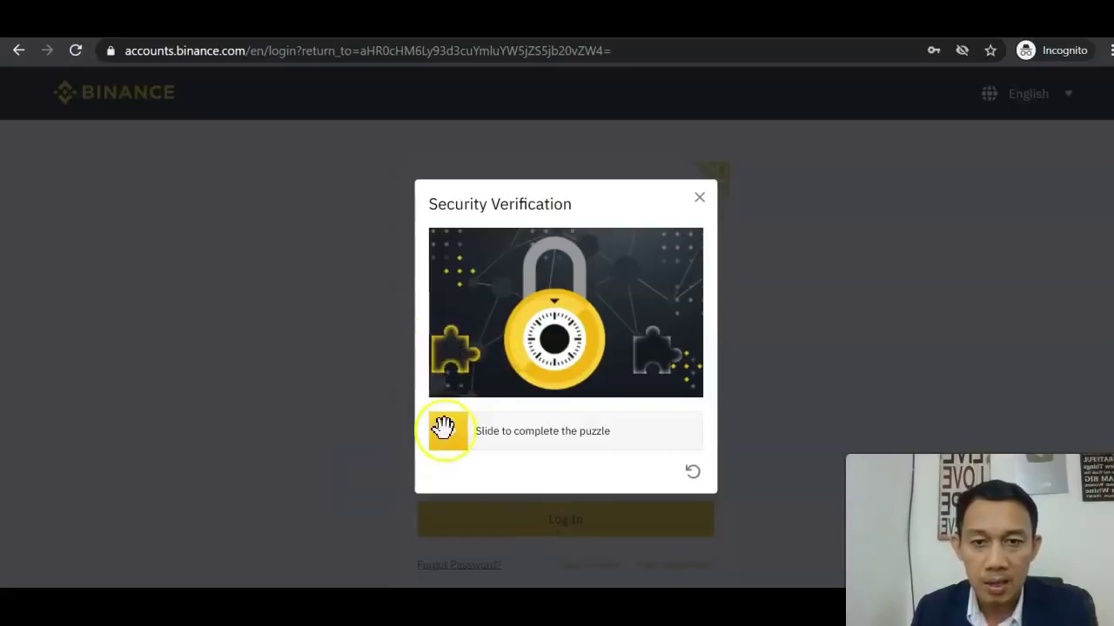
- Slide the puzzle piece into its gap and continue logging in
left_click_drag(470, 443, 657, 437)
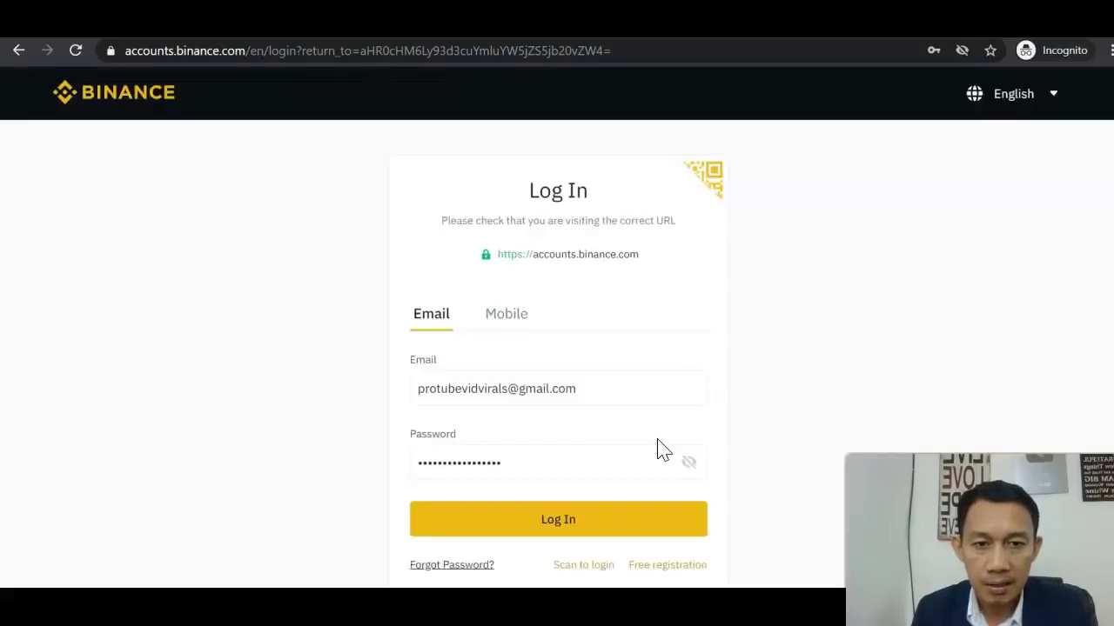
left_click(580, 528)
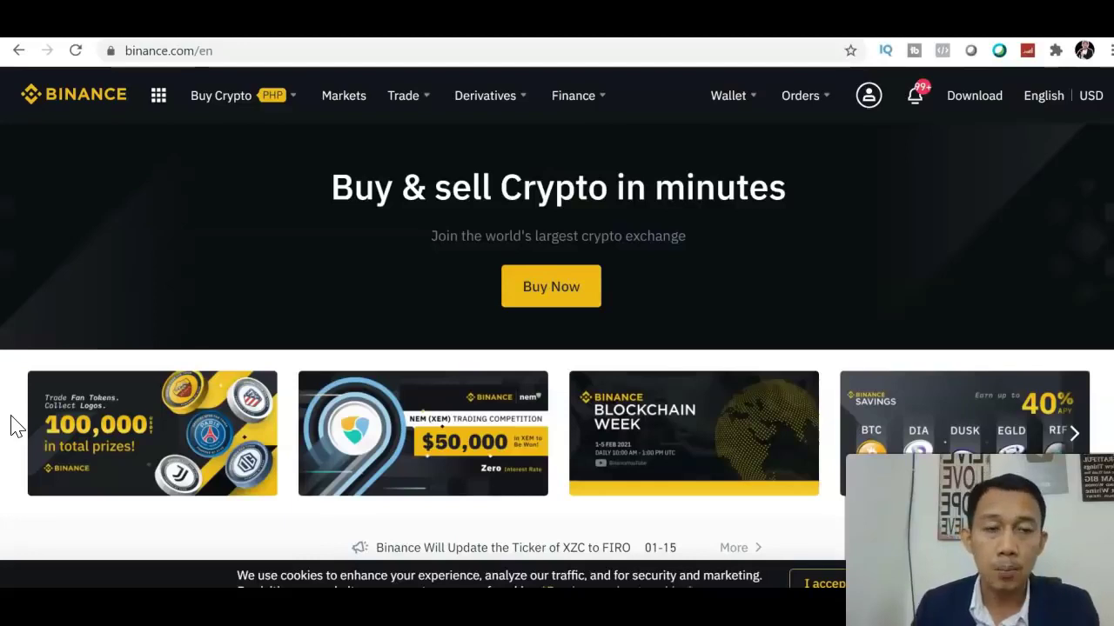
- Choose Security from the account menu in the header
mouse_move(864, 100)
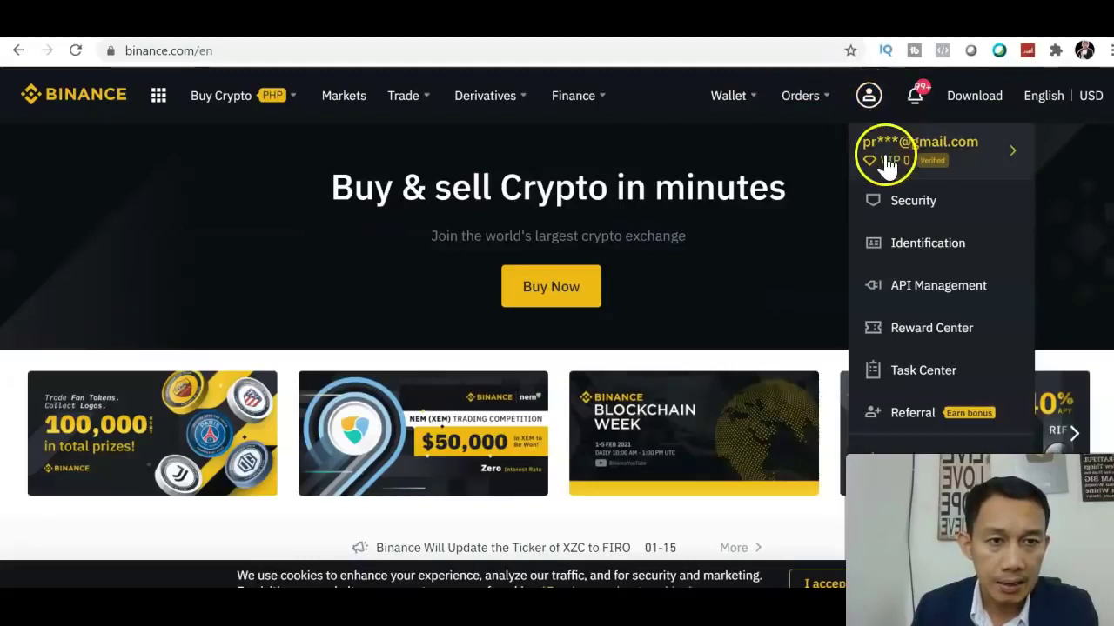
left_click(906, 202)
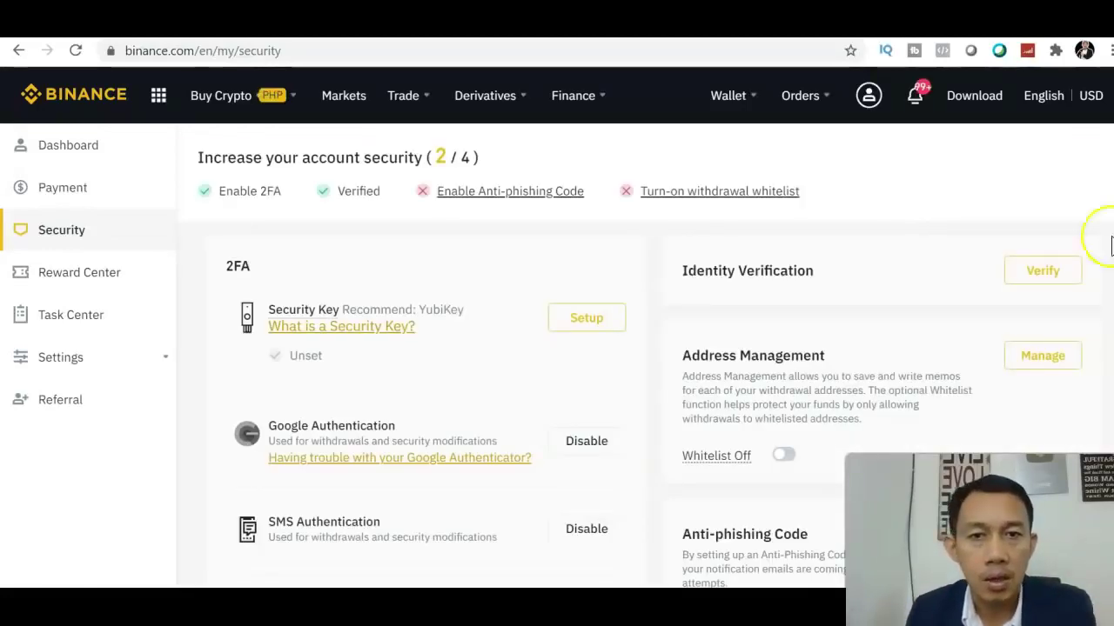
- Scroll the Security page down and back up
scroll(557, 348, "down", 1)
scroll(557, 348, "up", 1)
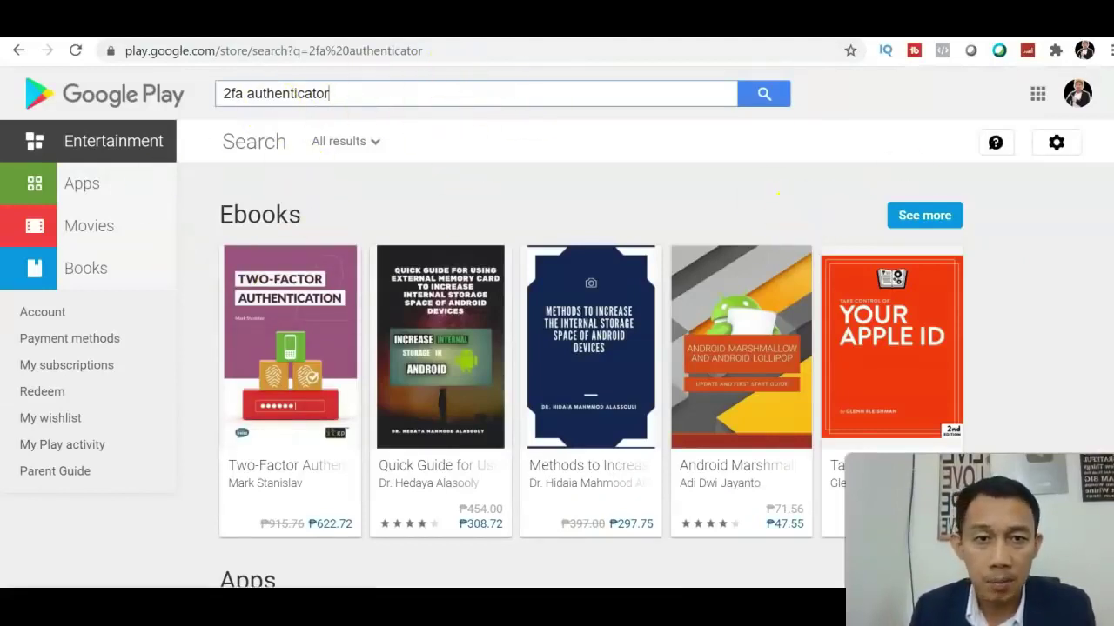
- Scroll down the '2fa authenticator' results to the Apps row, then back up
scroll(557, 328, "down", 4)
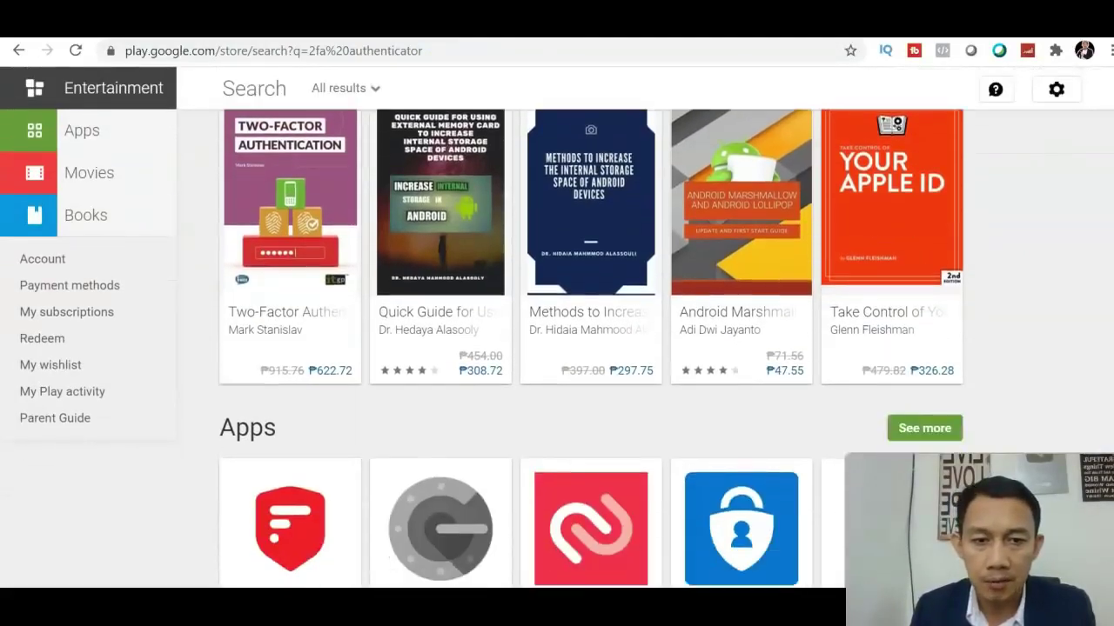
scroll(572, 472, "down", 2)
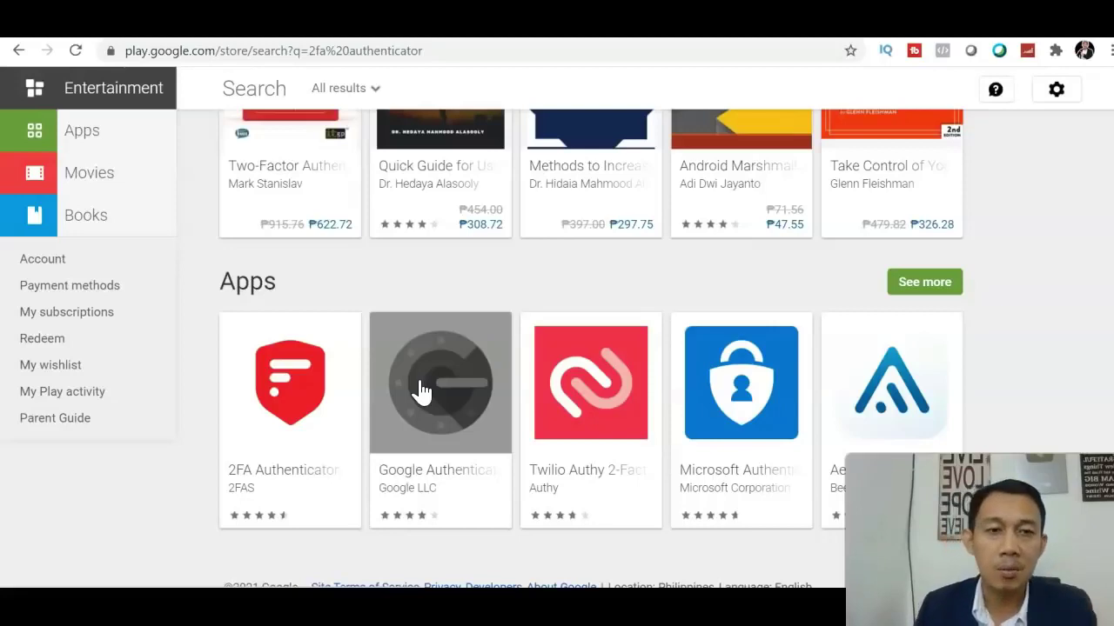
scroll(557, 304, "up", 4)
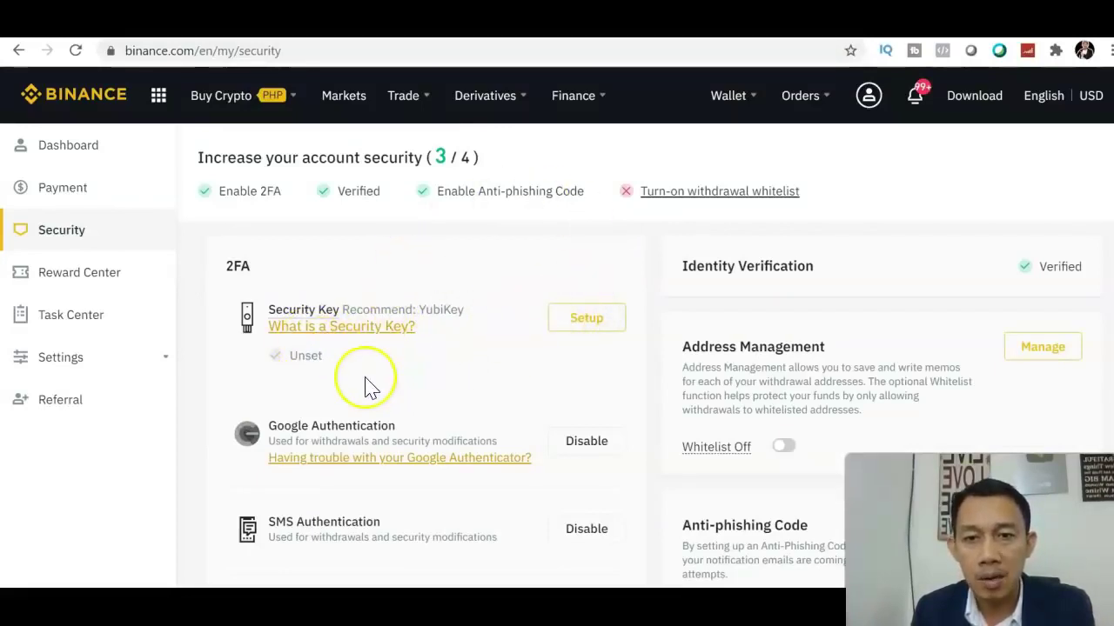
- Scroll through the 2FA and verification settings, then return home via the BINANCE logo
mouse_move(295, 285)
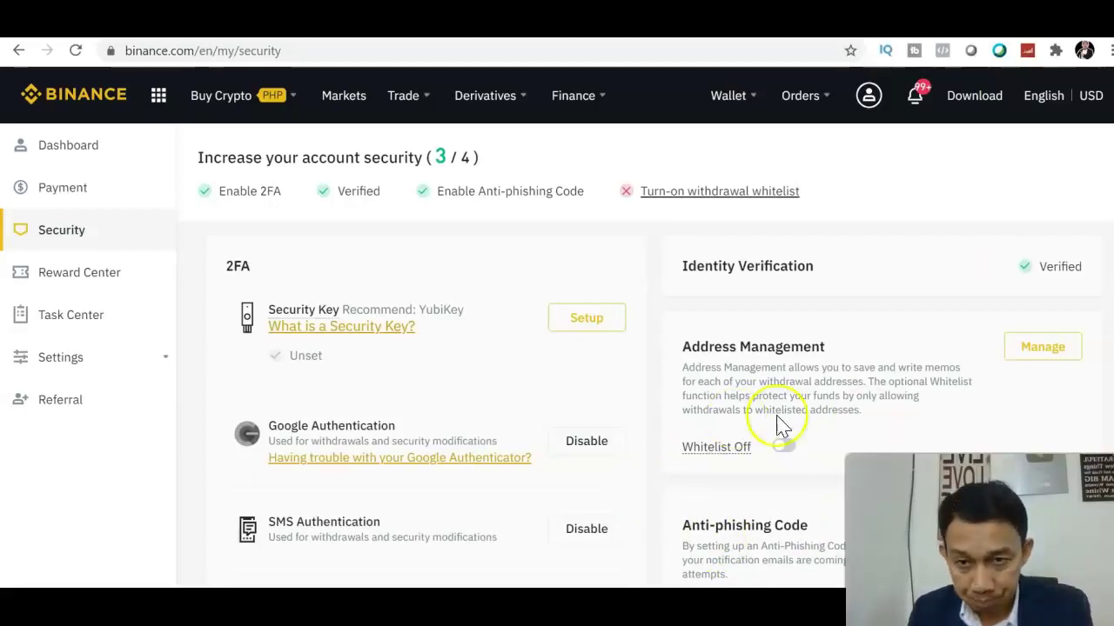
scroll(781, 427, "down", 1)
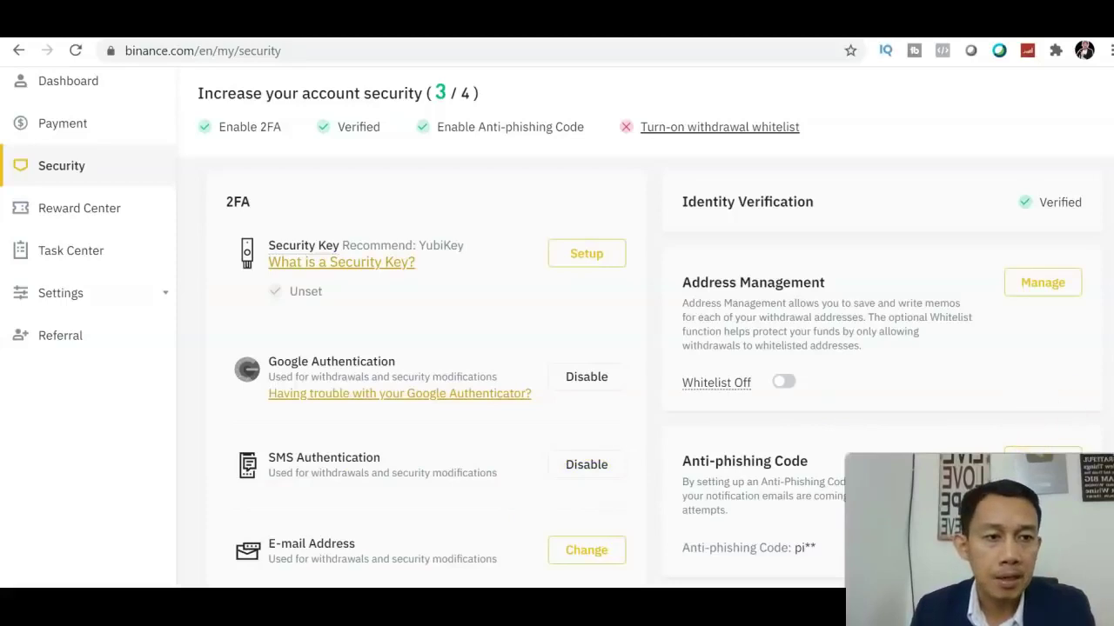
scroll(557, 348, "up", 1)
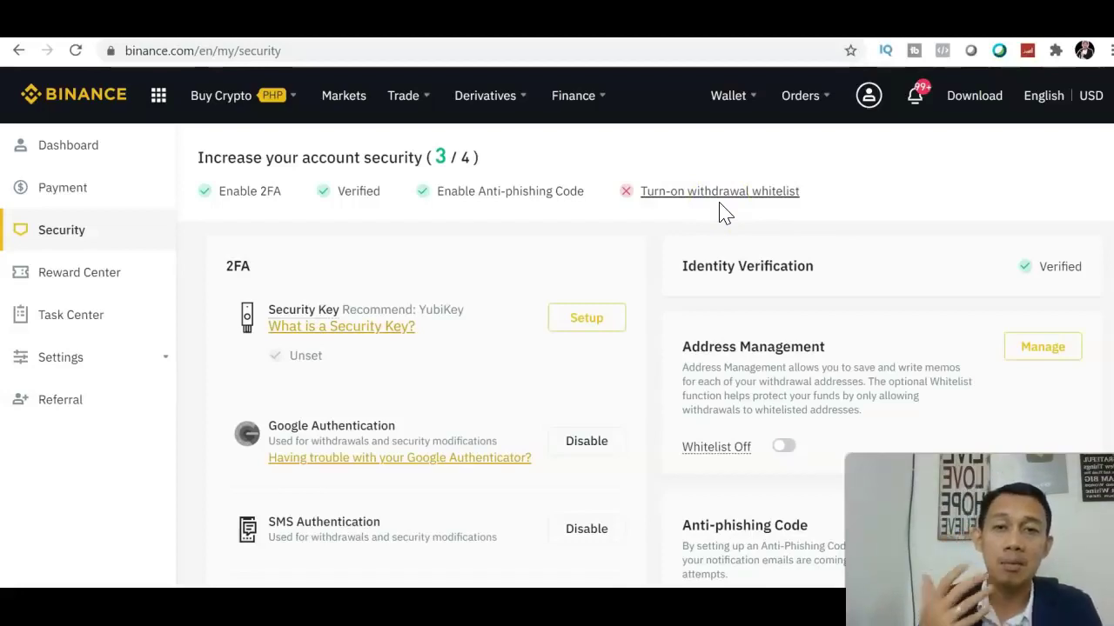
left_click(71, 102)
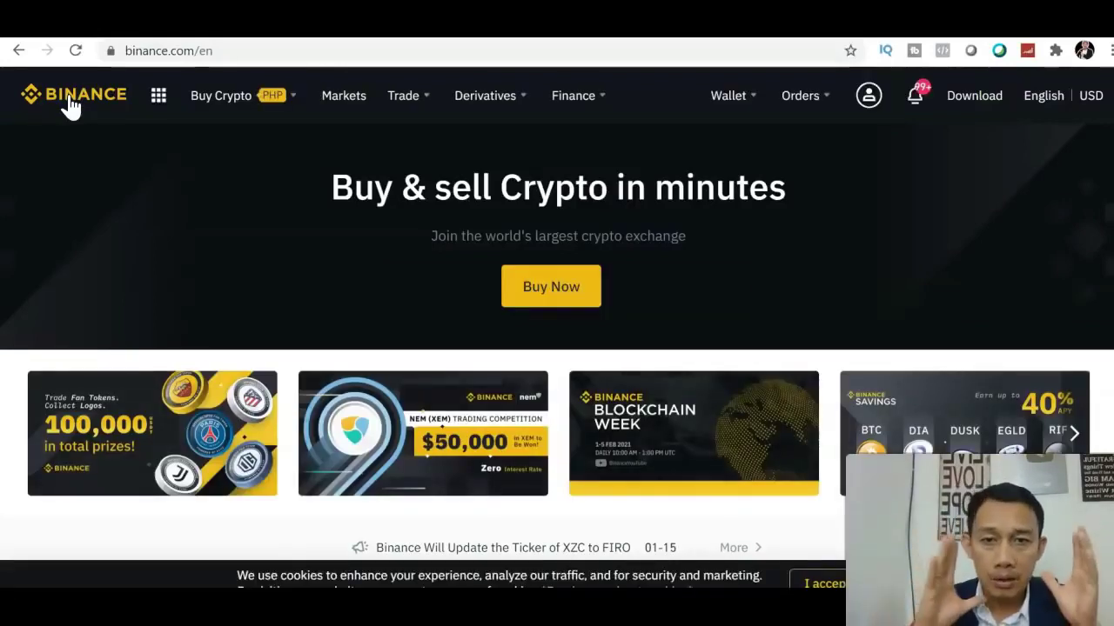
- Choose P2P Trading from the Buy Crypto menu to buy with PHP
left_click(158, 98)
mouse_move(262, 91)
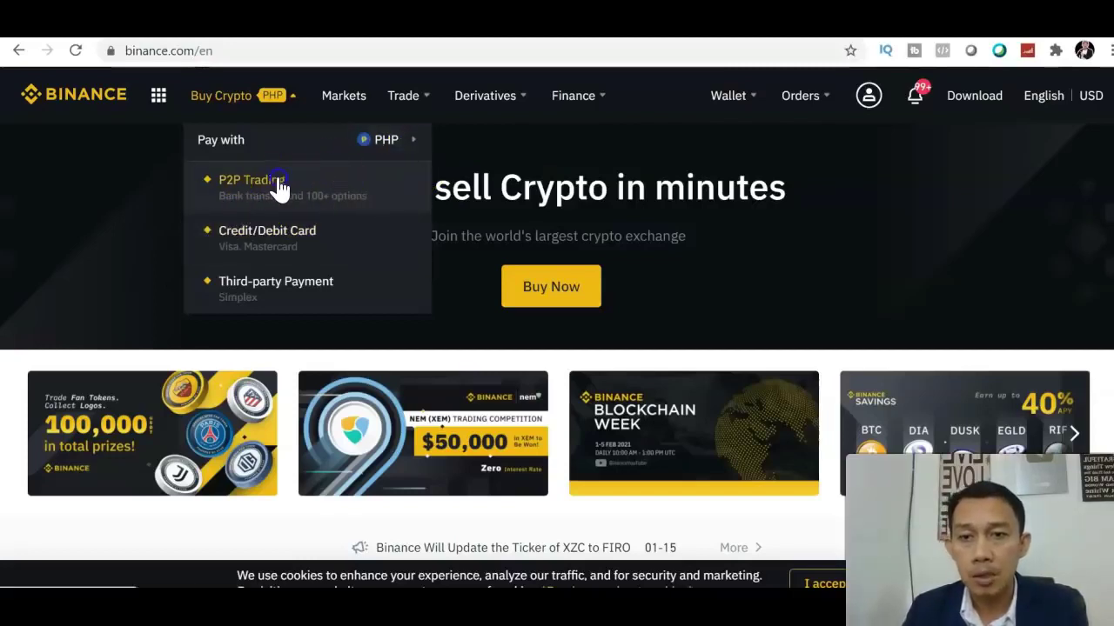
left_click(278, 186)
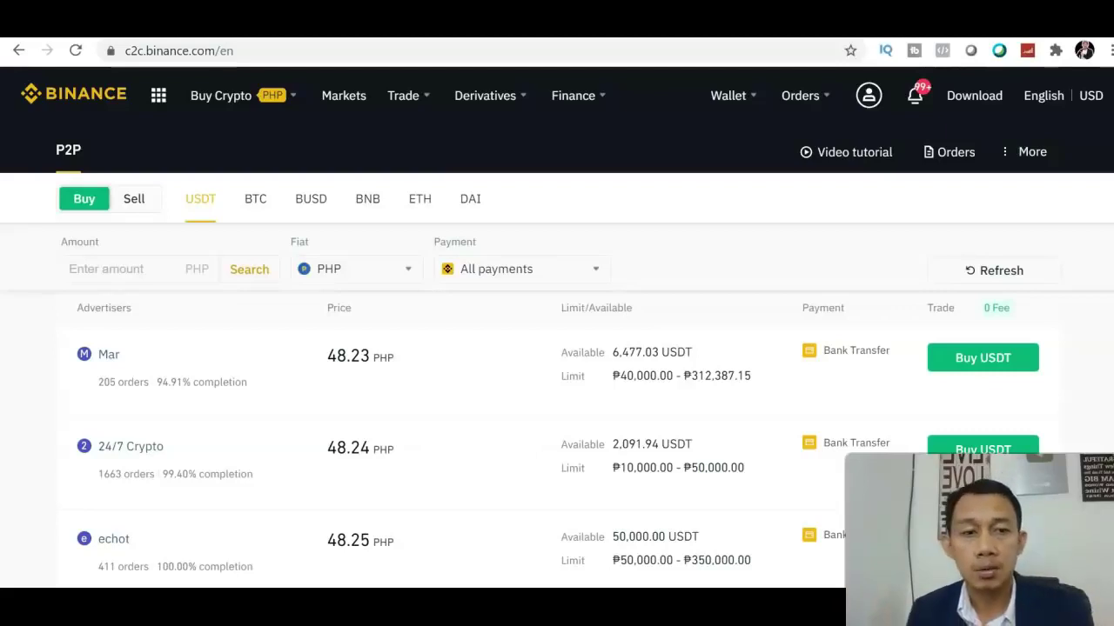
scroll(556, 348, "down", 3)
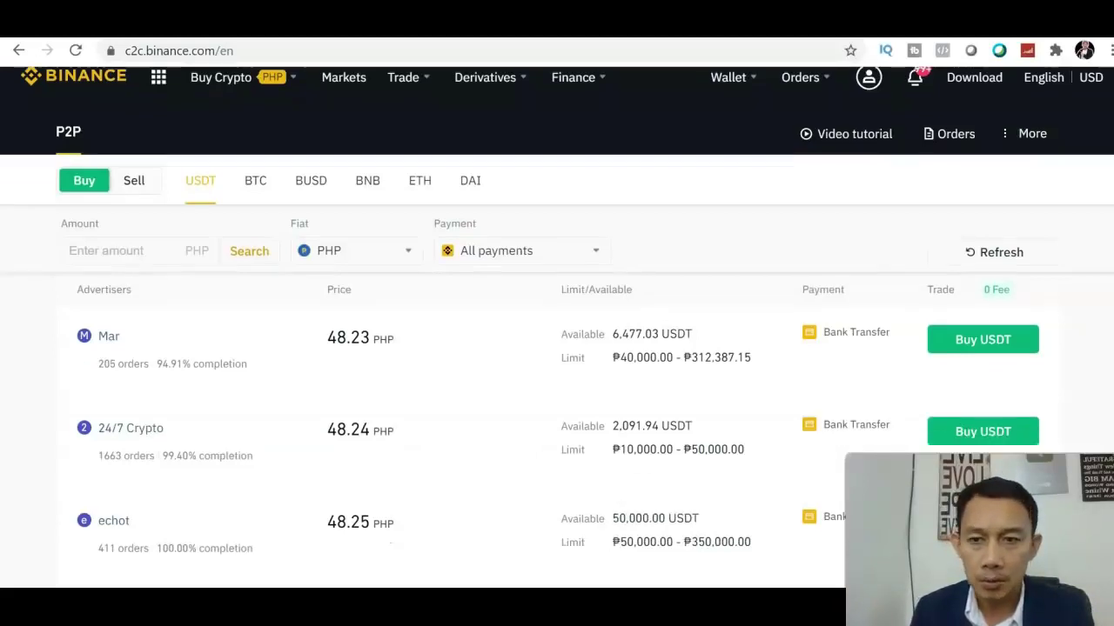
scroll(556, 348, "down", 1)
scroll(557, 348, "up", 4)
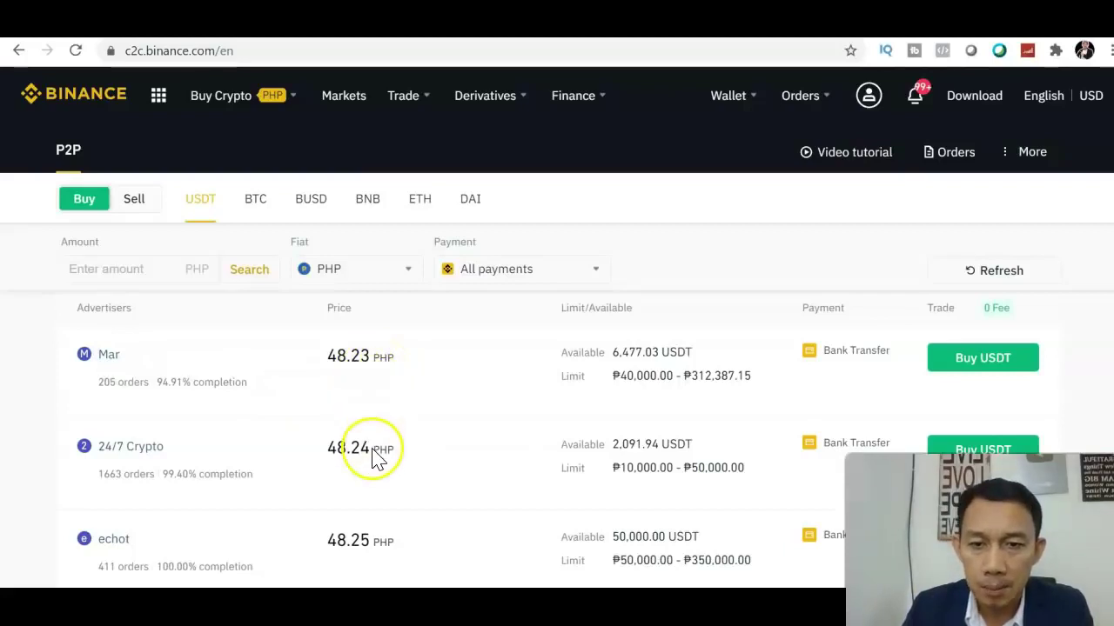
scroll(556, 348, "down", 3)
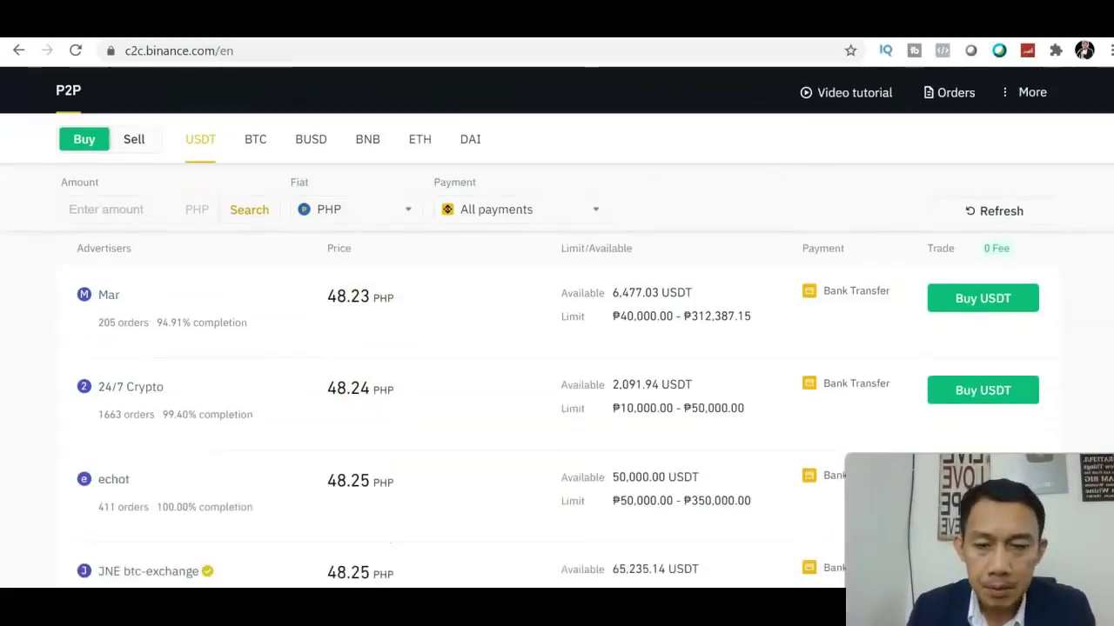
scroll(557, 348, "up", 2)
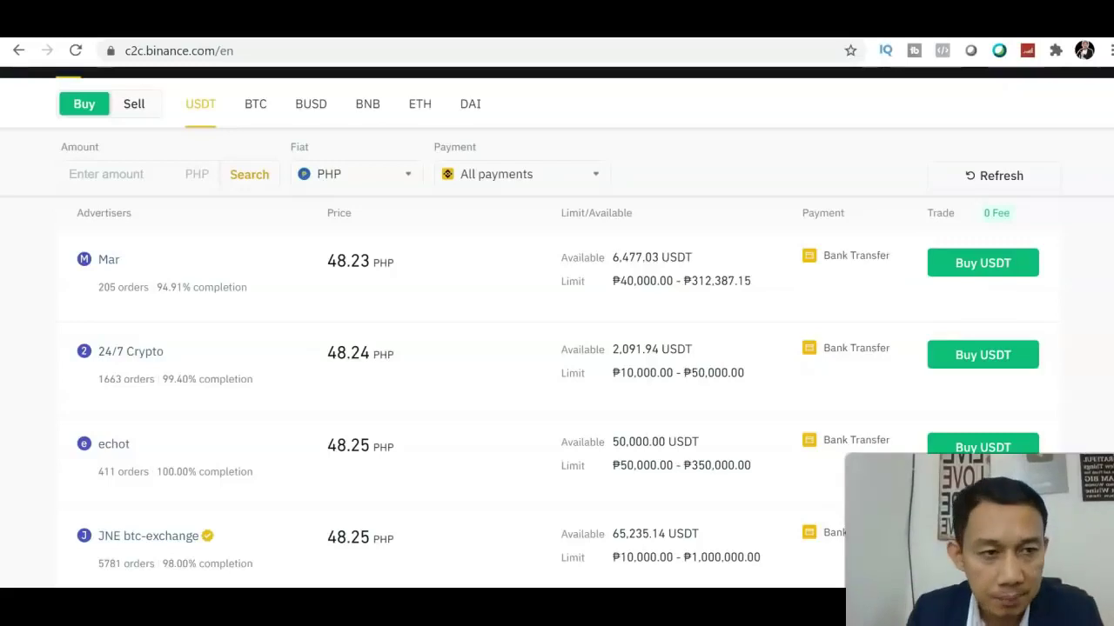
scroll(467, 378, "down", 2)
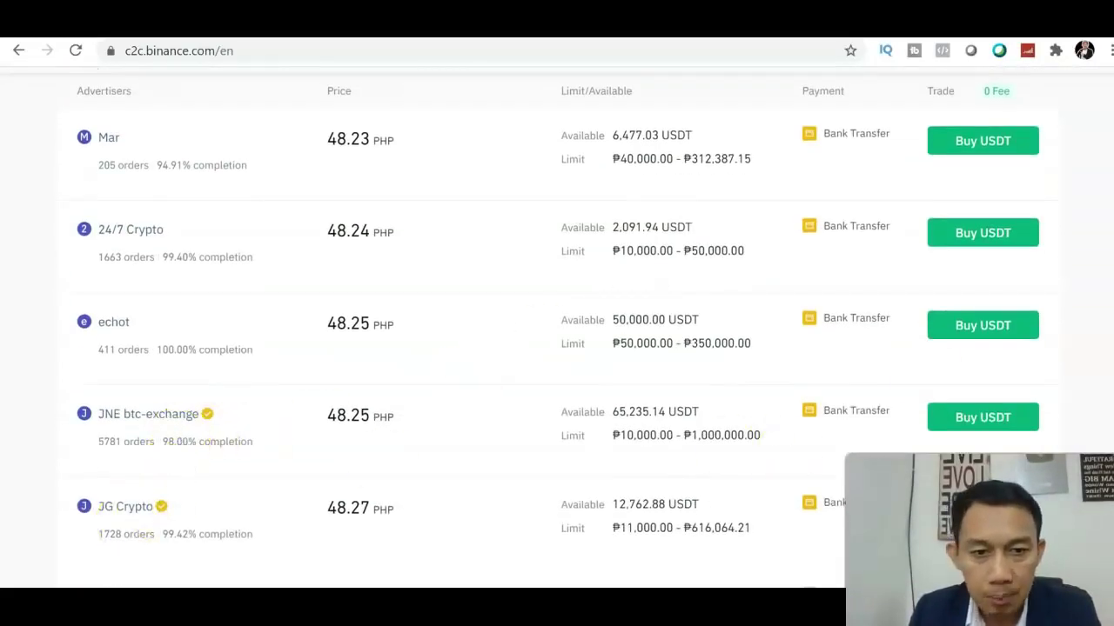
scroll(527, 357, "down", 1)
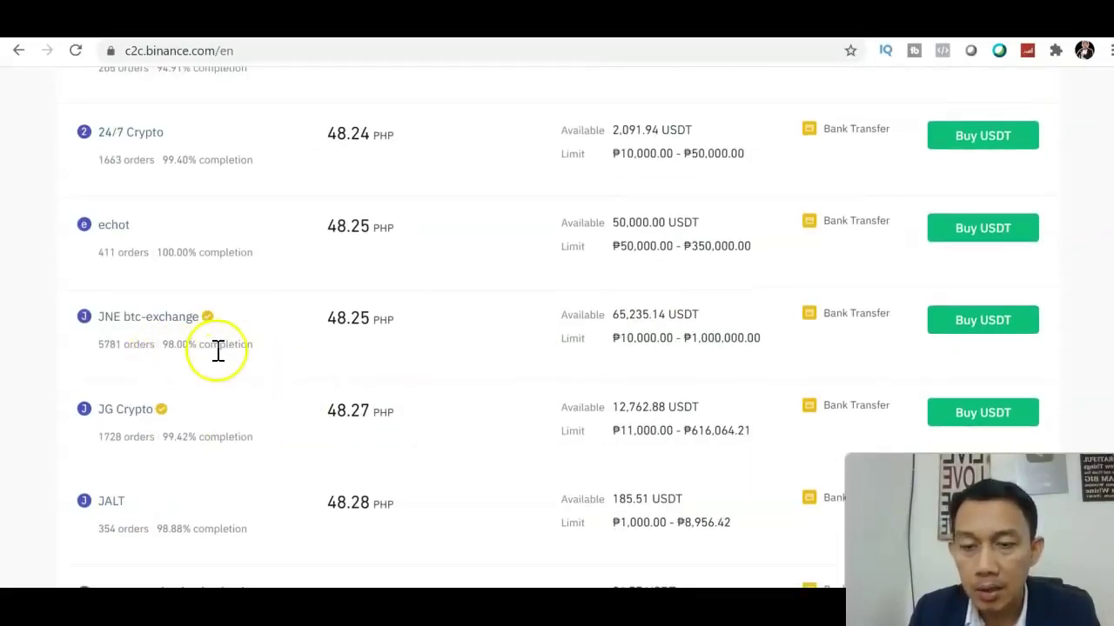
scroll(981, 278, "down", 4)
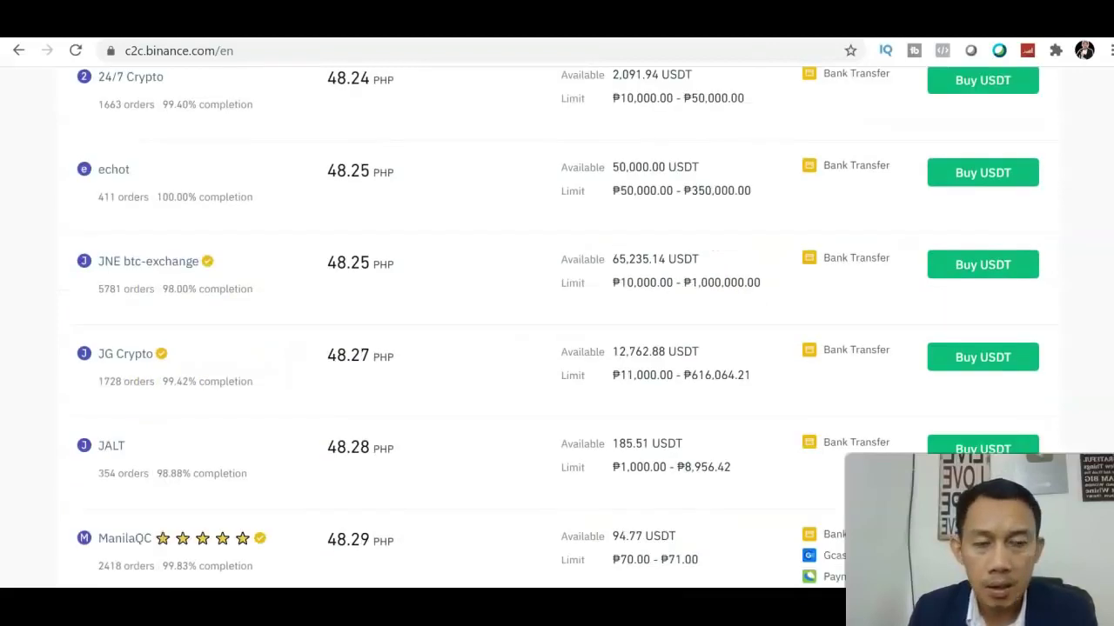
scroll(557, 305, "down", 2)
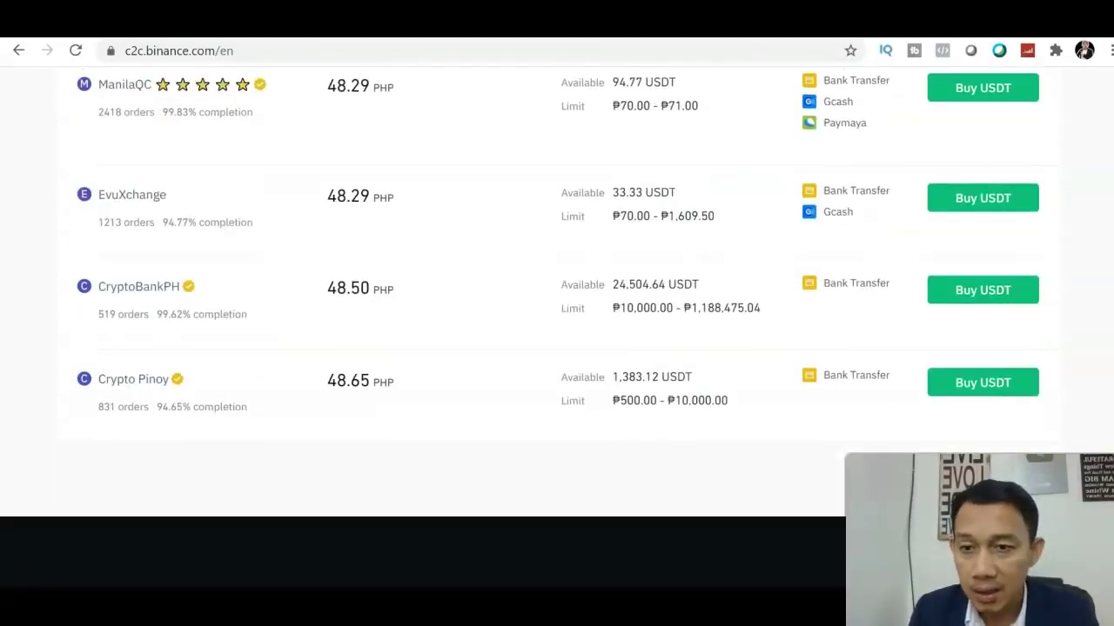
scroll(557, 328, "up", 3)
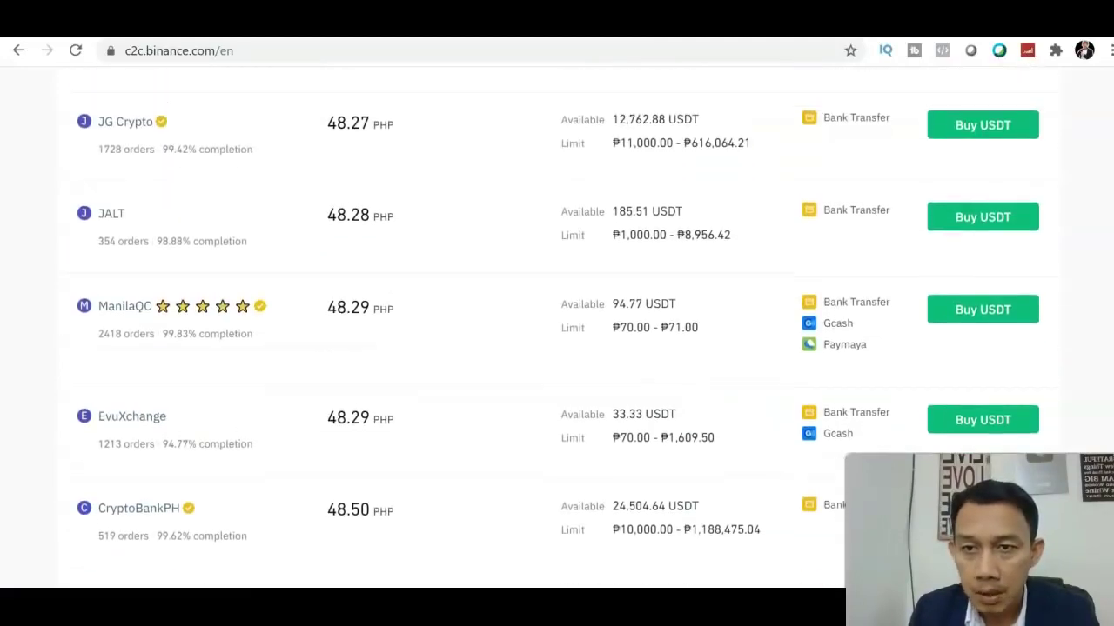
scroll(557, 327, "up", 1)
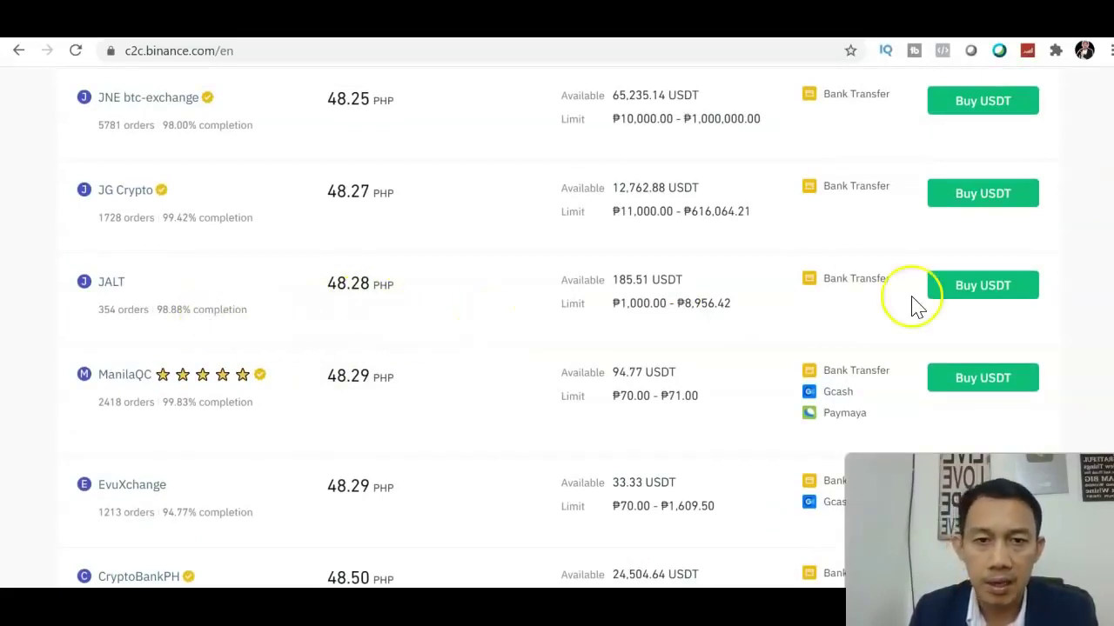
scroll(557, 313, "up", 1)
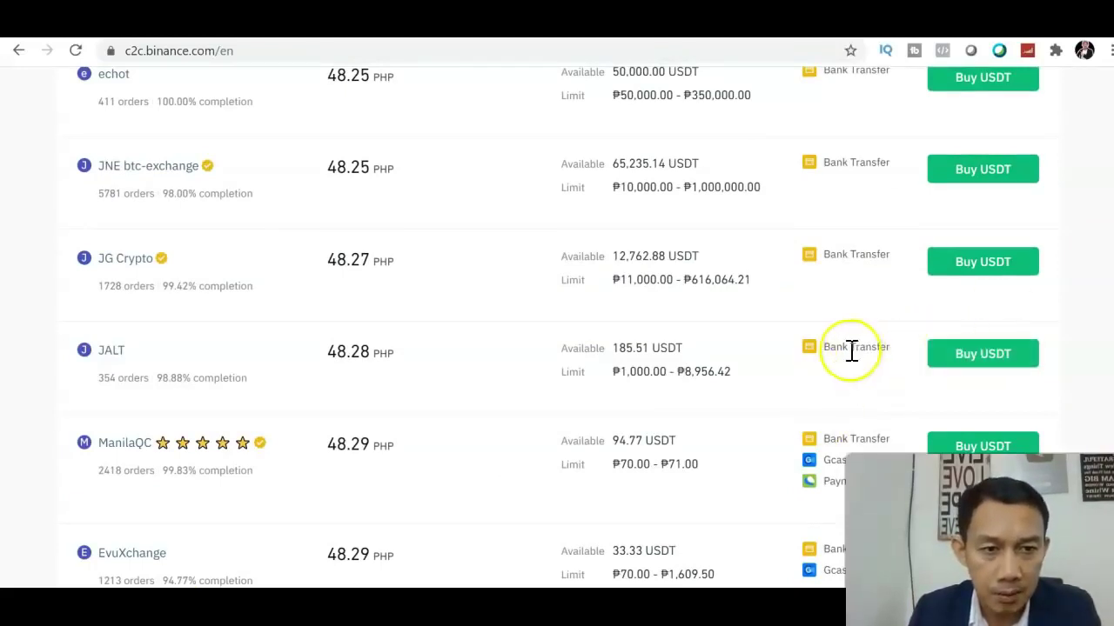
left_click(944, 355)
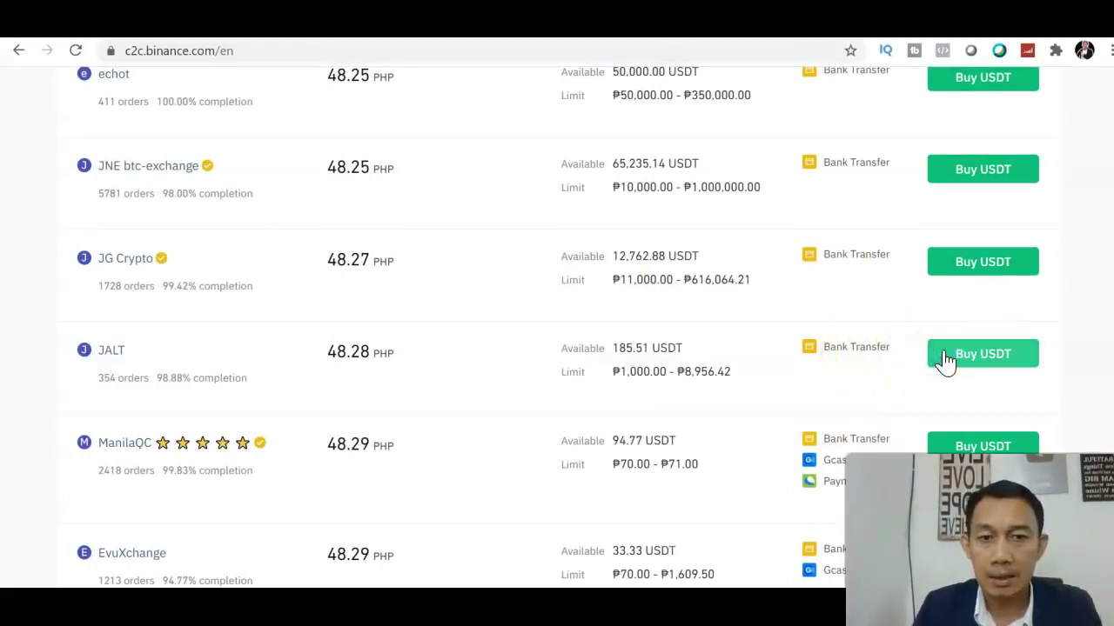
- Pay 1000 PHP on the chosen seller's offer to buy 20.71 USDT at 48.28
left_click(945, 353)
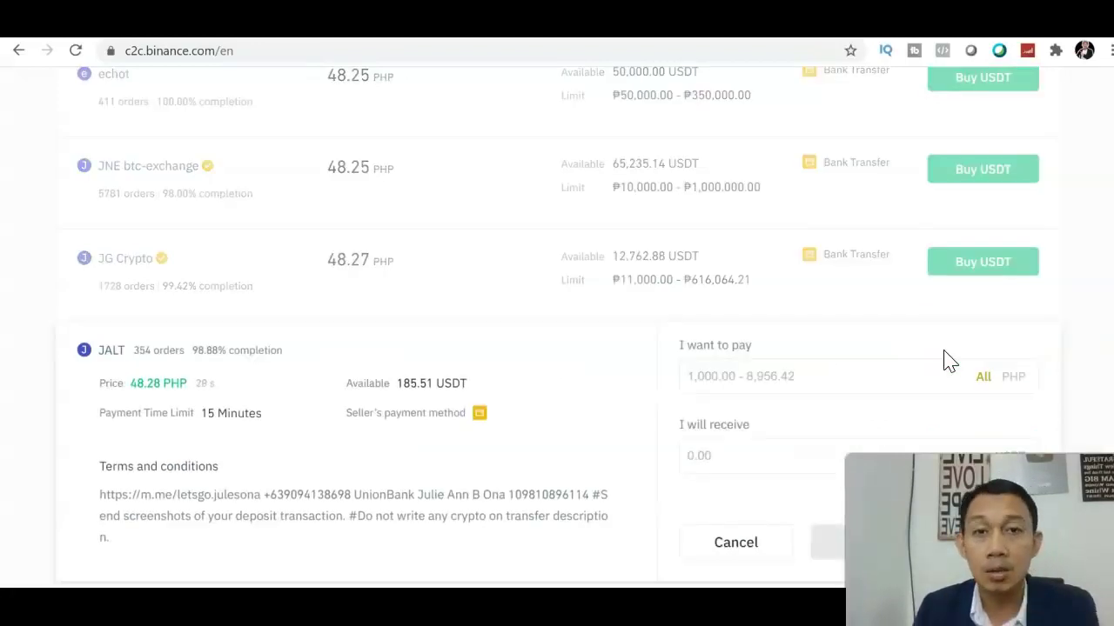
scroll(557, 331, "down", 3)
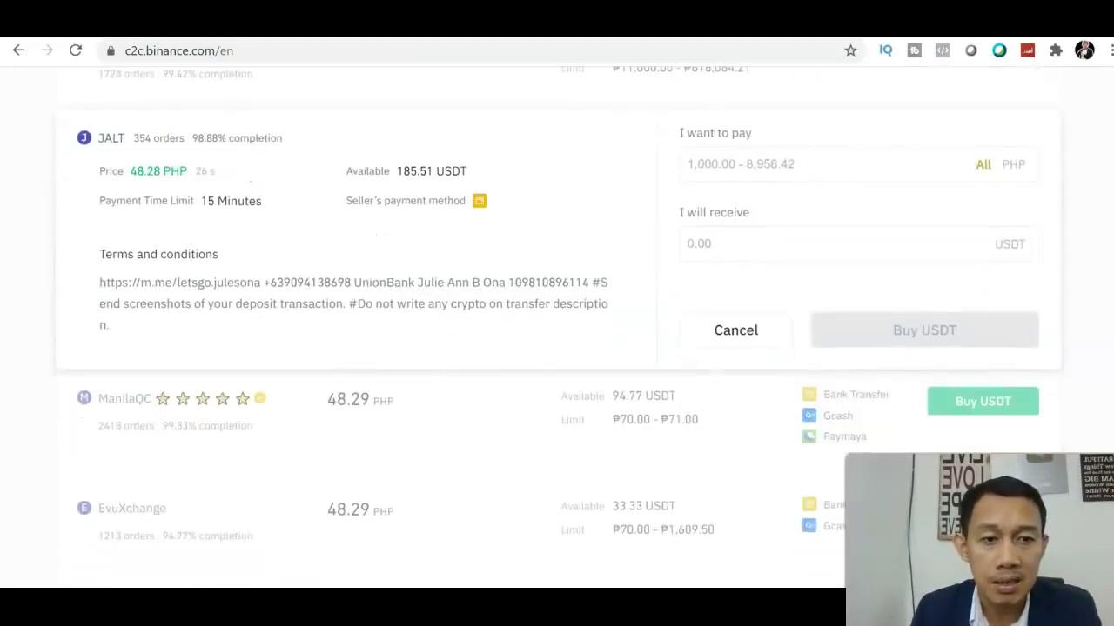
scroll(989, 311, "up", 1)
left_click(819, 209)
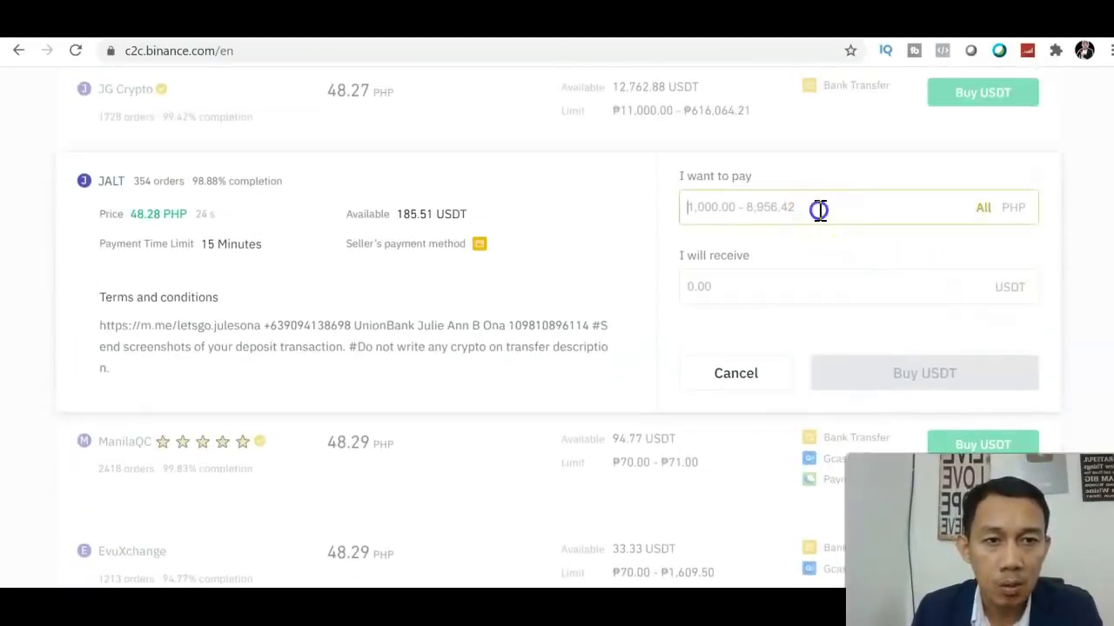
type("1000")
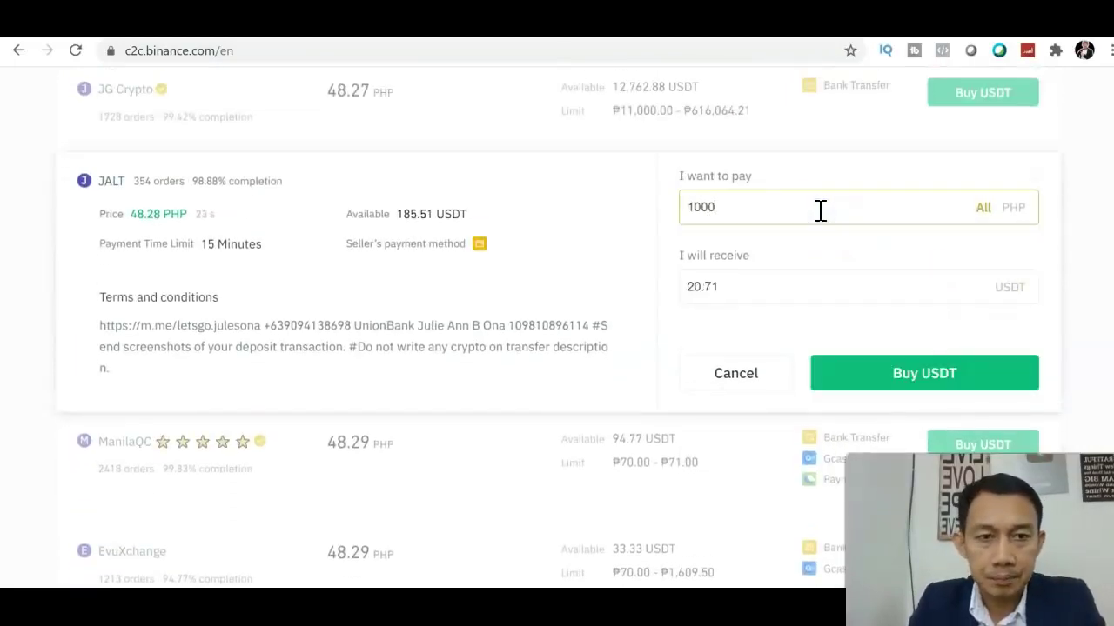
left_click(844, 372)
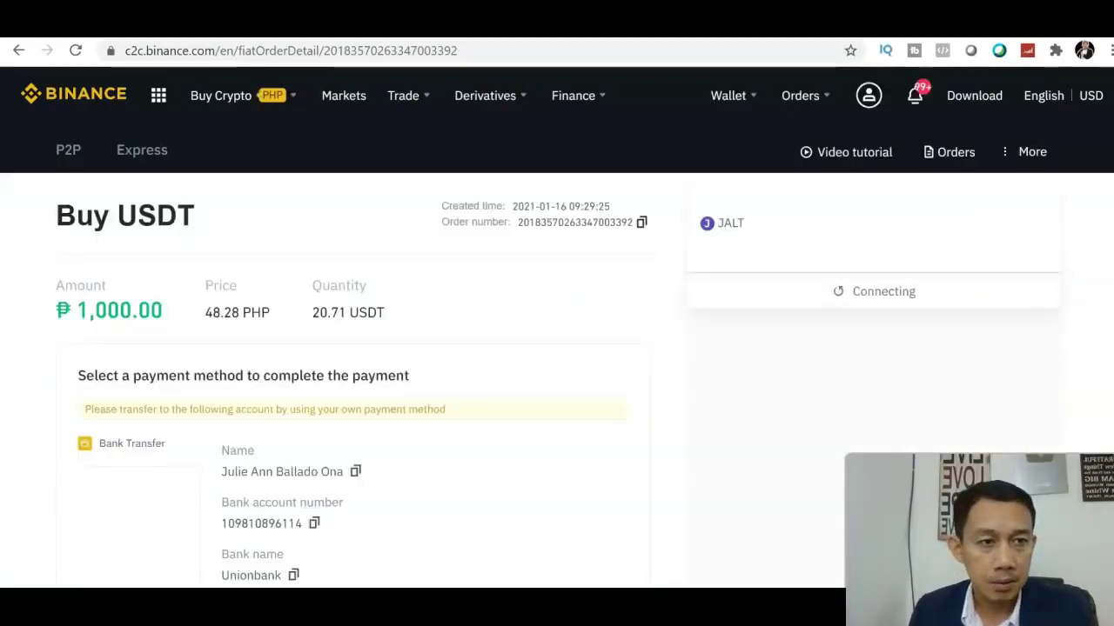
- Collapse the yellow third-party bank account warning and read through the seller's payment instructions
scroll(557, 348, "down", 3)
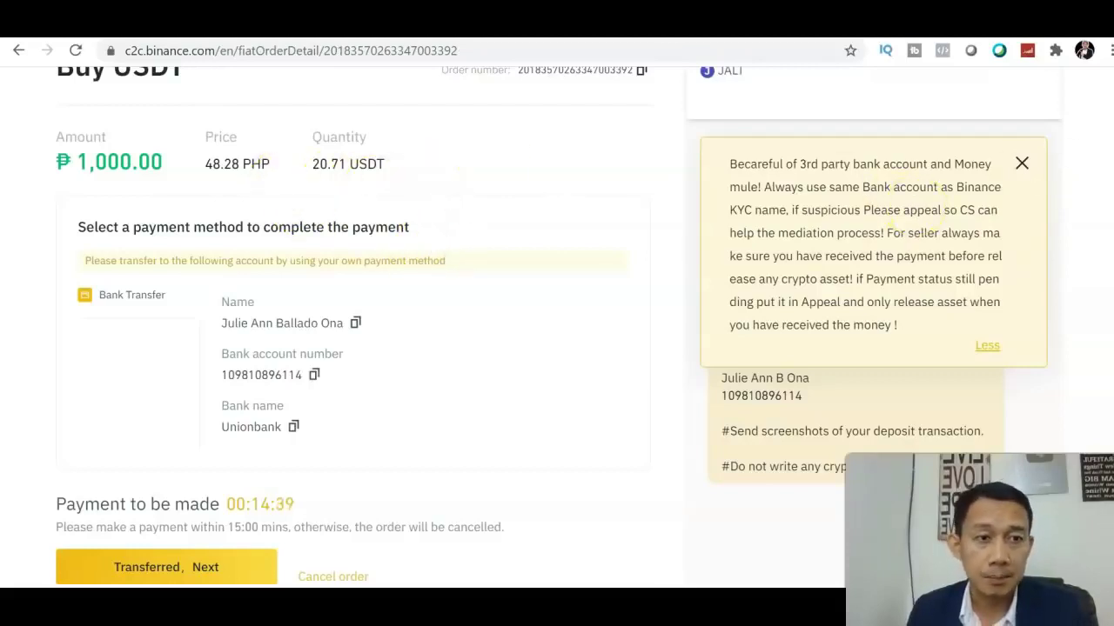
scroll(557, 331, "down", 2)
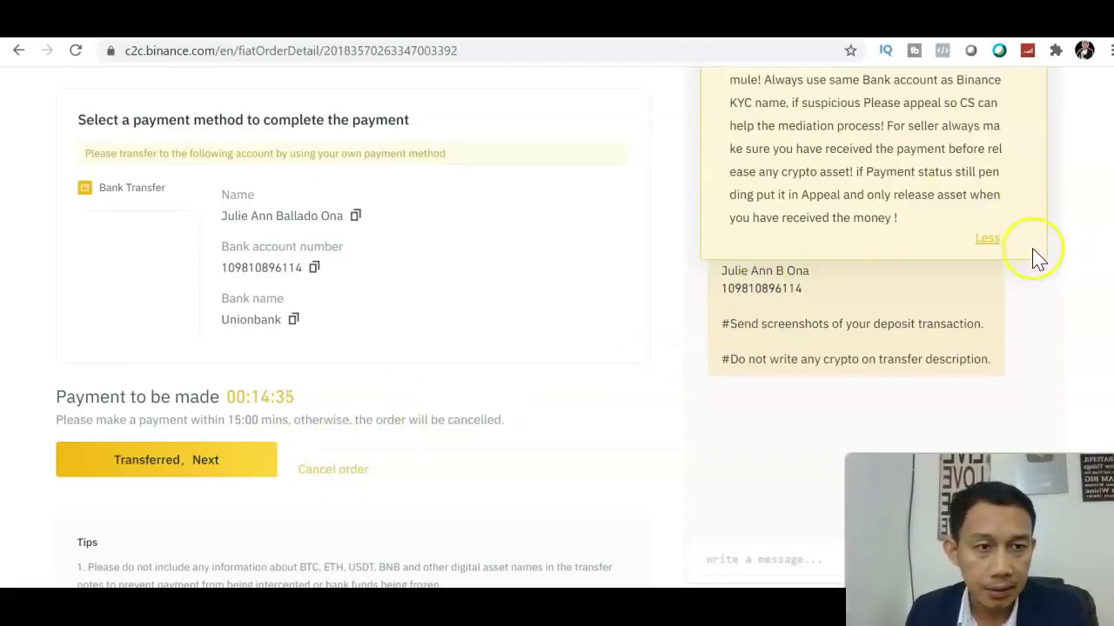
left_click(988, 241)
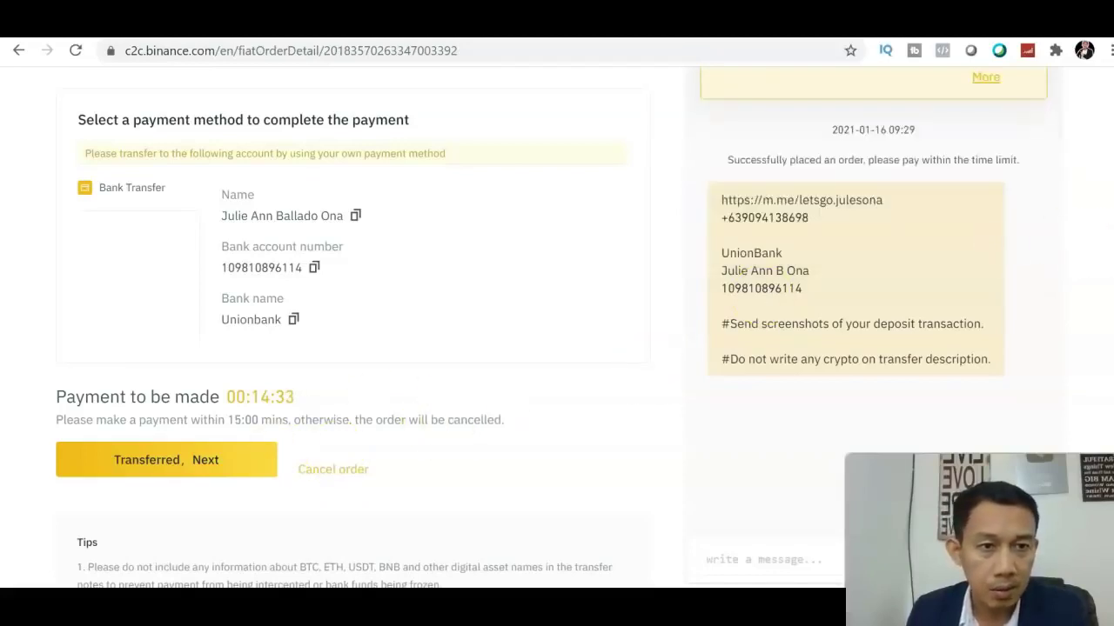
scroll(557, 331, "up", 2)
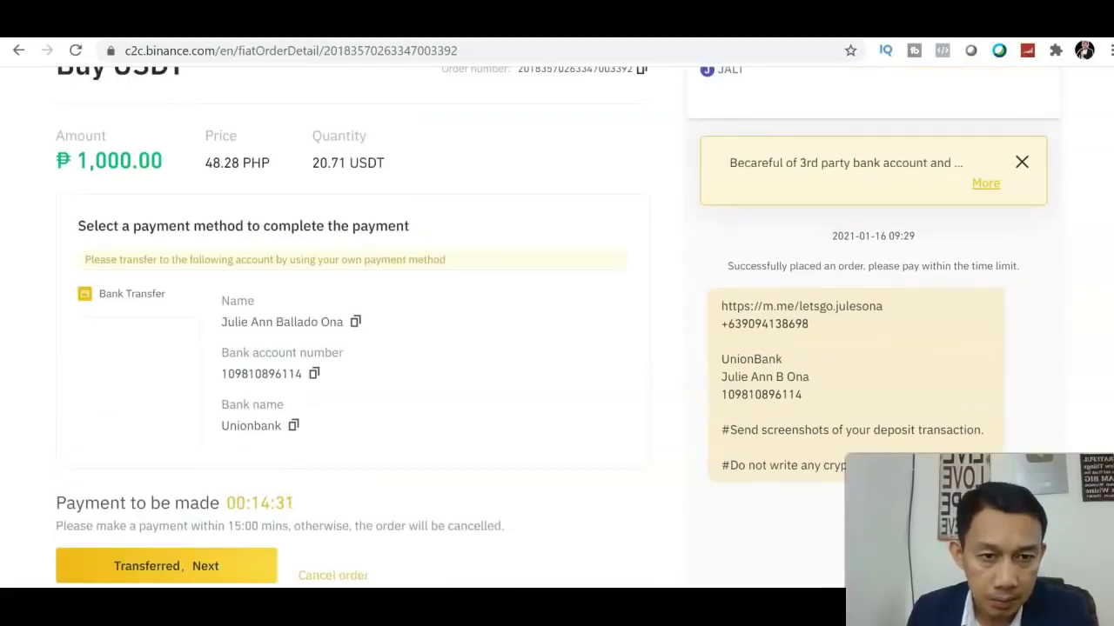
scroll(557, 330, "down", 1)
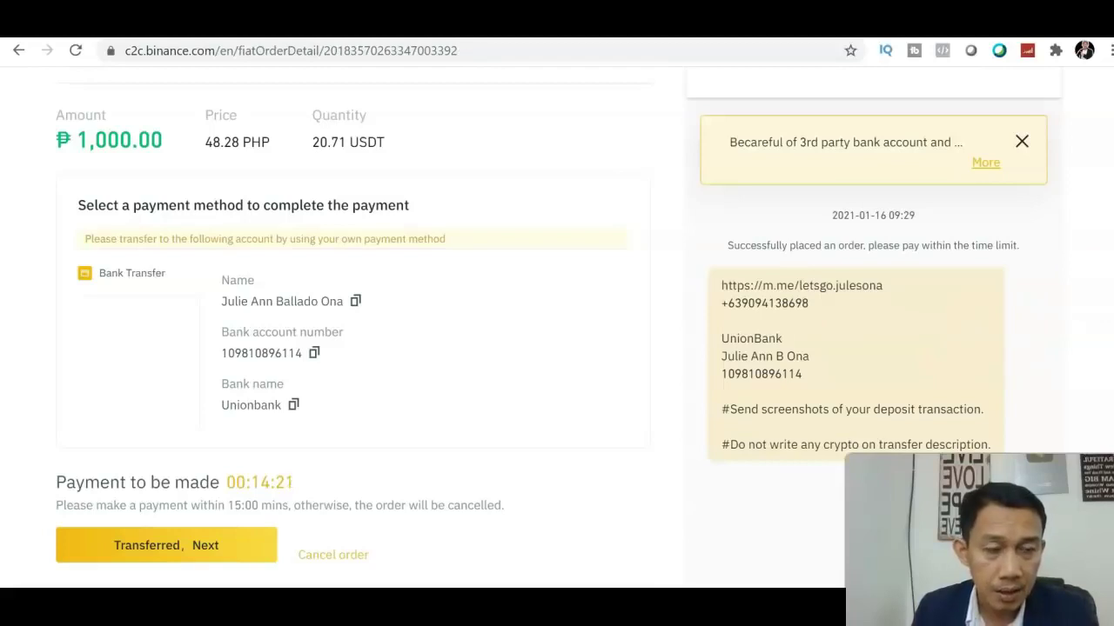
scroll(722, 374, "down", 1)
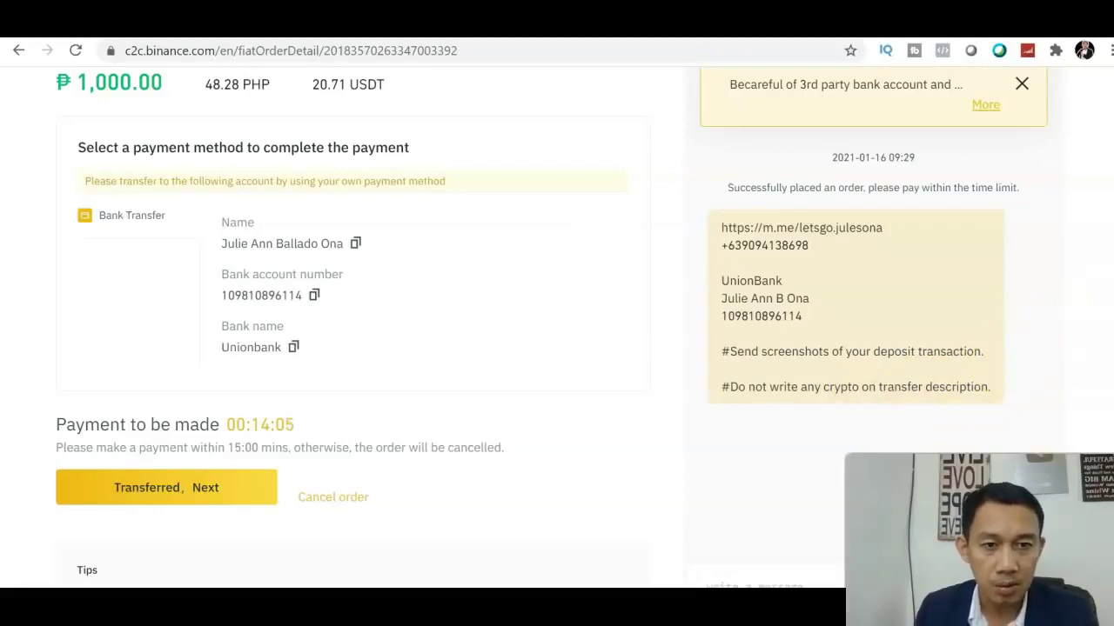
scroll(538, 327, "down", 2)
scroll(537, 327, "up", 3)
scroll(538, 327, "down", 2)
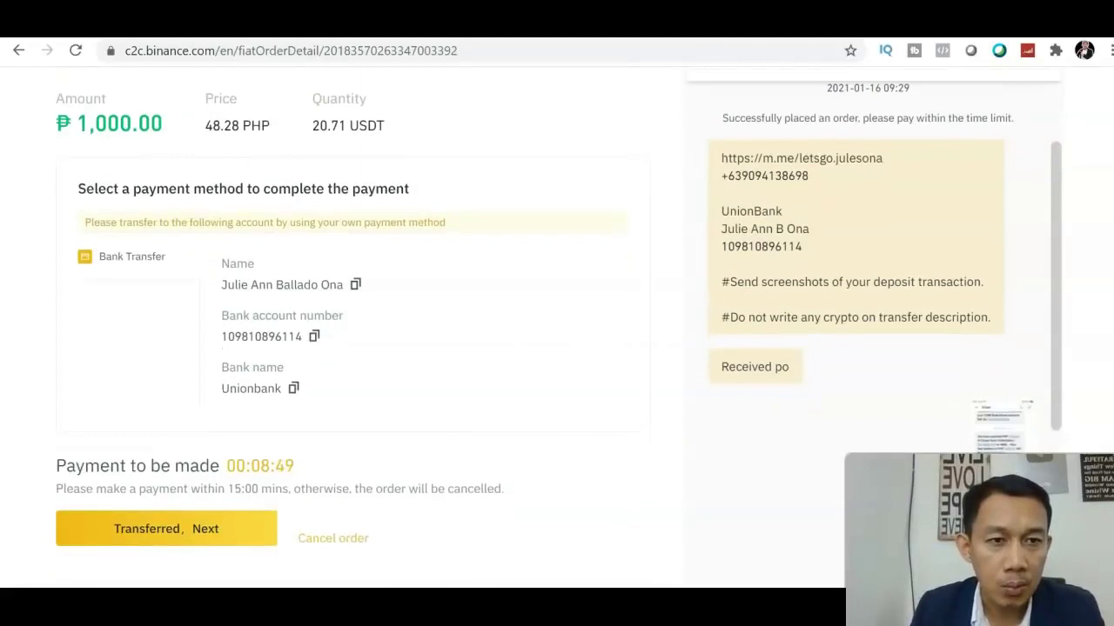
- Jump to the seller's latest 'Please mark paid' message and choose 'Transferred, Next'
scroll(557, 348, "down", 2)
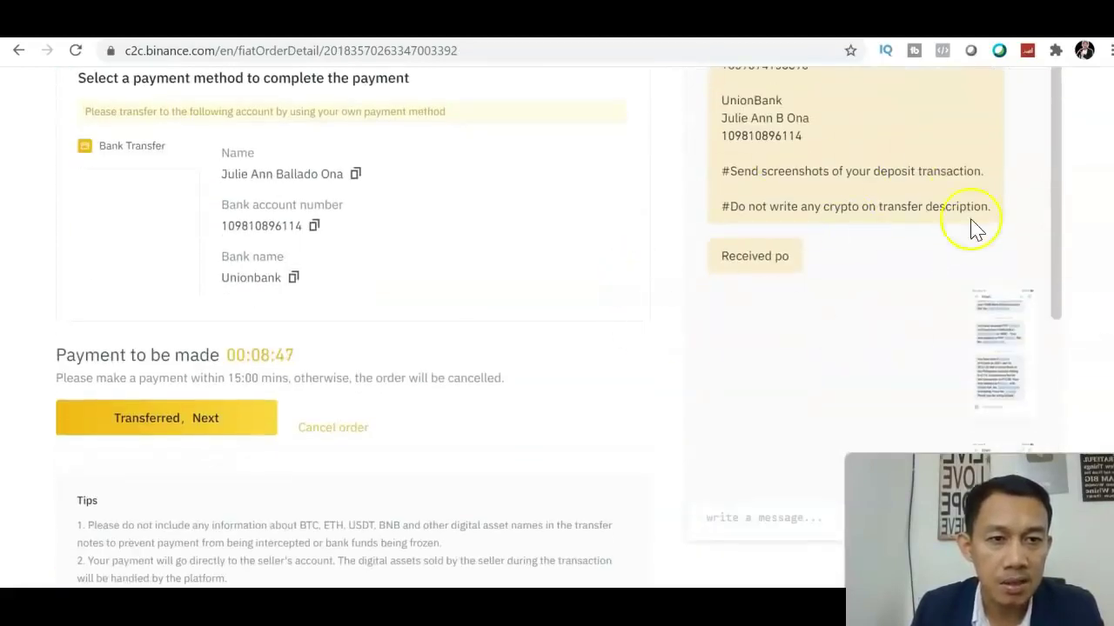
left_click_drag(1057, 274, 1048, 401)
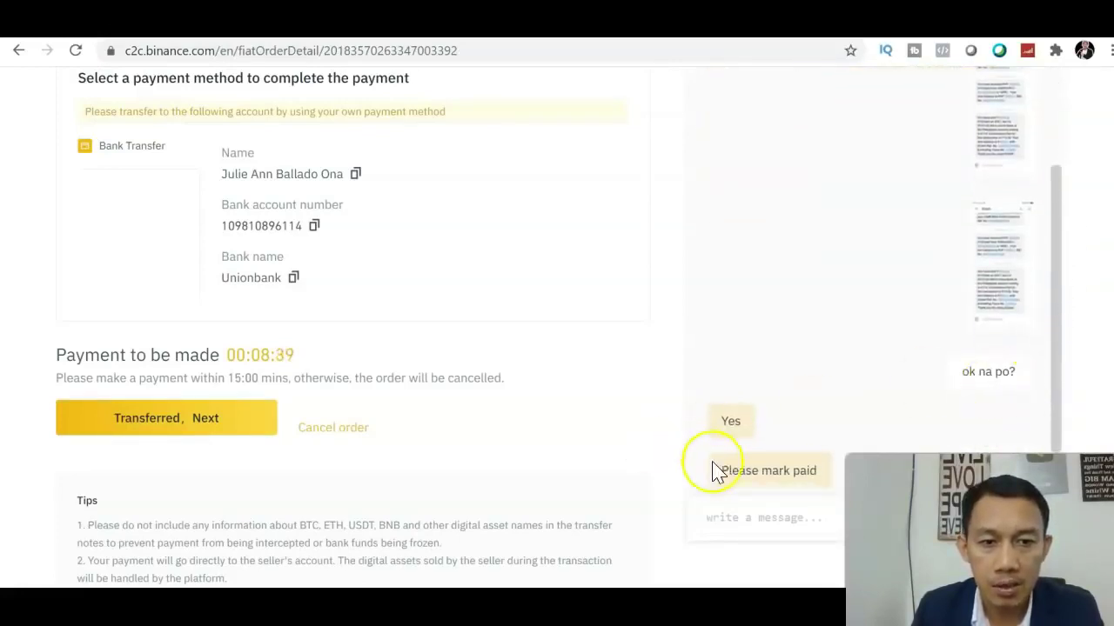
scroll(1079, 324, "up", 3)
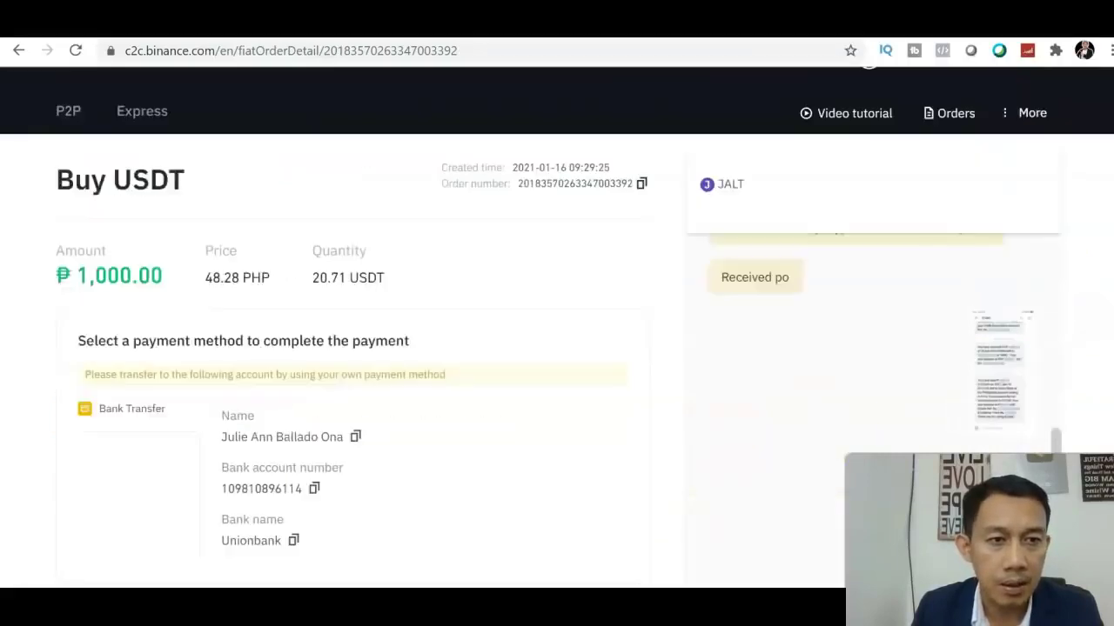
scroll(1078, 323, "down", 2)
scroll(559, 321, "down", 3)
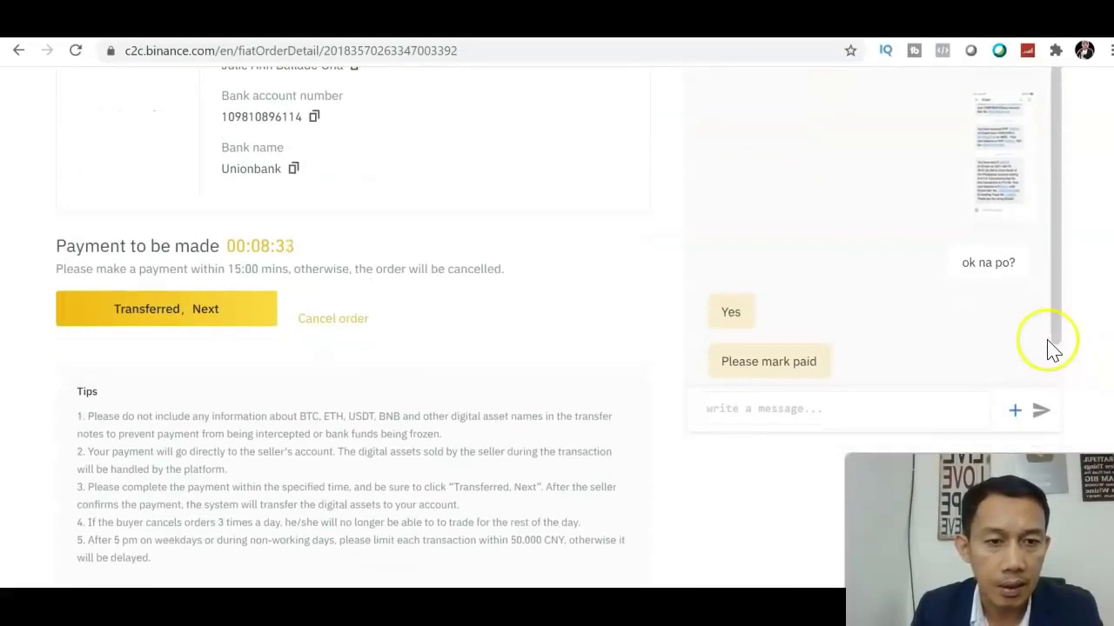
left_click(1051, 390)
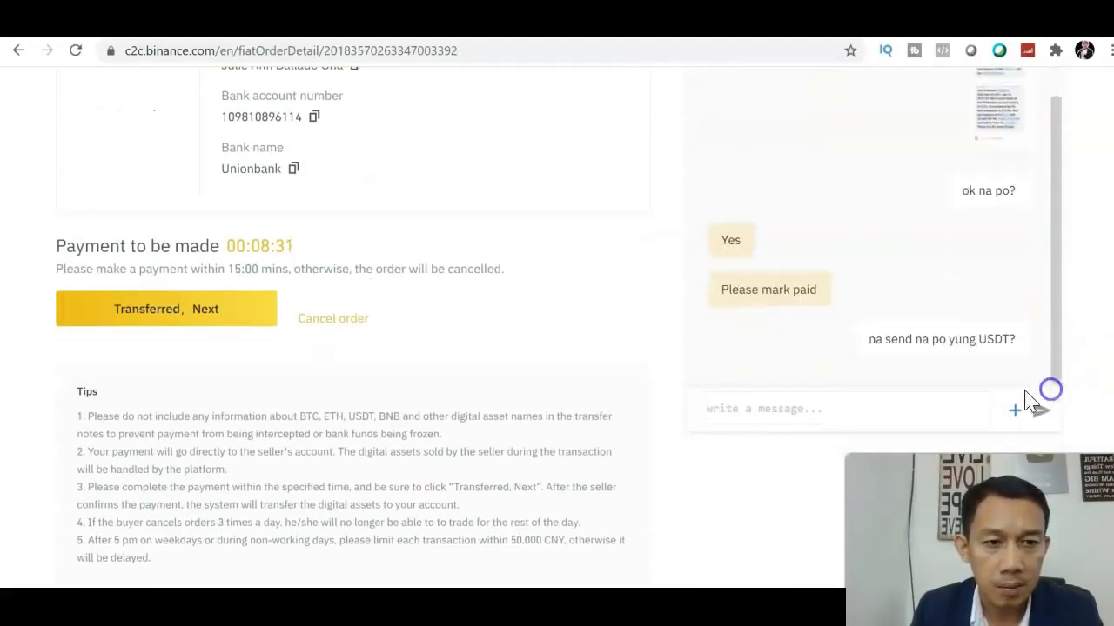
left_click(216, 310)
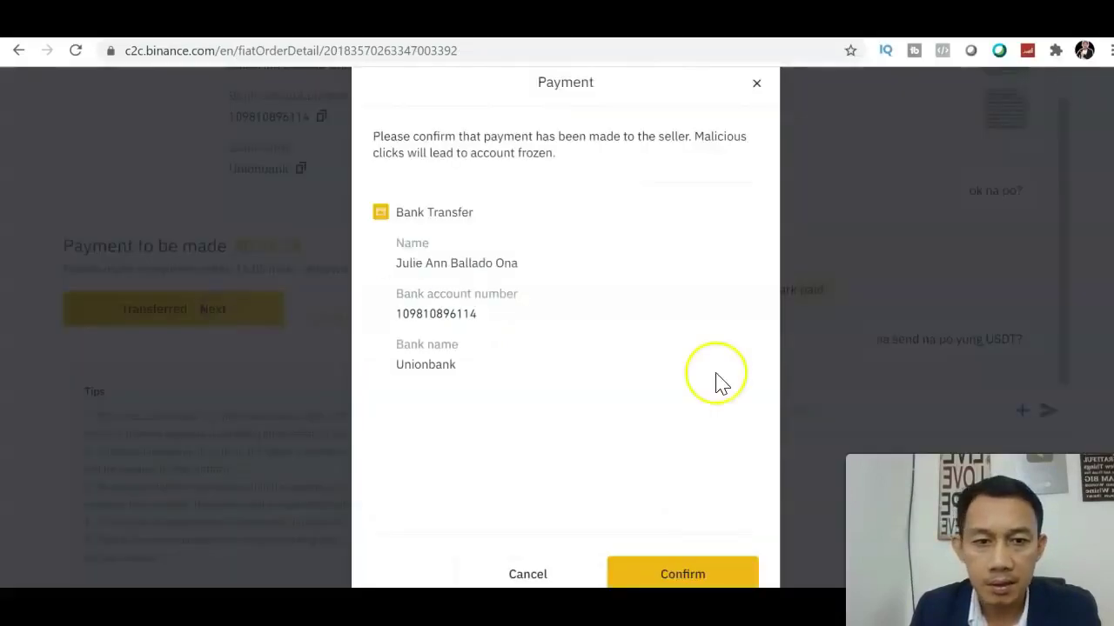
- Confirm the bank transfer in the Payment dialog and wait until the order shows 'Order completed'
left_click(711, 575)
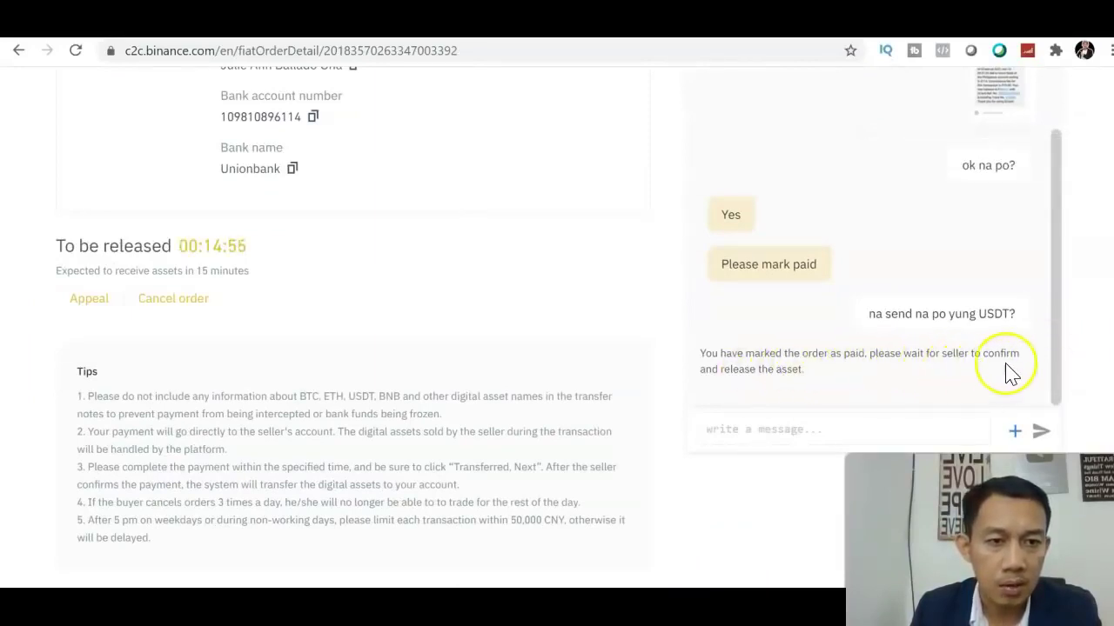
left_click_drag(1052, 386, 1057, 204)
scroll(556, 327, "up", 4)
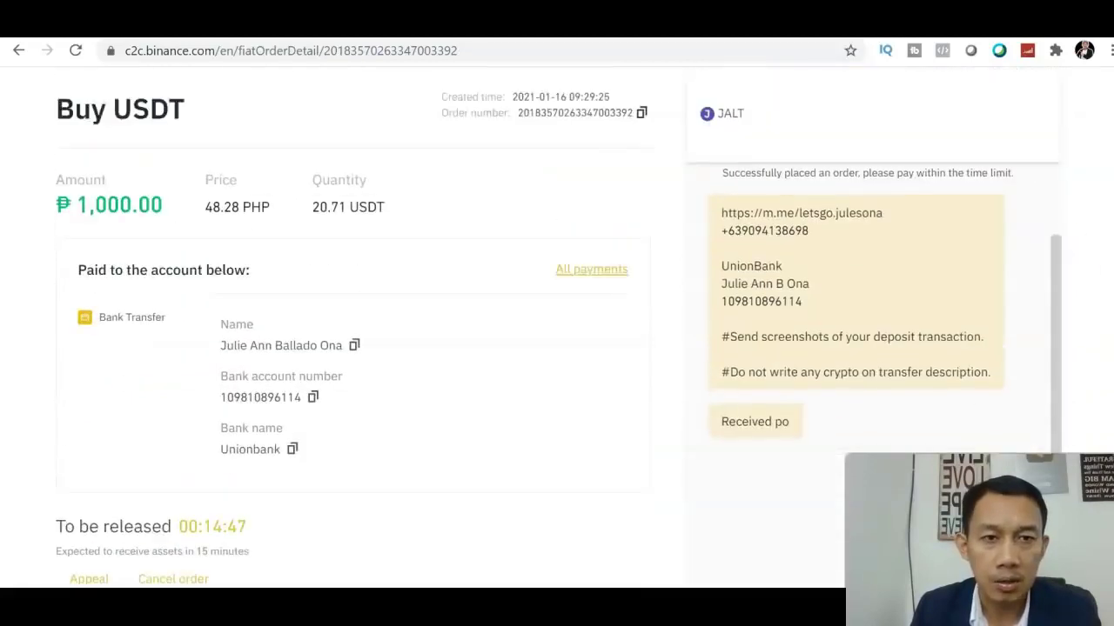
scroll(557, 327, "down", 1)
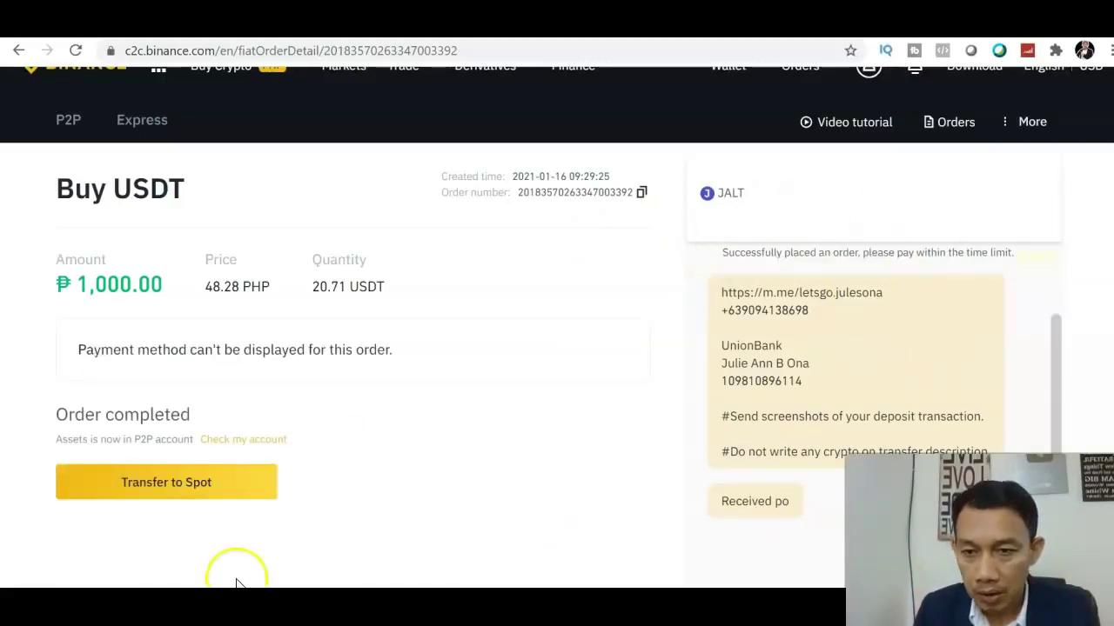
- Choose 'Transfer to Spot' on the completed order to reach the P2P wallet listing USDT, BTC and BUSD
left_click(172, 492)
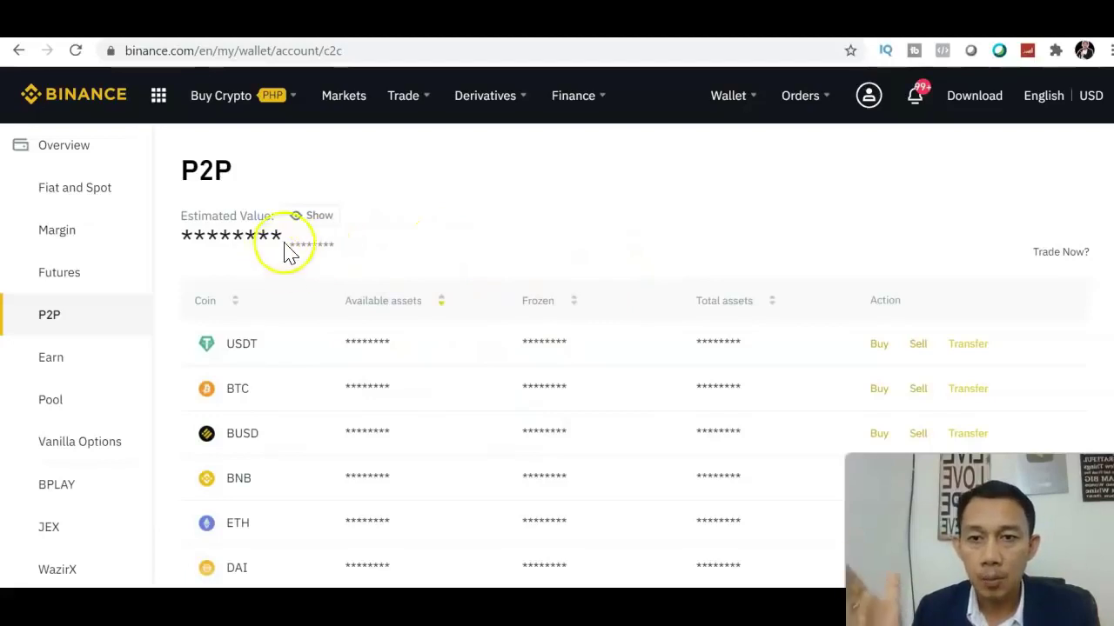
- Reveal the hidden P2P balances showing 20.71 USDT and start a transfer from the USDT row
left_click(310, 224)
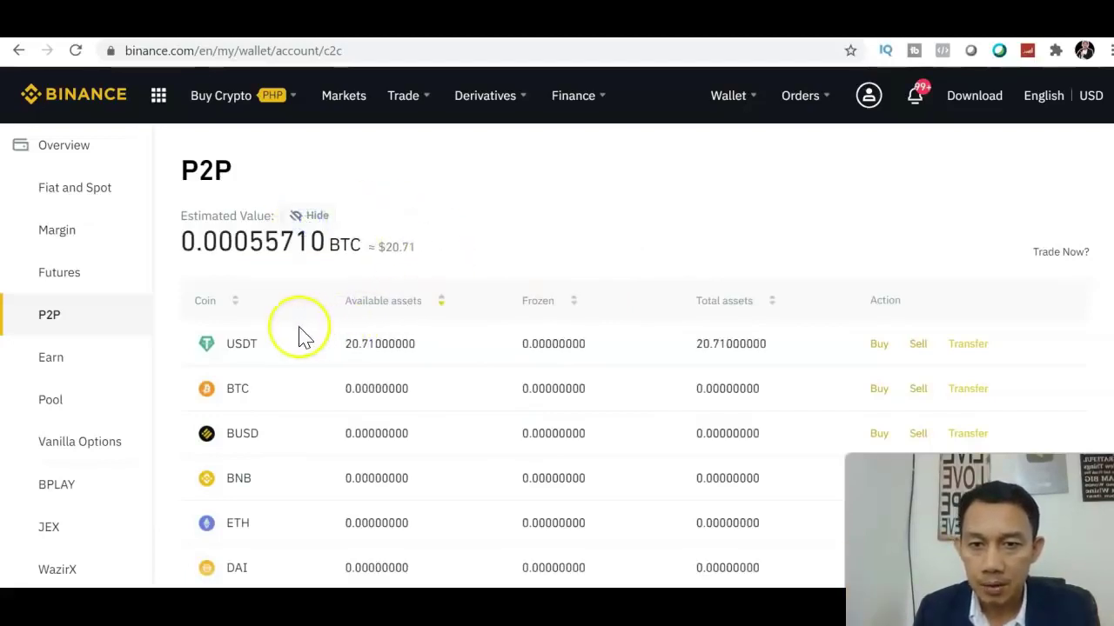
scroll(1105, 206, "down", 1)
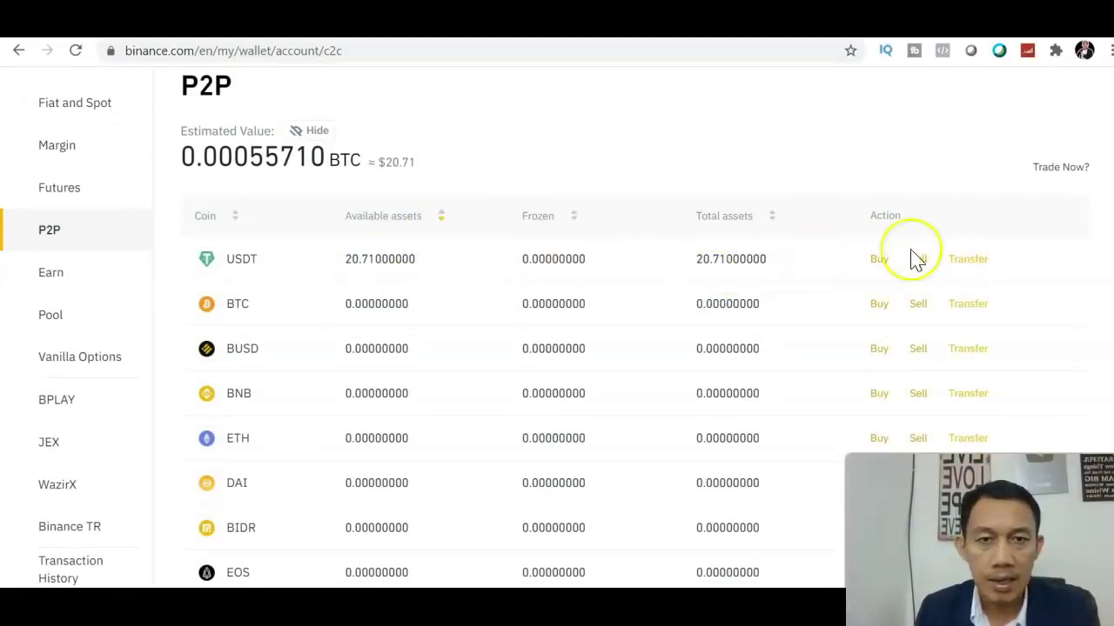
left_click(969, 260)
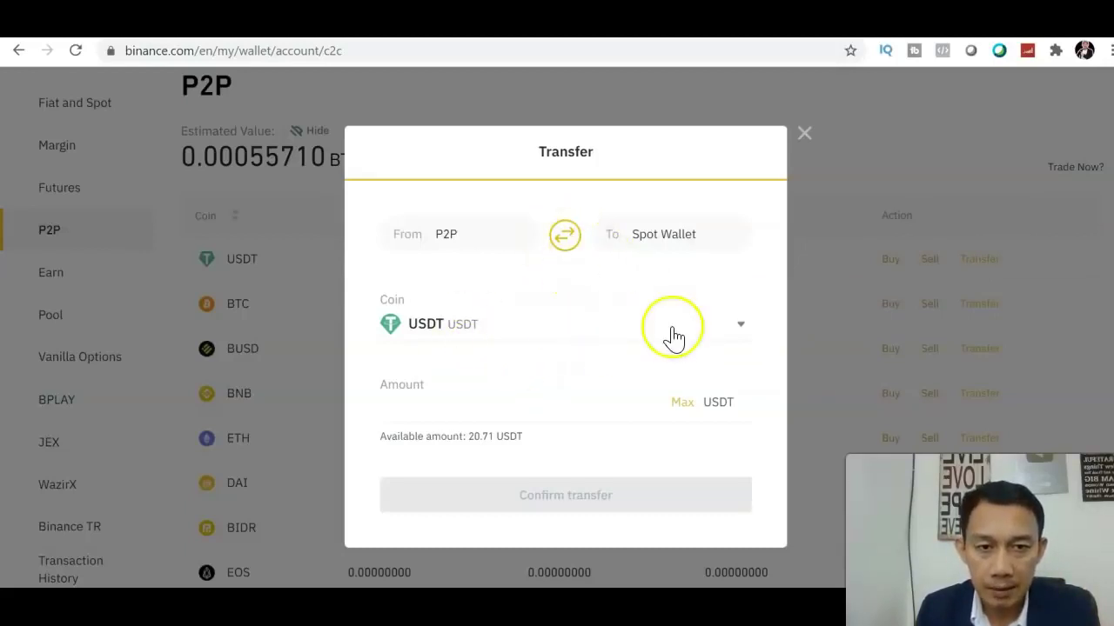
- Transfer the full 20.71 USDT (Max) from P2P to the Spot Wallet, keeping USDT as the coin
left_click(621, 328)
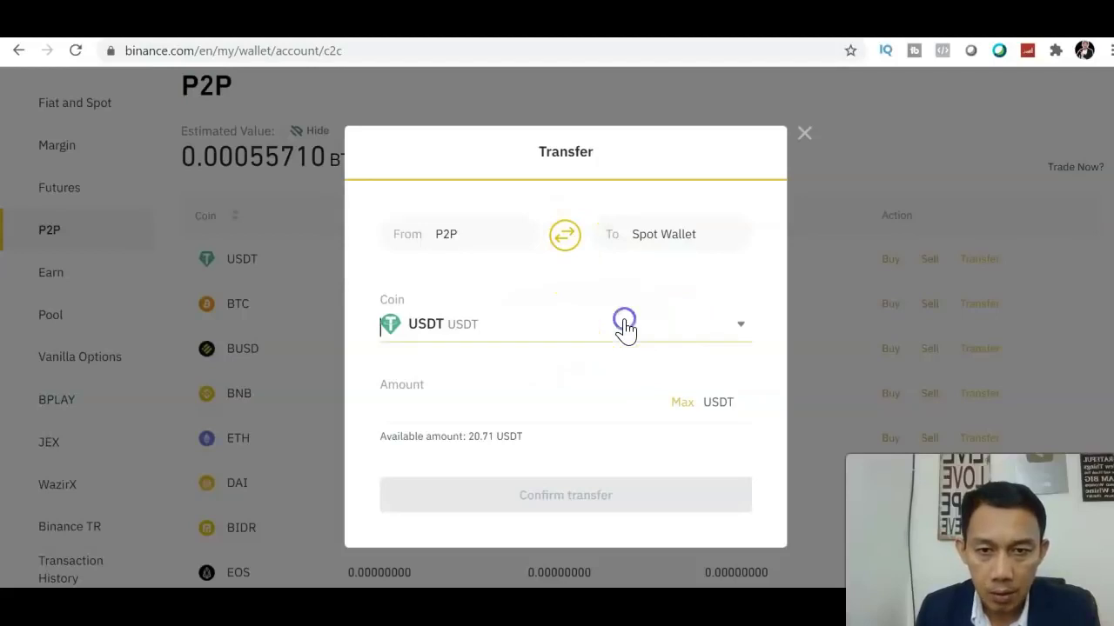
left_click(748, 307)
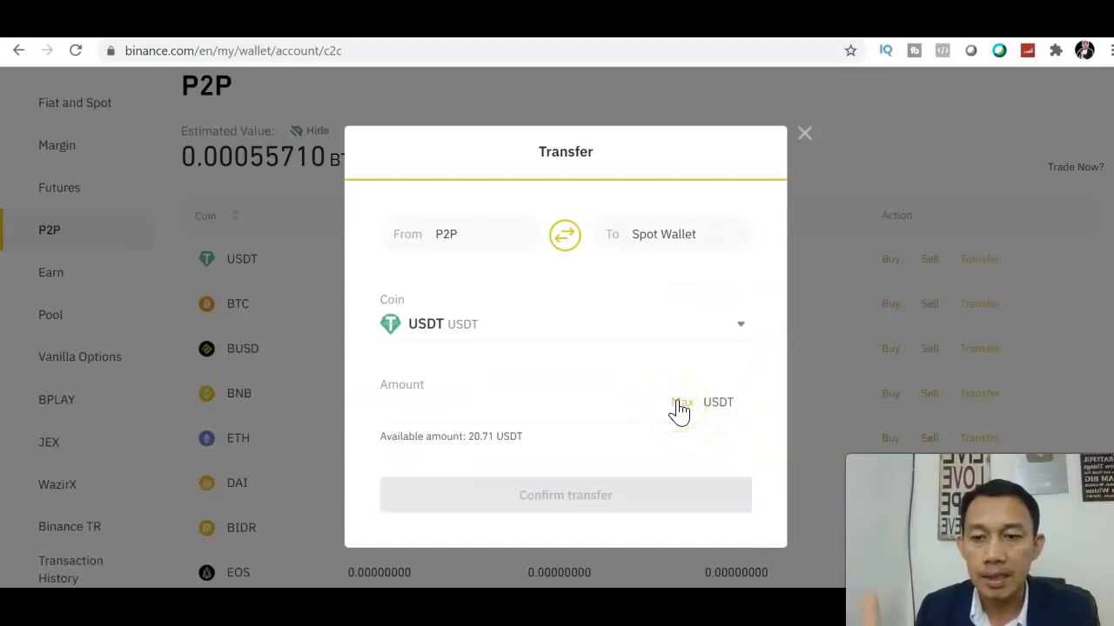
left_click(677, 402)
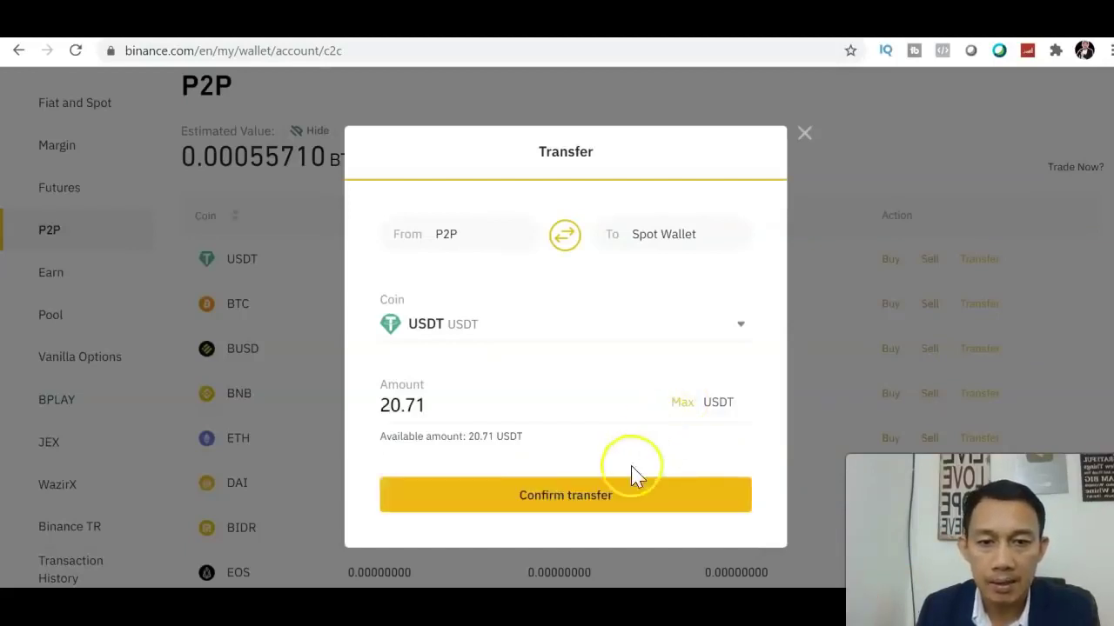
left_click(609, 500)
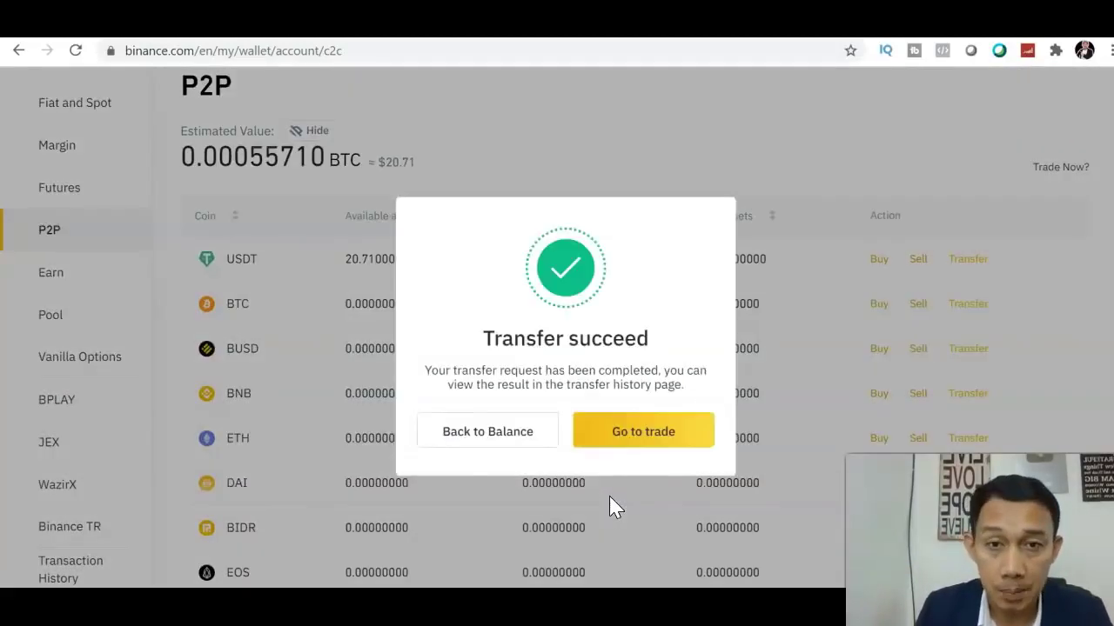
- Choose 'Go to trade' to return to the P2P marketplace of USDT offers from 48.22 PHP
left_click(621, 446)
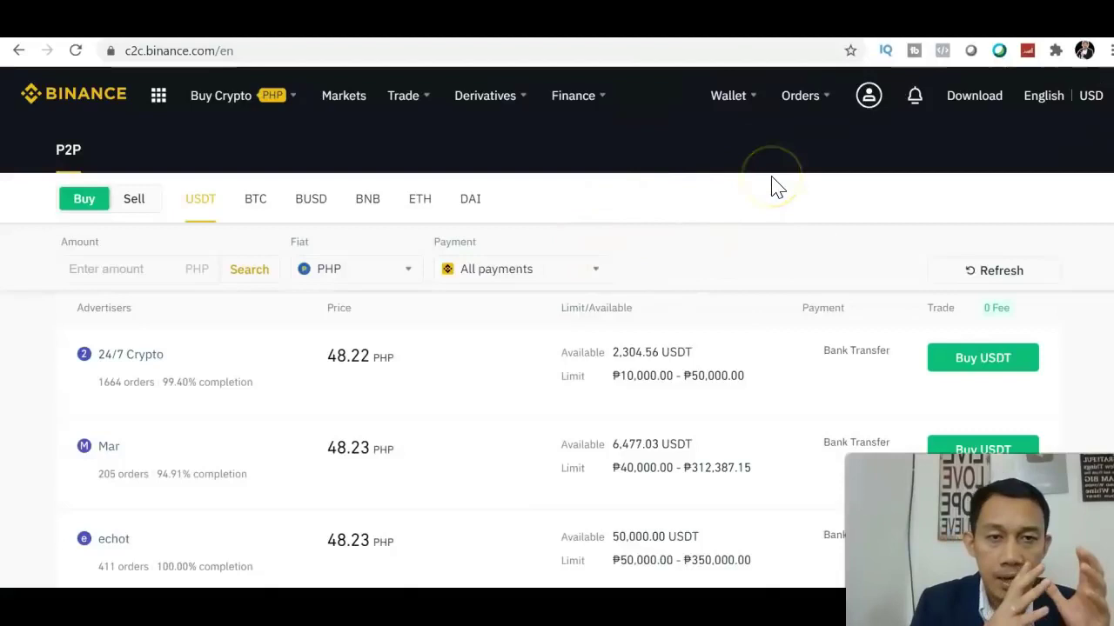
- Open Wallet > Fiat and Spot and scroll the coin balances to find 324.60562645 USDT
left_click(733, 100)
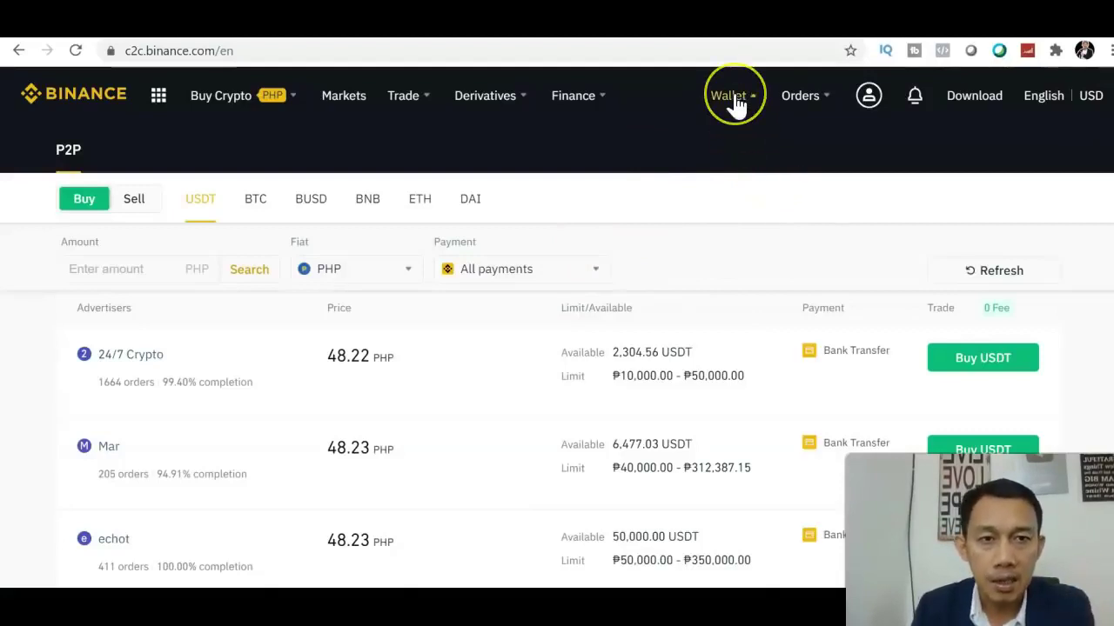
left_click(738, 190)
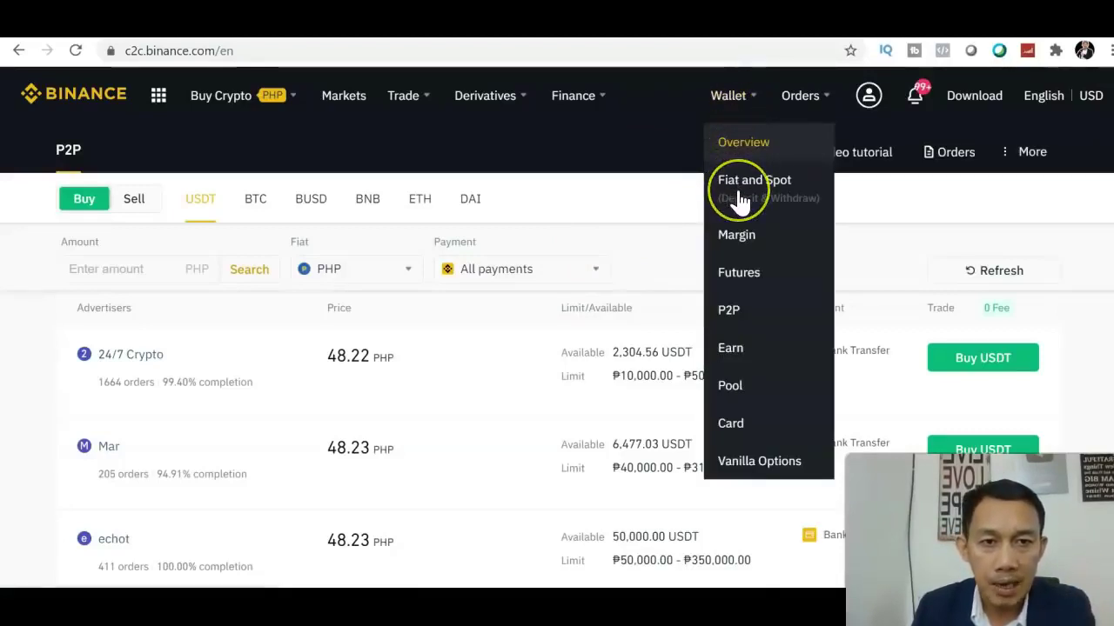
left_click(739, 195)
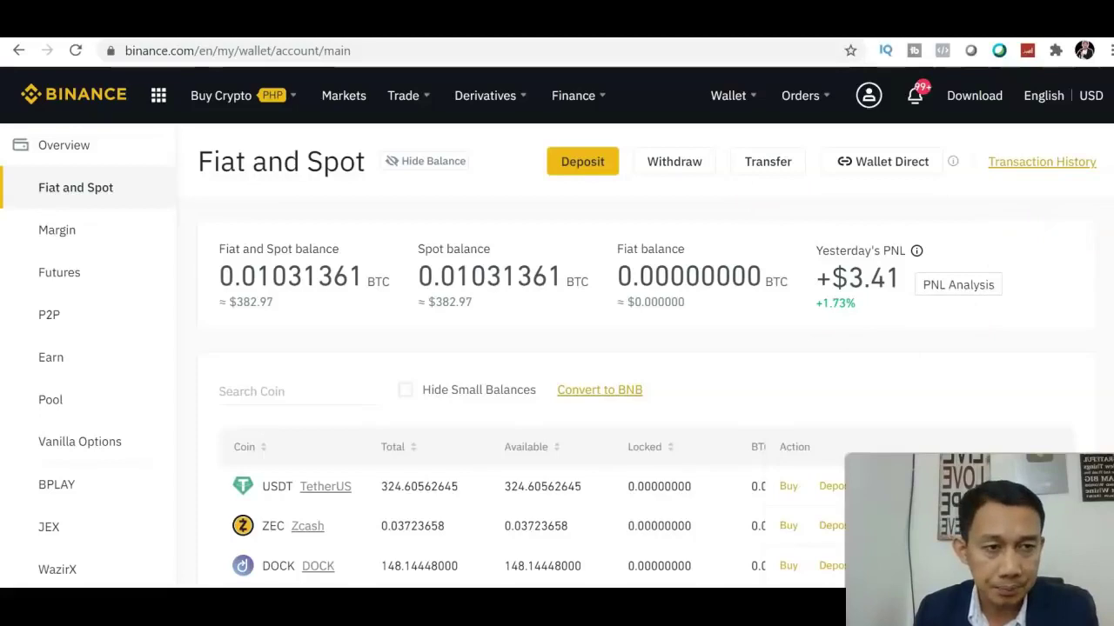
scroll(557, 348, "down", 2)
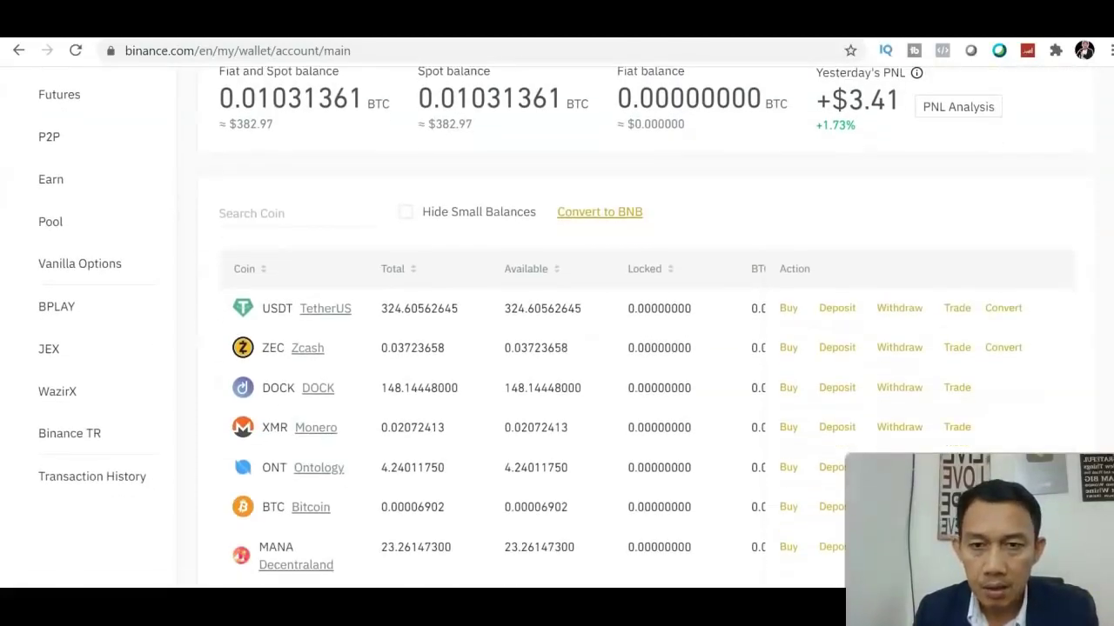
scroll(556, 348, "up", 1)
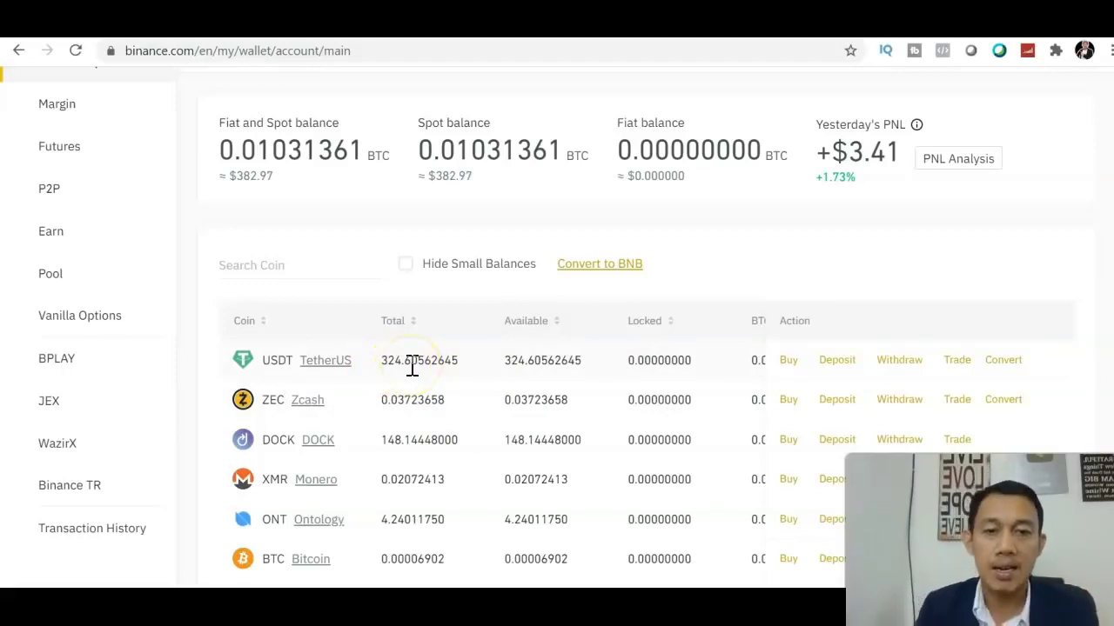
scroll(870, 309, "up", 2)
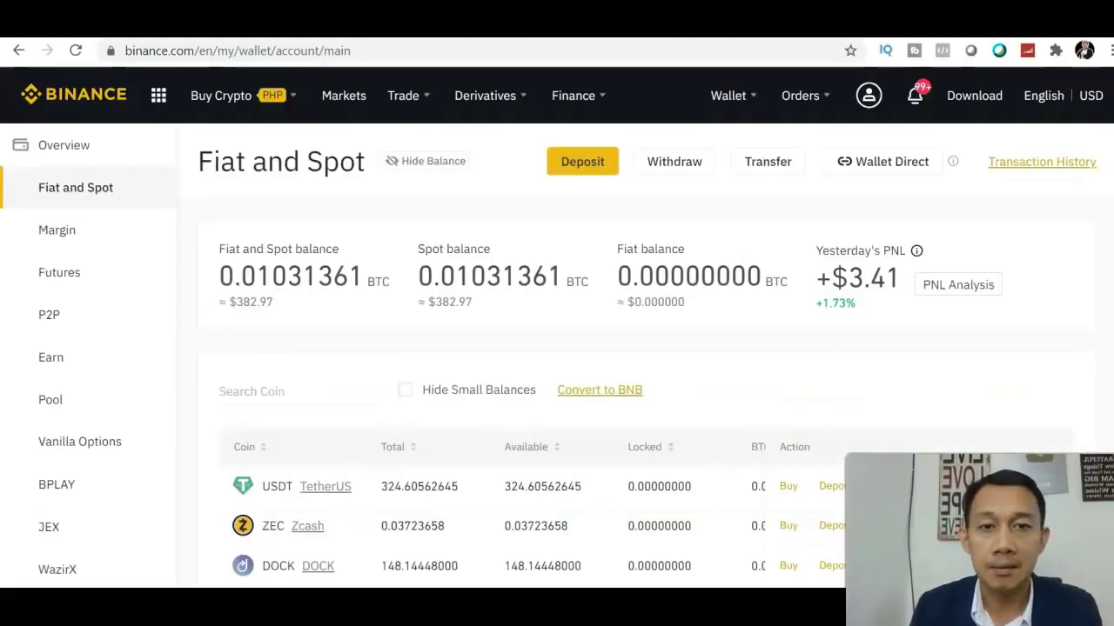
scroll(557, 327, "down", 3)
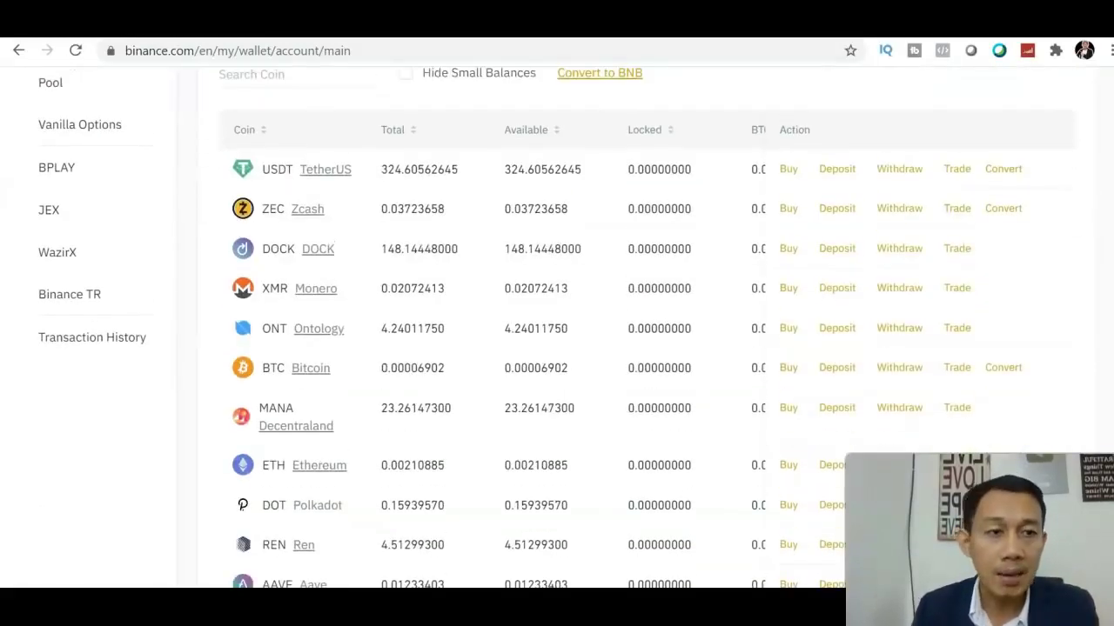
scroll(557, 327, "up", 3)
scroll(556, 328, "down", 2)
scroll(556, 327, "down", 2)
scroll(557, 327, "up", 2)
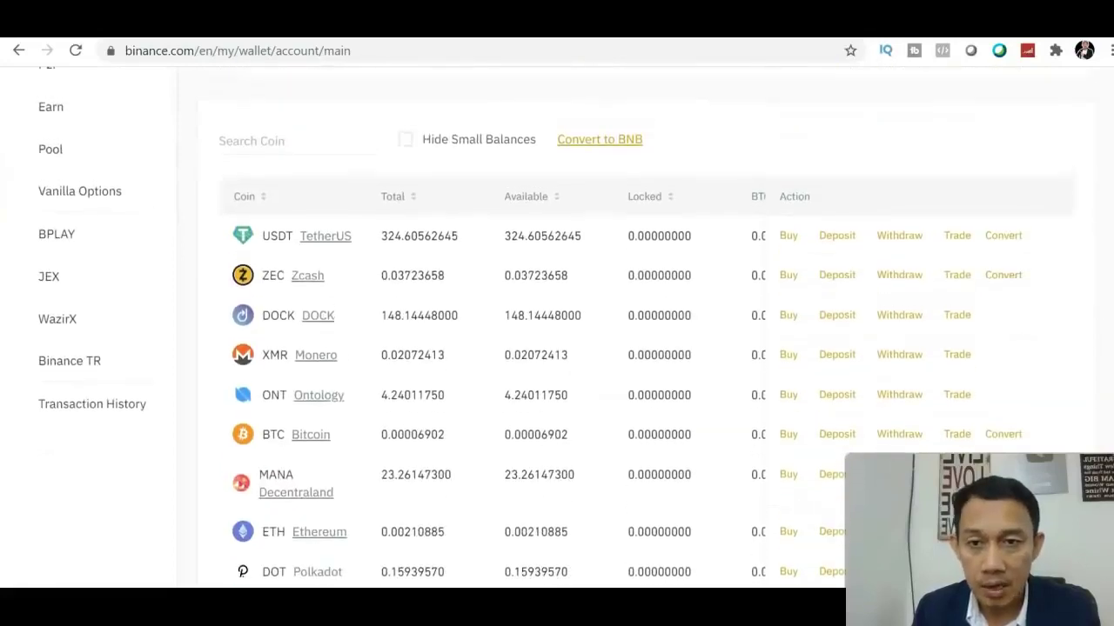
scroll(557, 327, "down", 1)
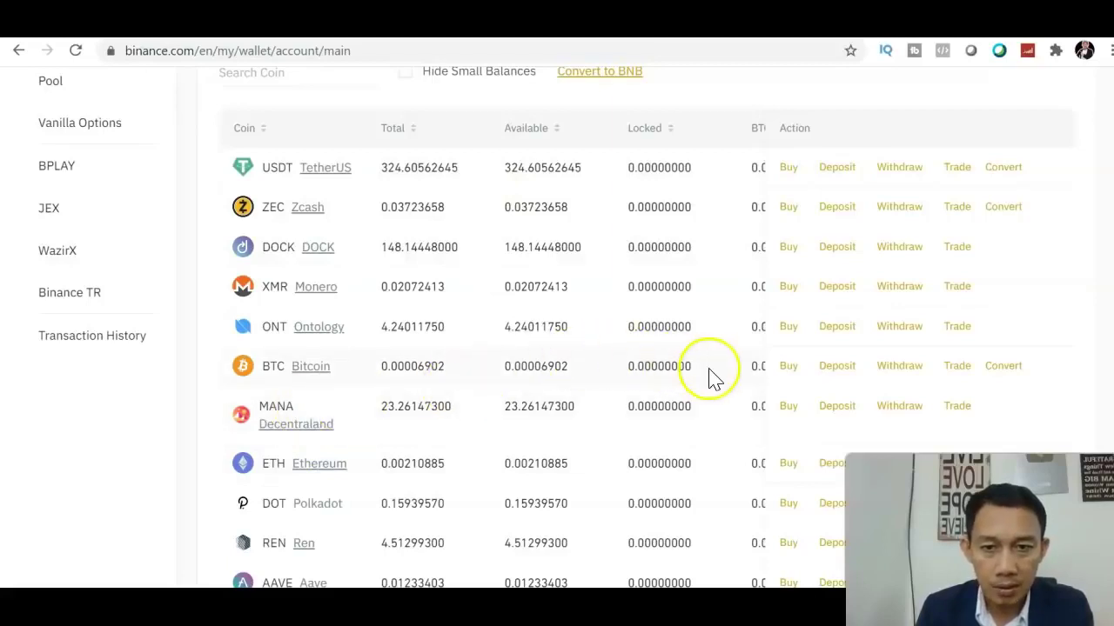
- Find the BTC balance and open the BTC/USDT spot trading page from its Trade pair list
left_click(321, 80)
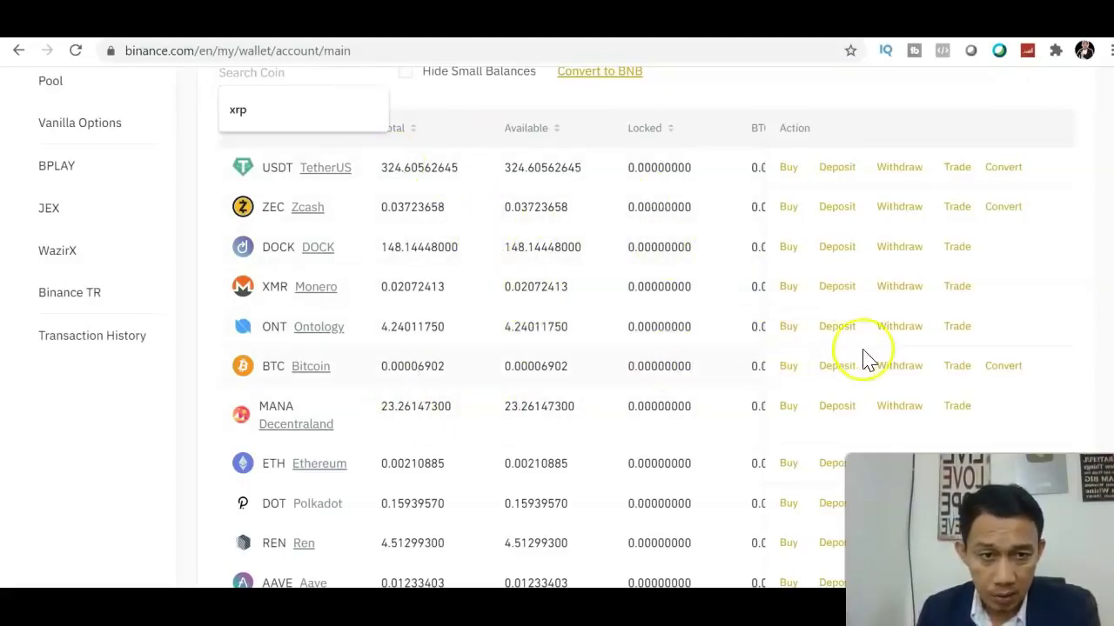
left_click(961, 367)
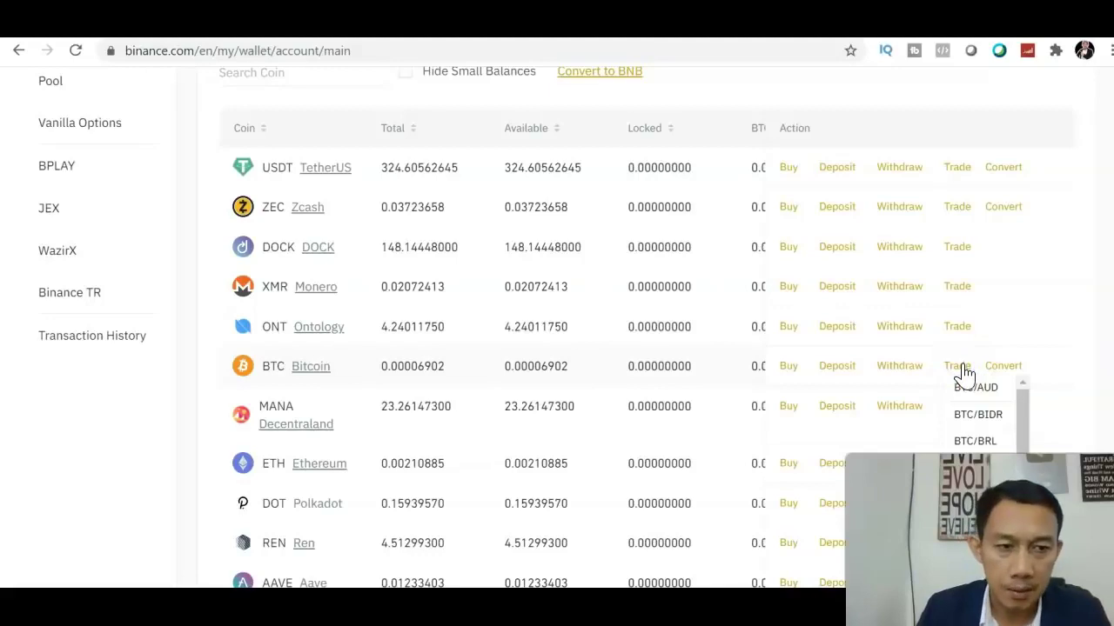
scroll(557, 348, "down", 3)
left_click_drag(1019, 217, 1029, 329)
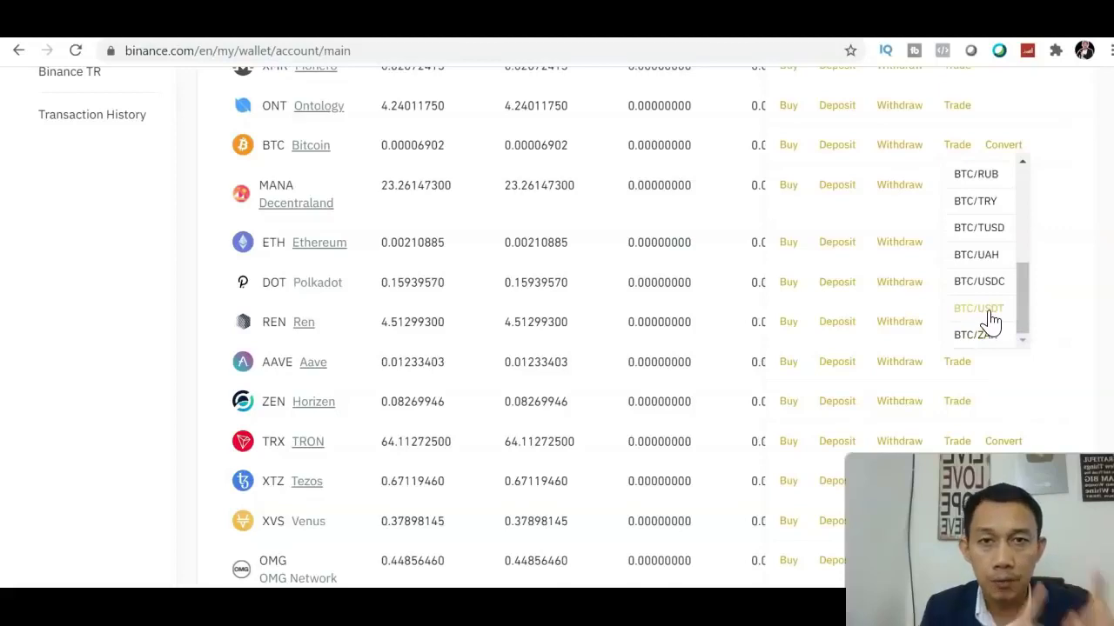
left_click(989, 312)
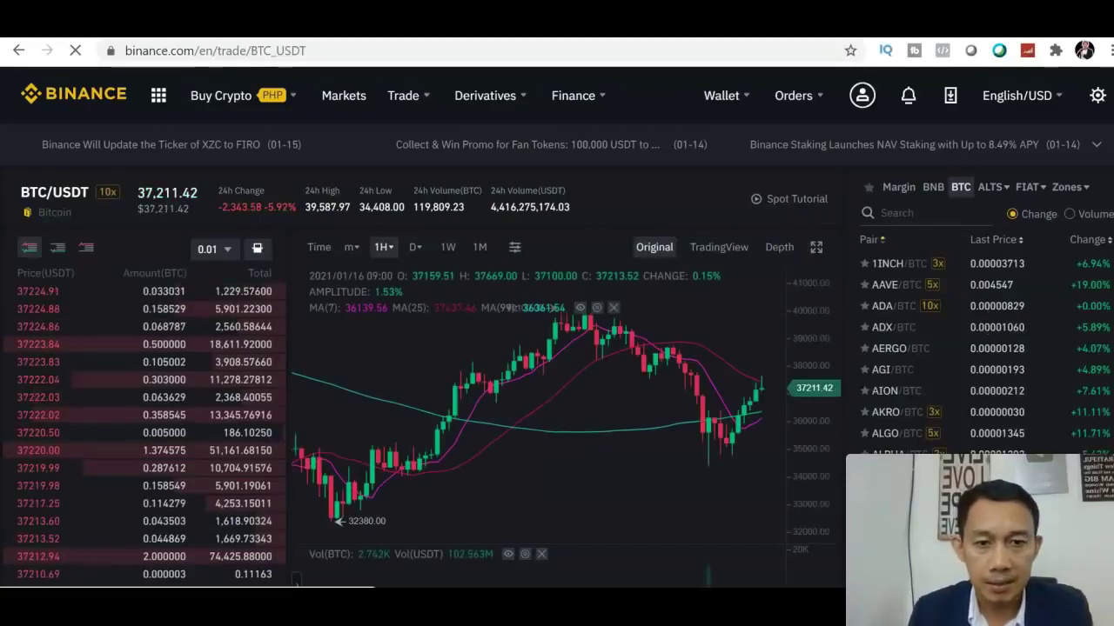
- Scroll through the BTC/USDT page to review the order book asks and trade panels
scroll(557, 348, "down", 2)
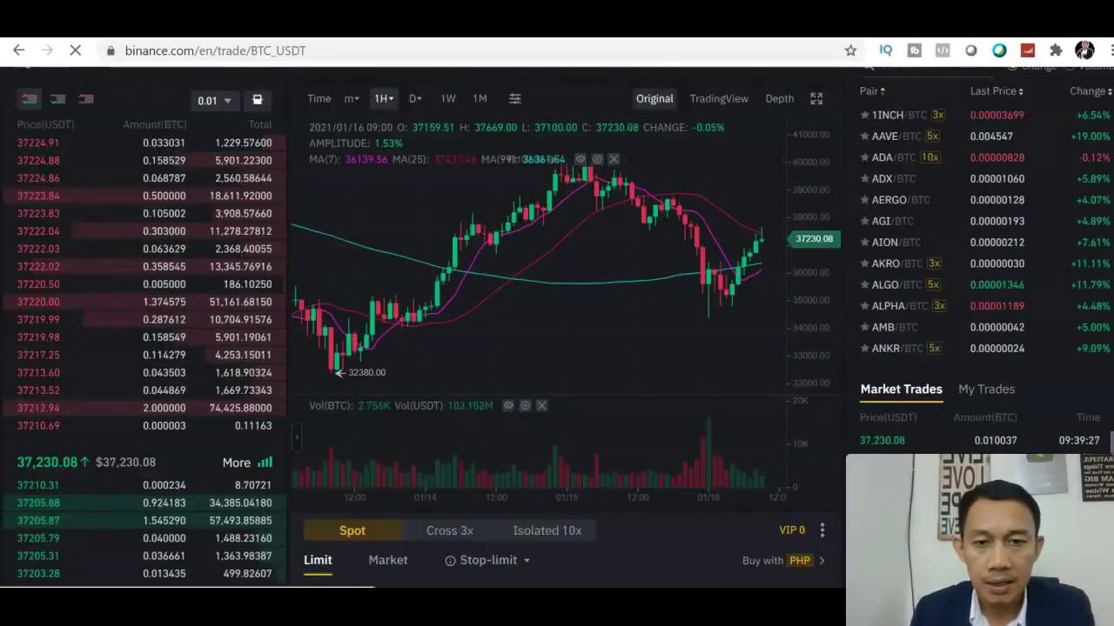
scroll(557, 328, "down", 1)
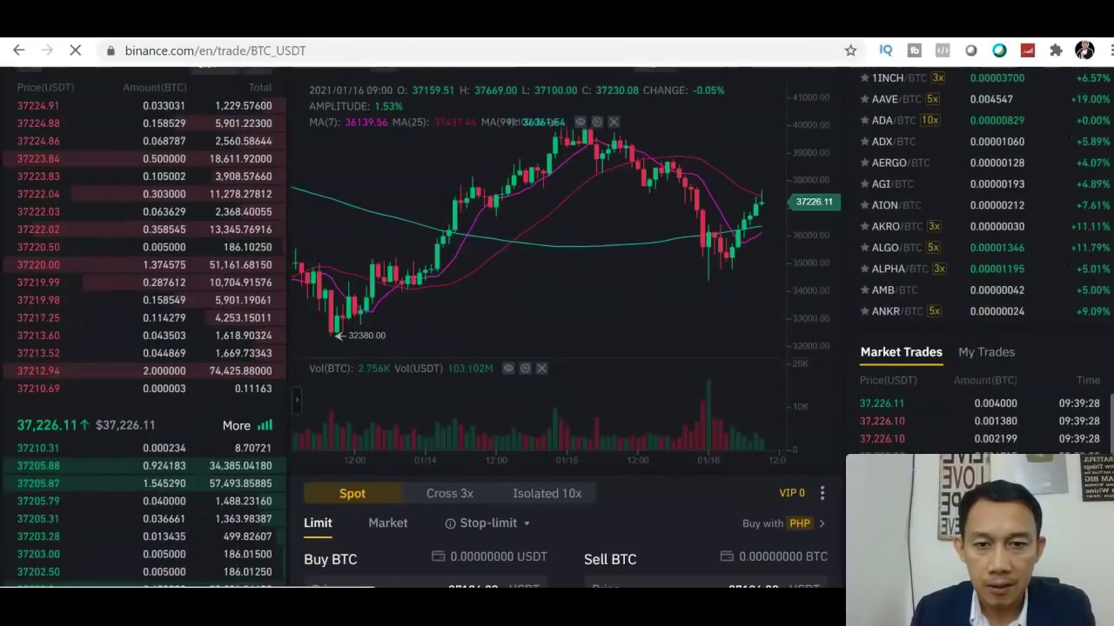
scroll(557, 327, "down", 2)
scroll(557, 327, "up", 3)
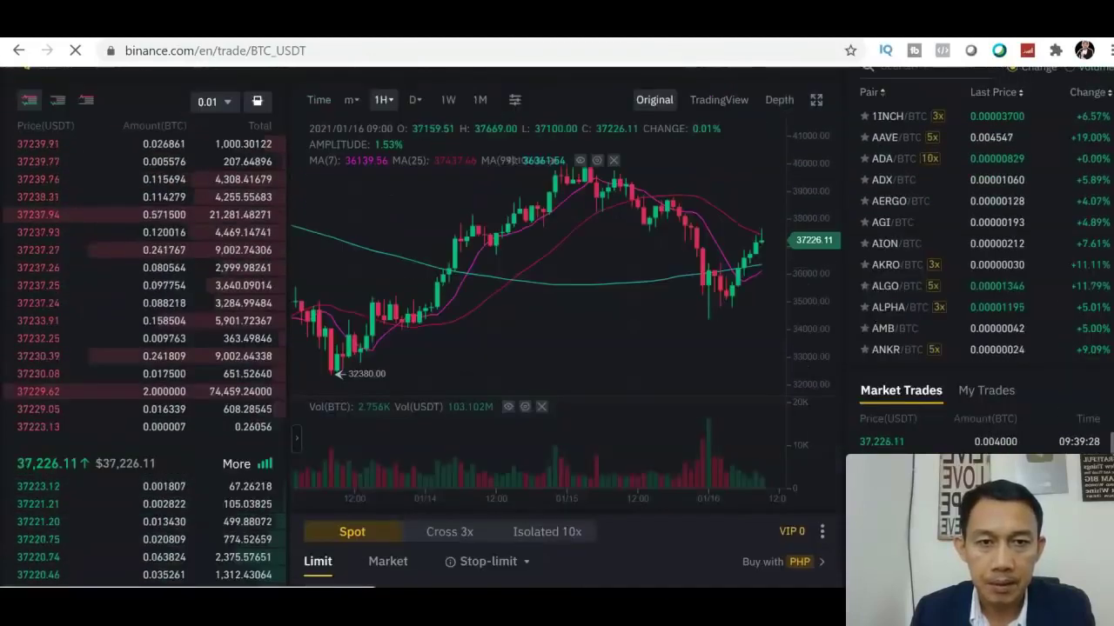
scroll(557, 348, "up", 2)
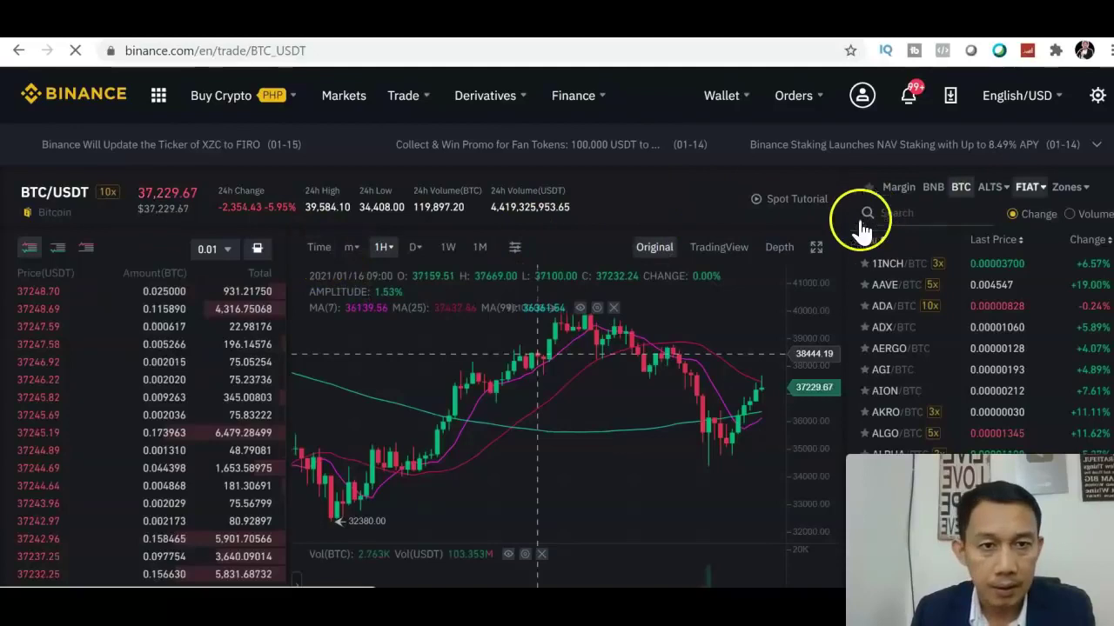
scroll(557, 327, "down", 1)
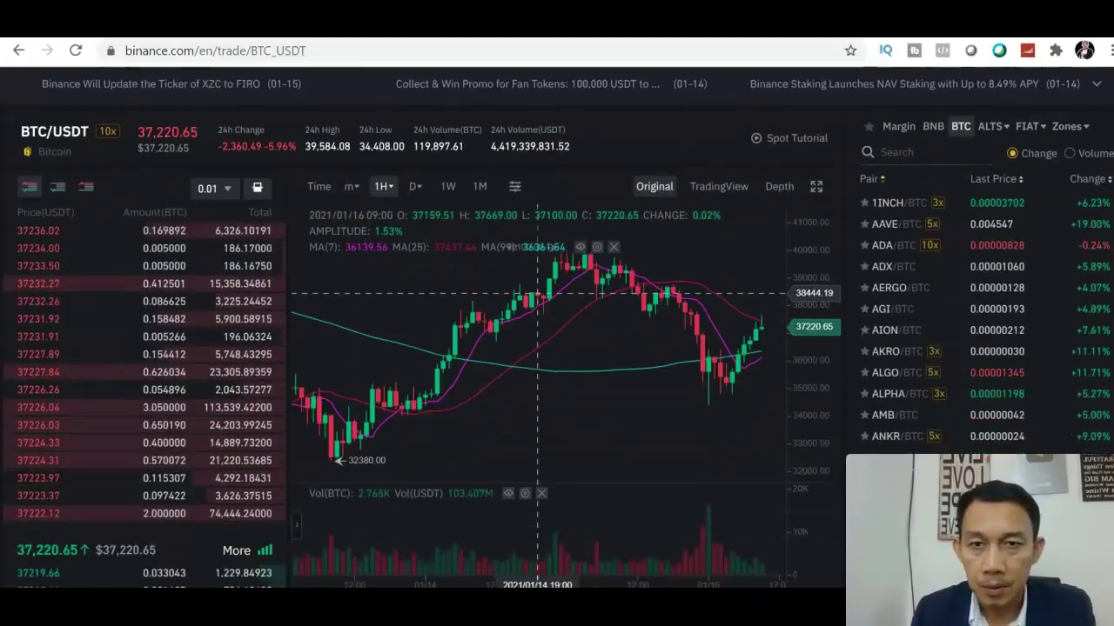
scroll(556, 327, "down", 1)
scroll(557, 327, "up", 2)
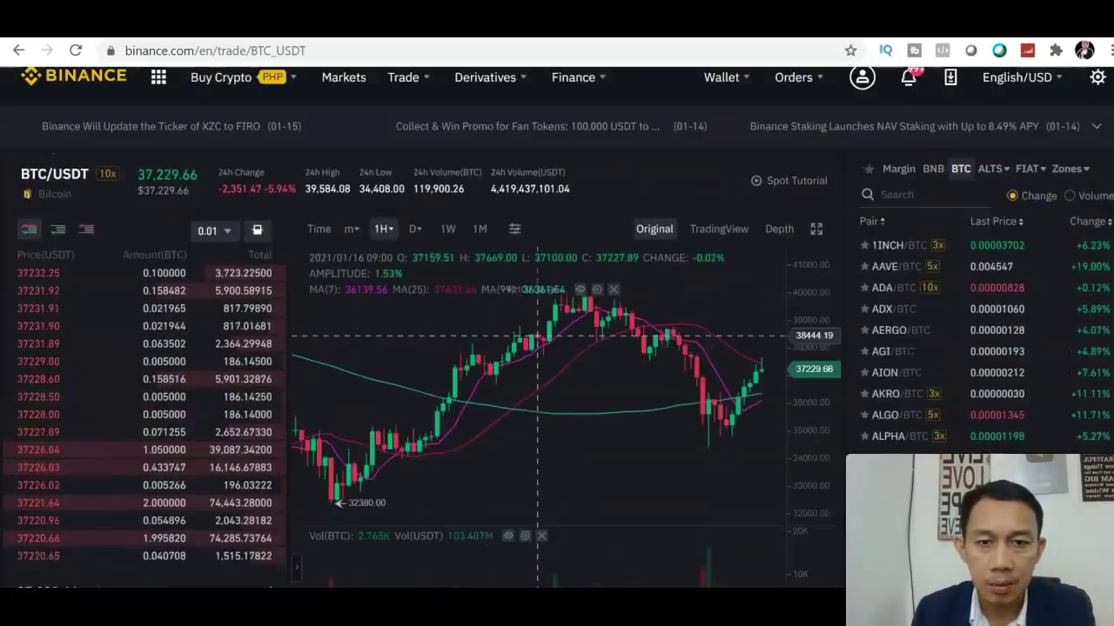
scroll(556, 327, "down", 2)
scroll(557, 327, "up", 3)
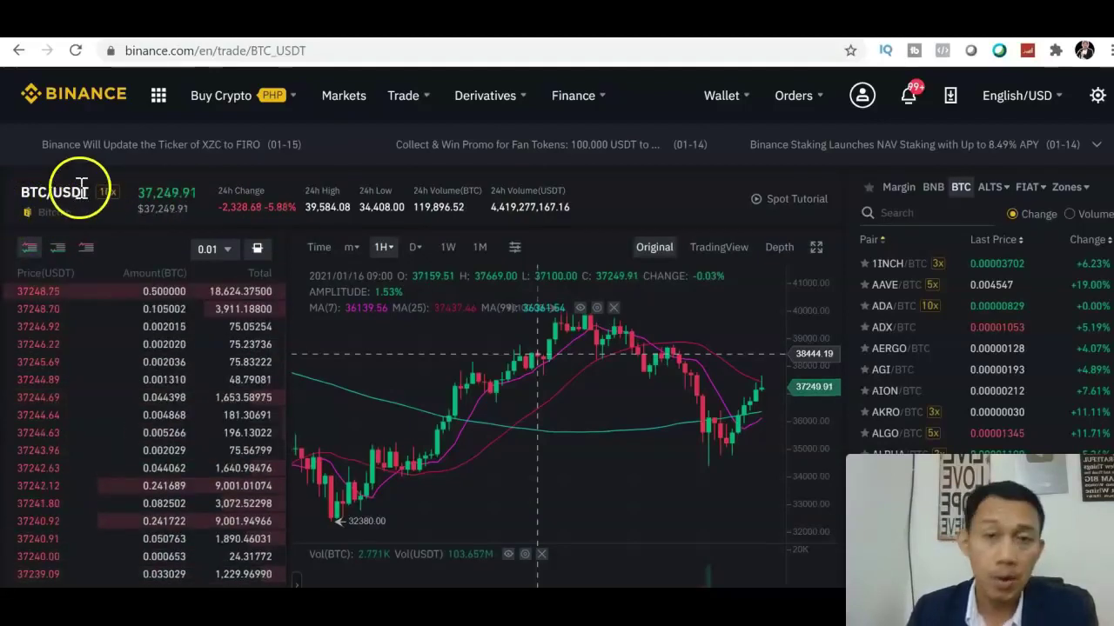
mouse_move(148, 316)
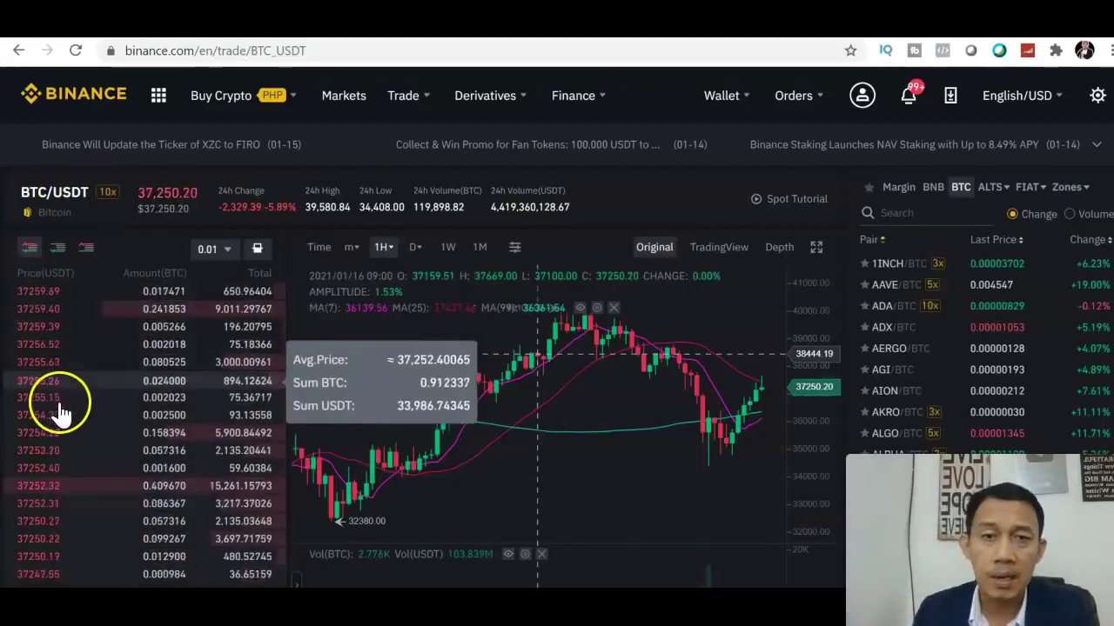
scroll(538, 354, "down", 3)
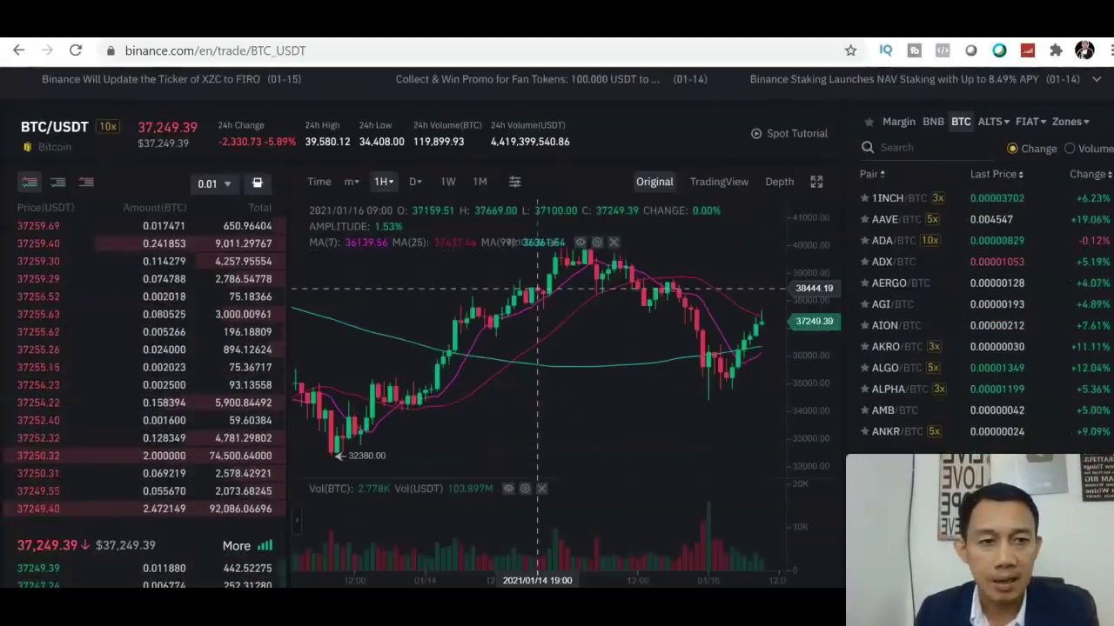
scroll(537, 141, "up", 1)
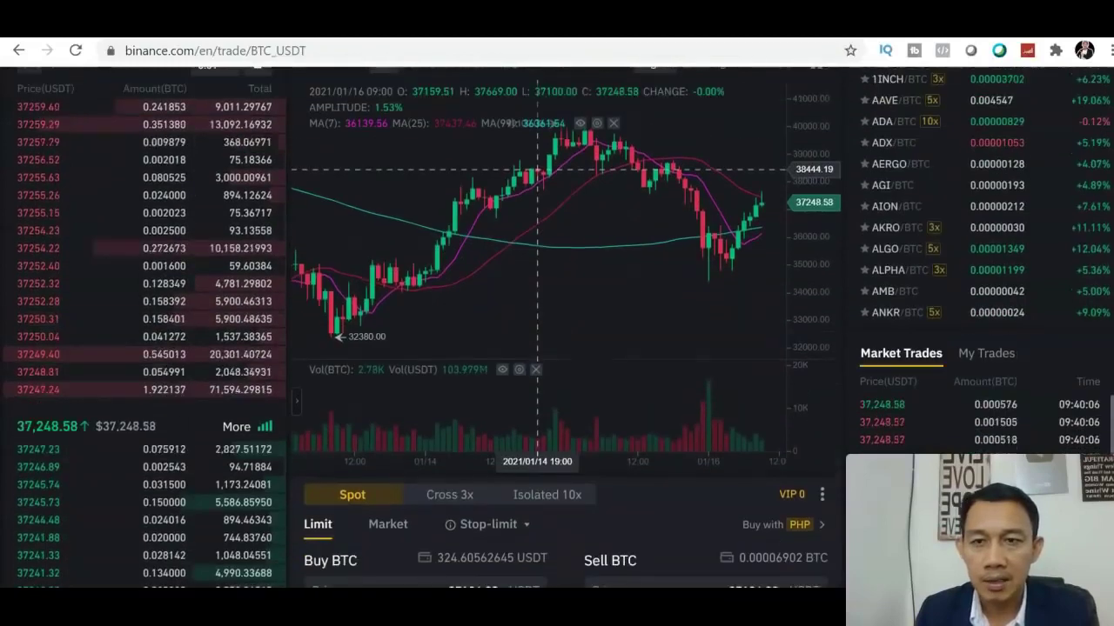
- Return to the top of the chart and bring up the minute interval list under m▾
mouse_move(10, 212)
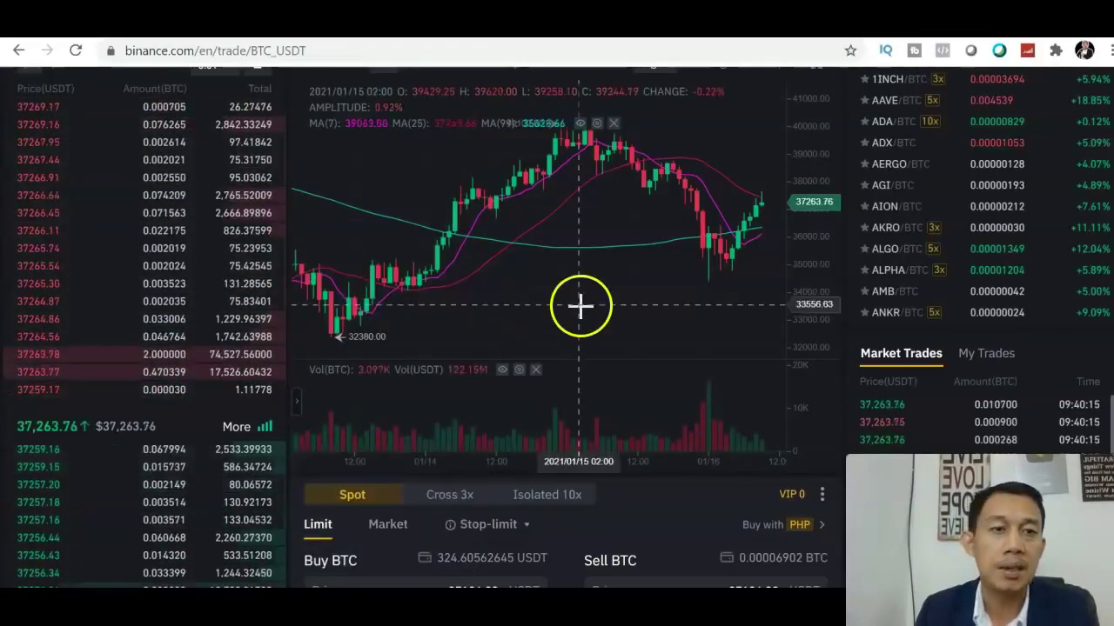
scroll(557, 327, "up", 1)
scroll(556, 327, "up", 2)
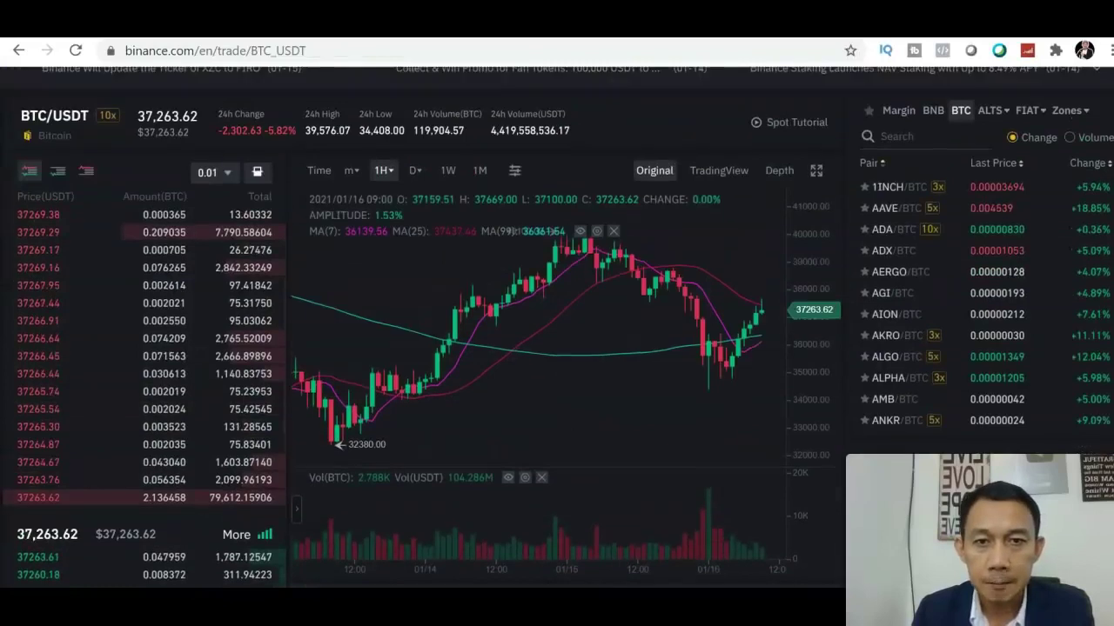
mouse_move(346, 183)
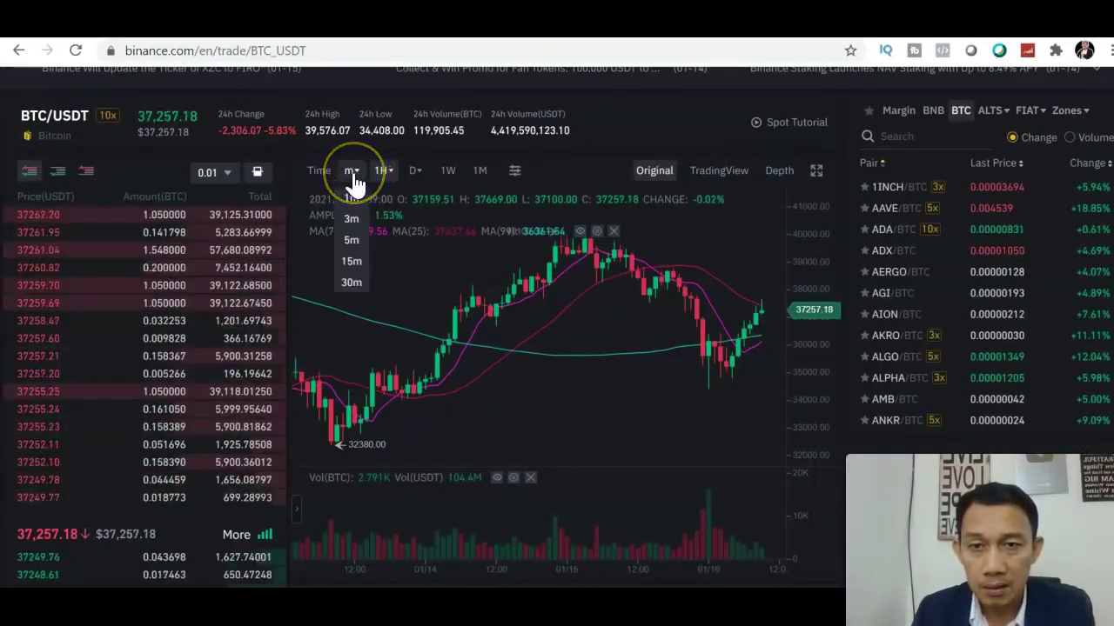
- Read the price readouts at points on the BTC/USDT chart
left_click(349, 201)
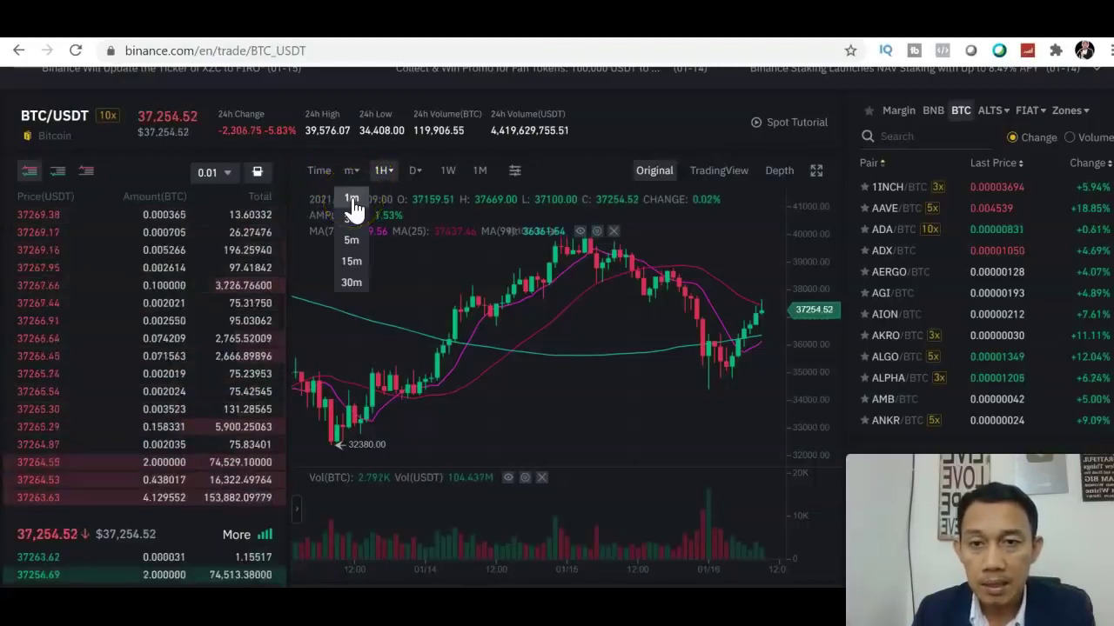
left_click(352, 222)
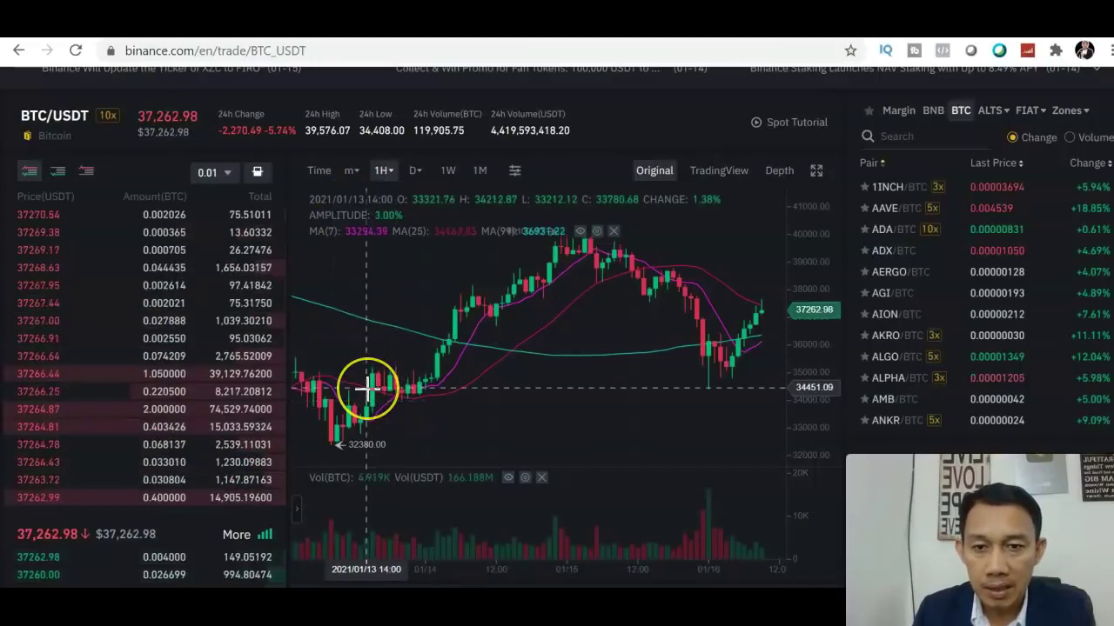
left_click(427, 373)
left_click(388, 224)
left_click(381, 173)
left_click(439, 335)
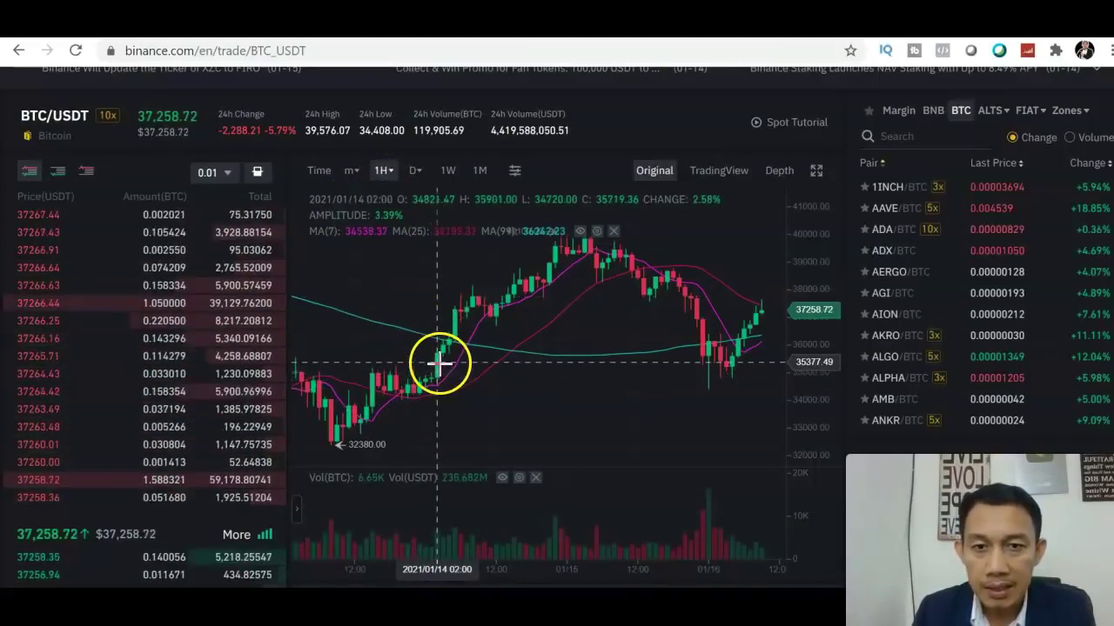
- Switch the chart to 1-minute candles, then back to 1-hour candles
left_click(351, 172)
left_click(352, 203)
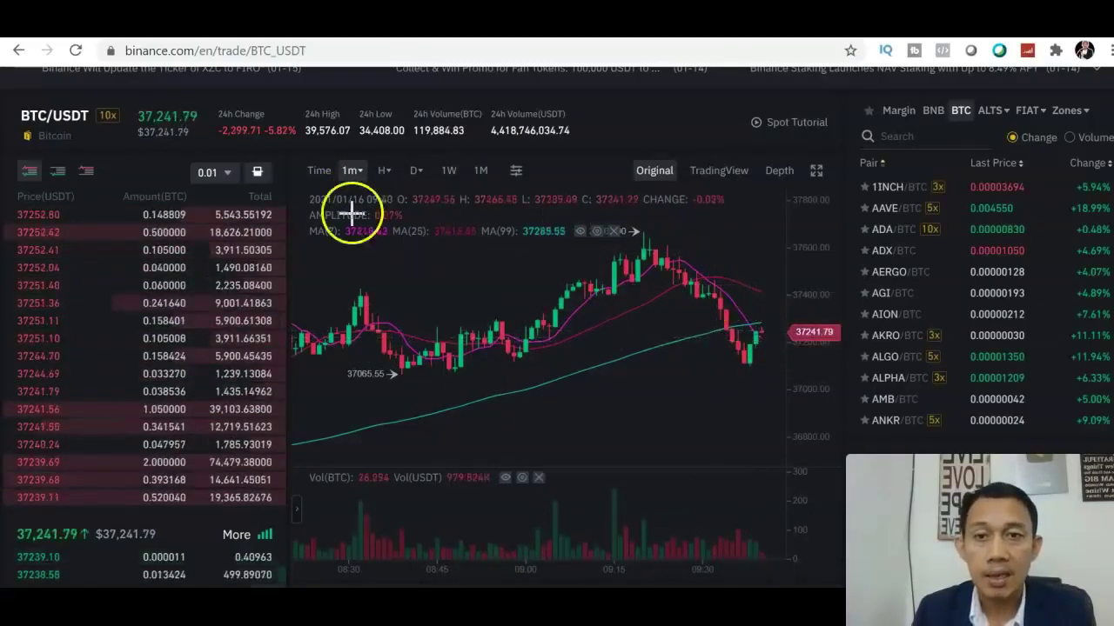
left_click(351, 174)
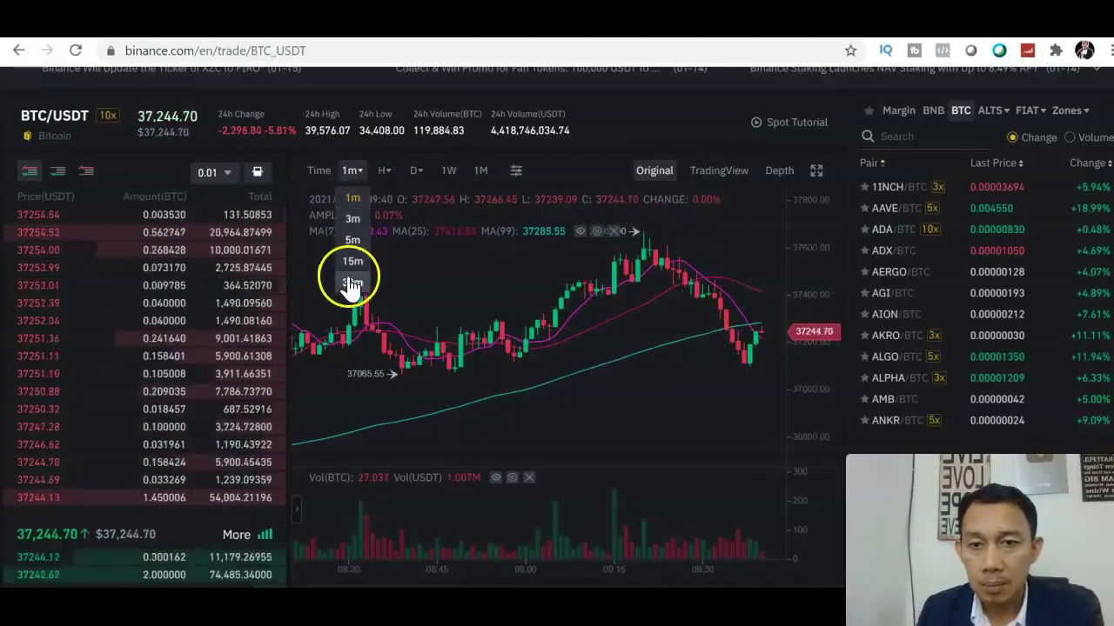
mouse_move(391, 174)
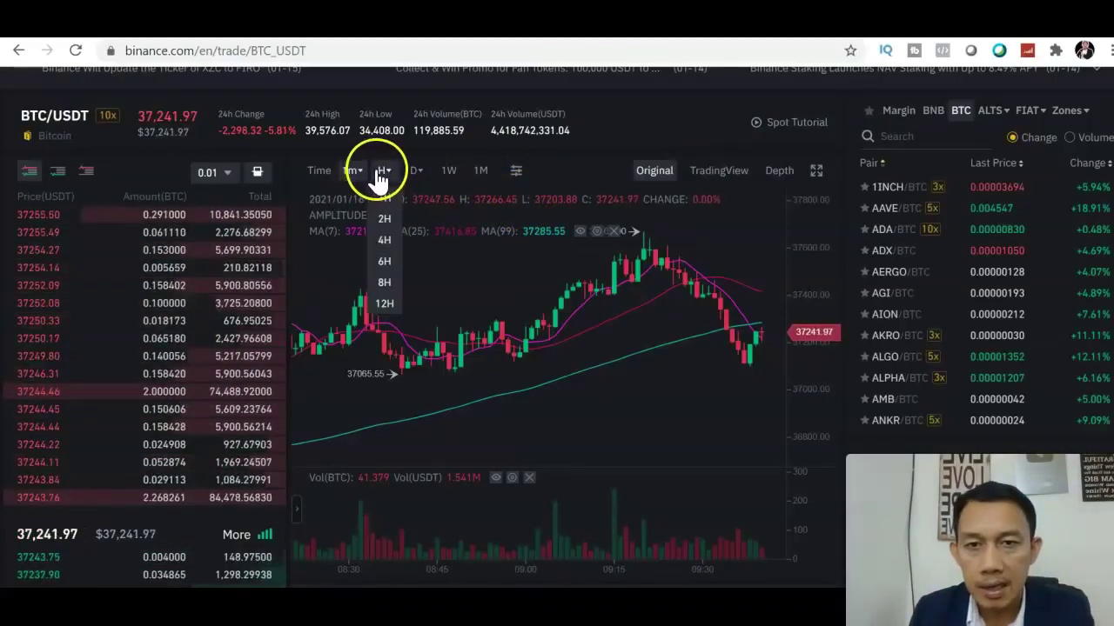
left_click(387, 201)
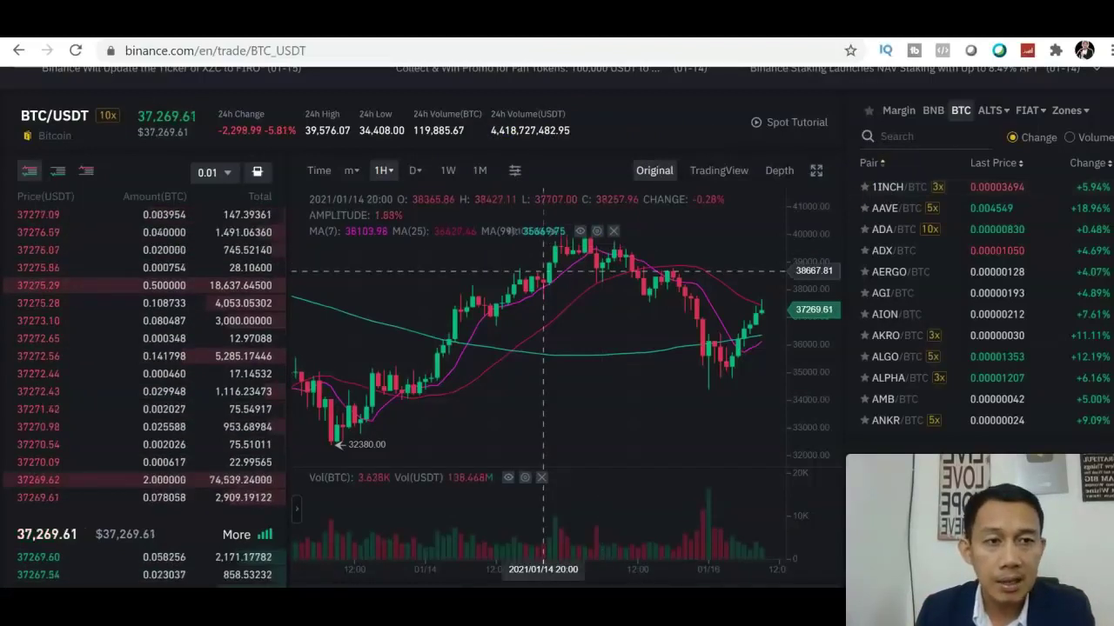
scroll(557, 328, "down", 2)
scroll(865, 232, "up", 2)
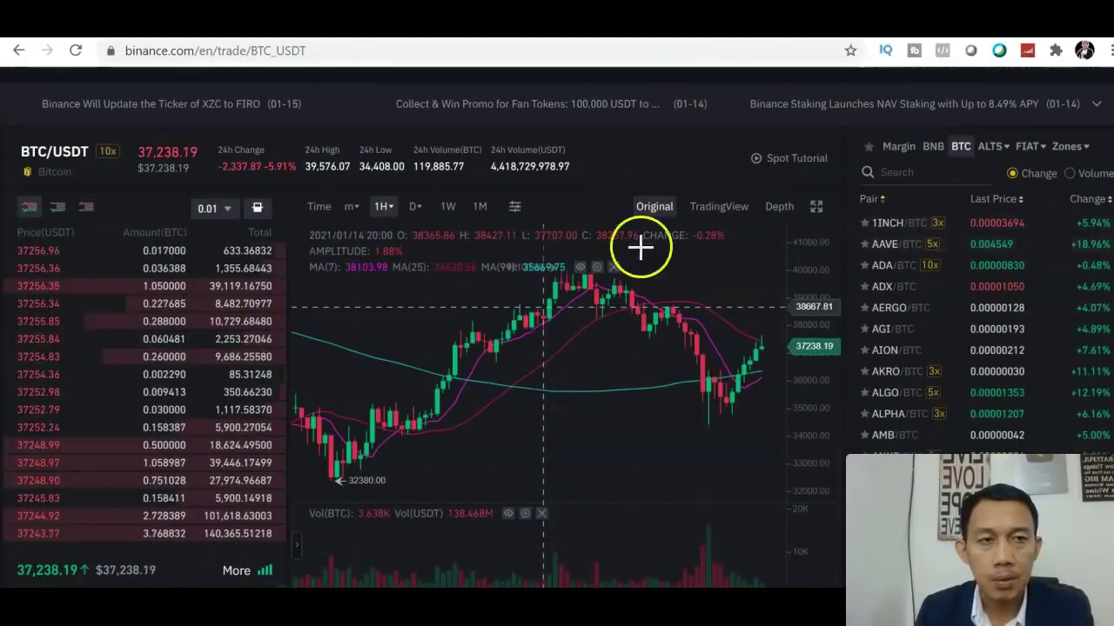
- Replace the MA lines with EMA lines and hide the volume sub-chart
left_click(514, 209)
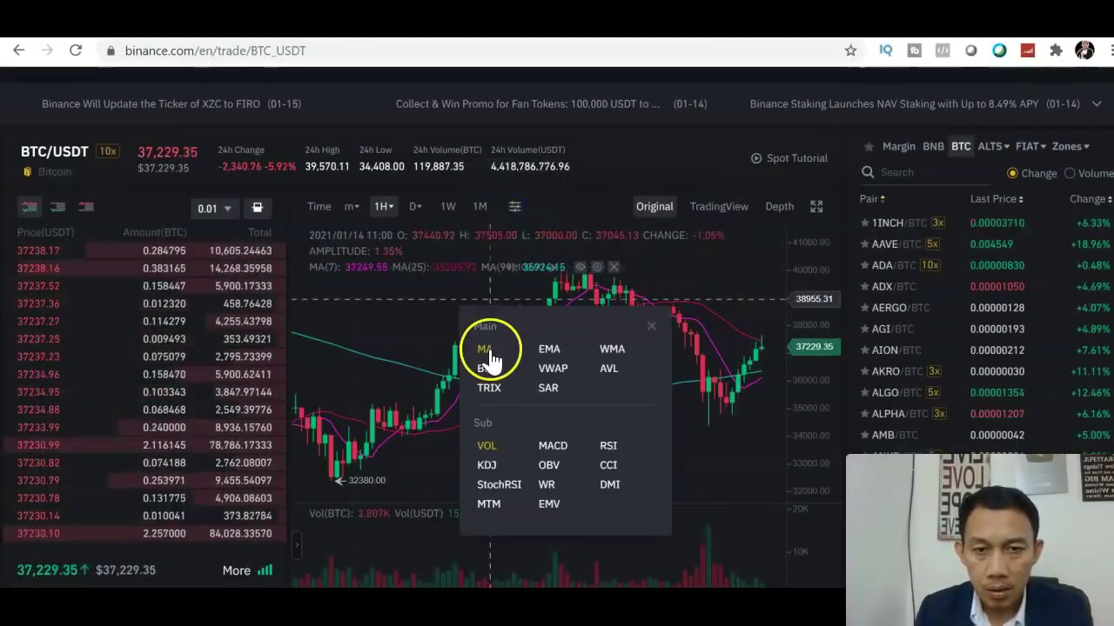
left_click(550, 352)
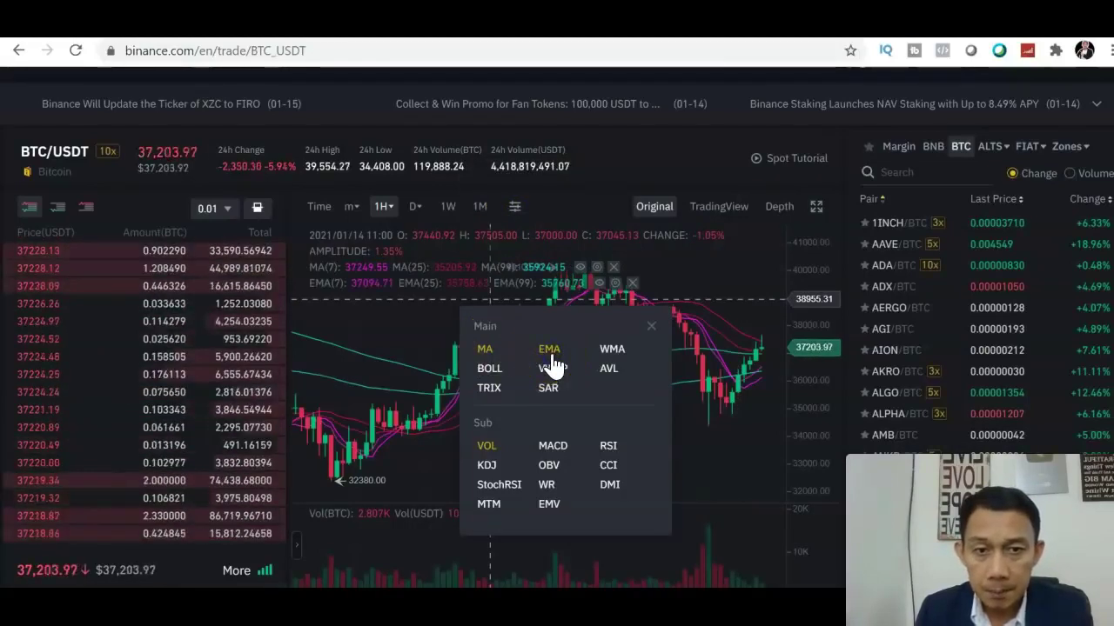
left_click(485, 356)
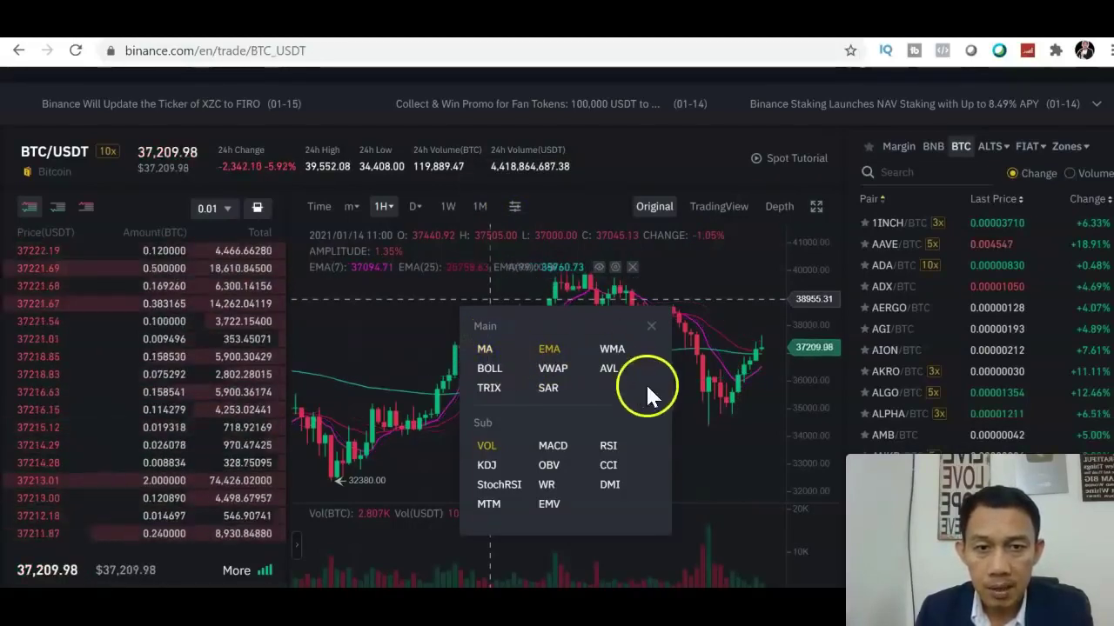
left_click(485, 348)
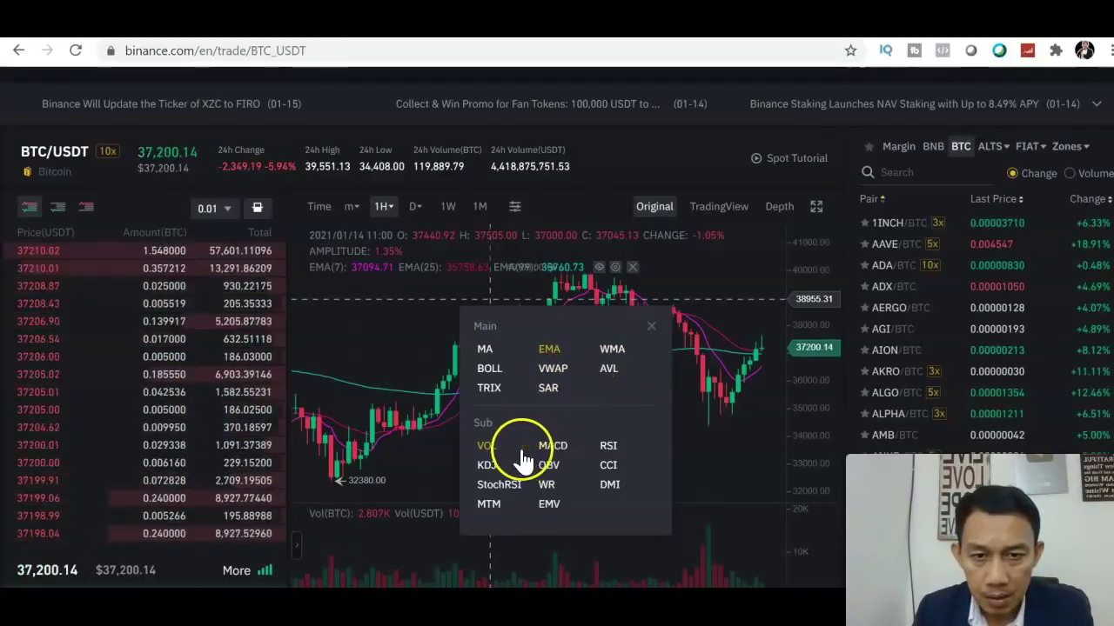
left_click(489, 447)
- Add the MACD and StochRSI sub-charts and close the indicator list
left_click(553, 448)
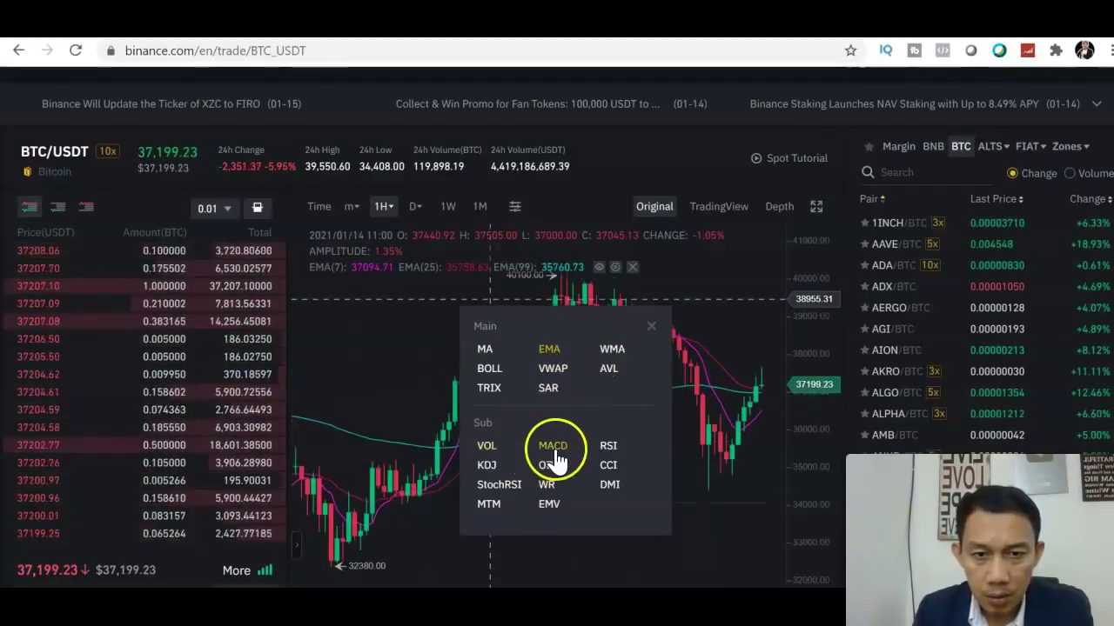
left_click(506, 491)
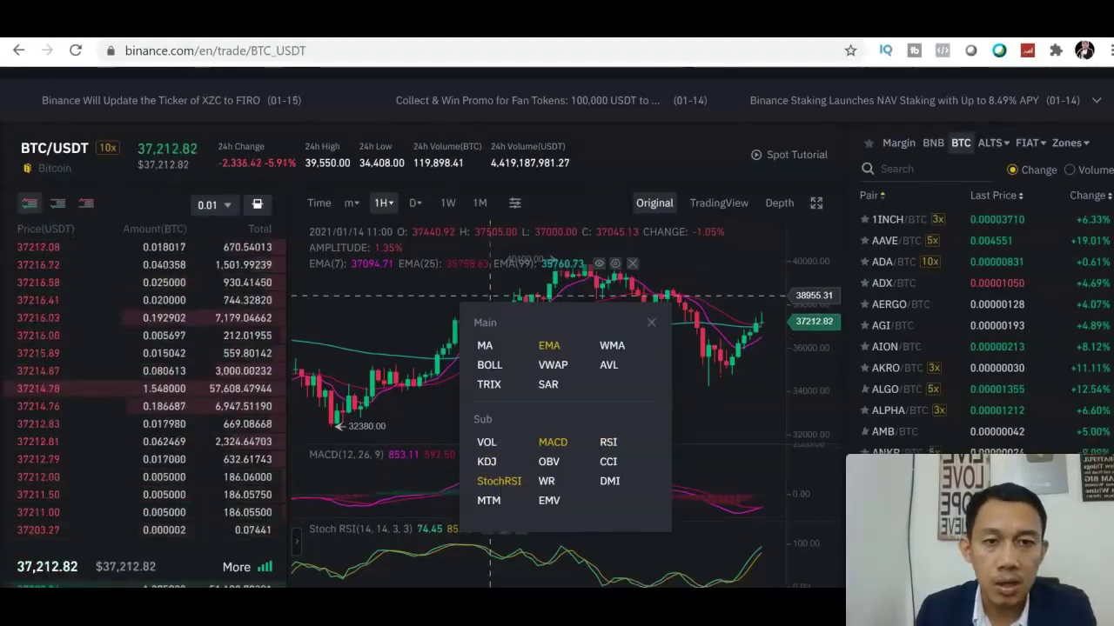
scroll(557, 327, "down", 3)
scroll(749, 244, "up", 2)
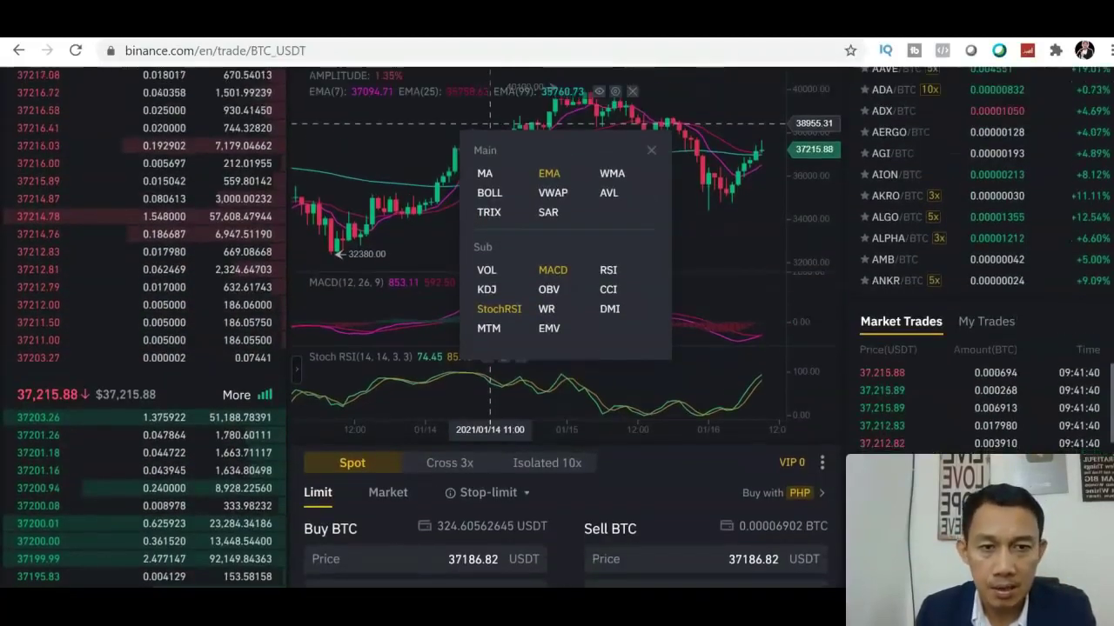
left_click(651, 193)
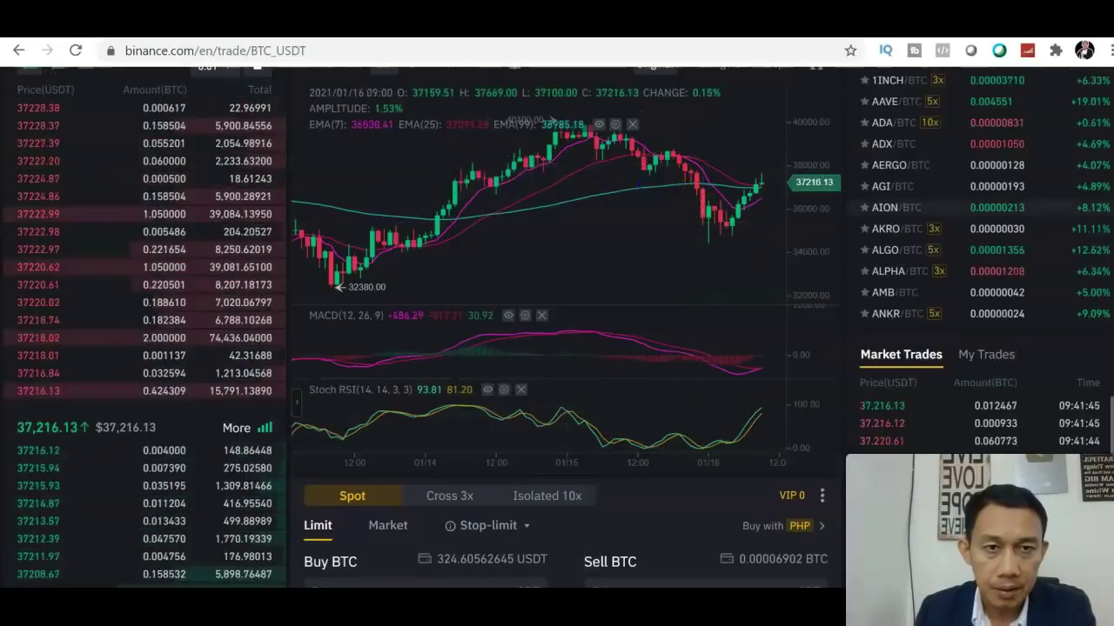
scroll(1000, 194, "up", 1)
scroll(1000, 193, "up", 1)
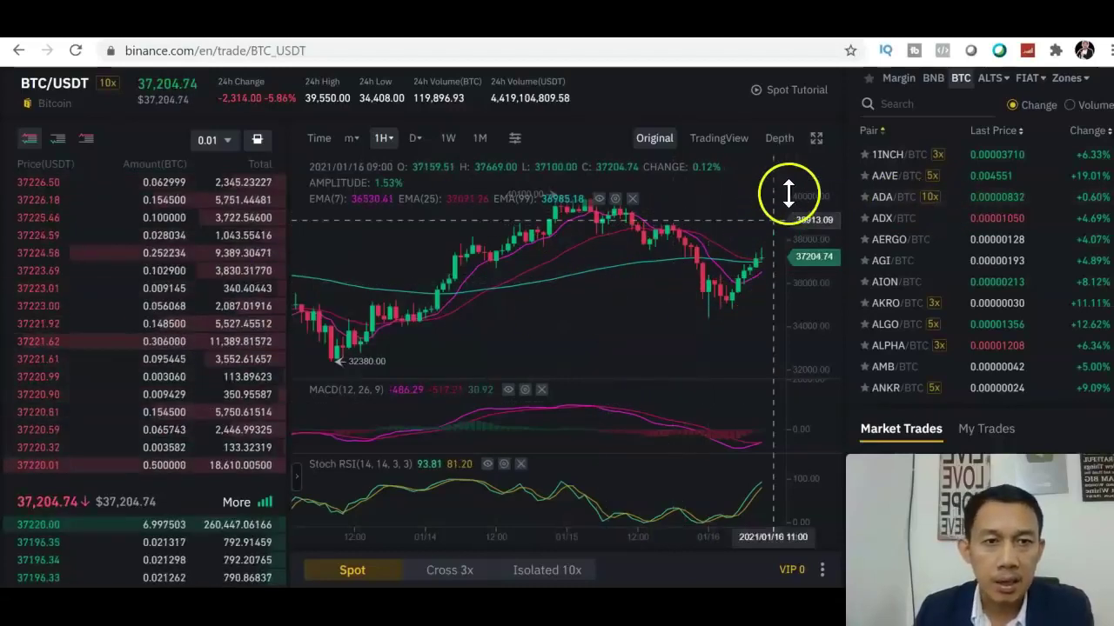
left_click(816, 140)
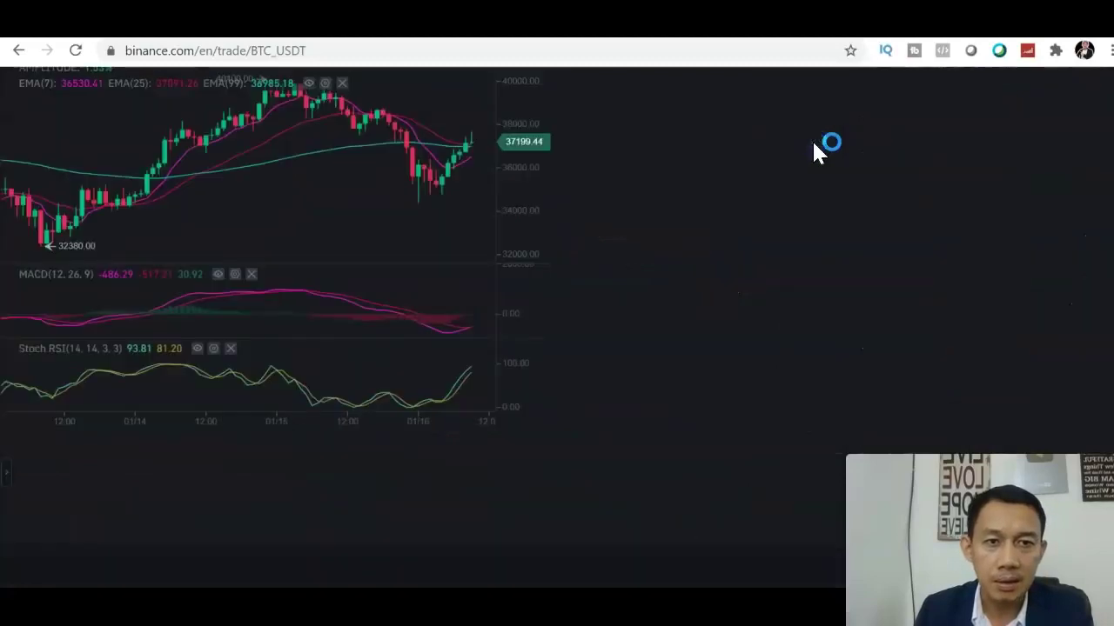
left_click(1098, 223)
scroll(556, 324, "up", 1)
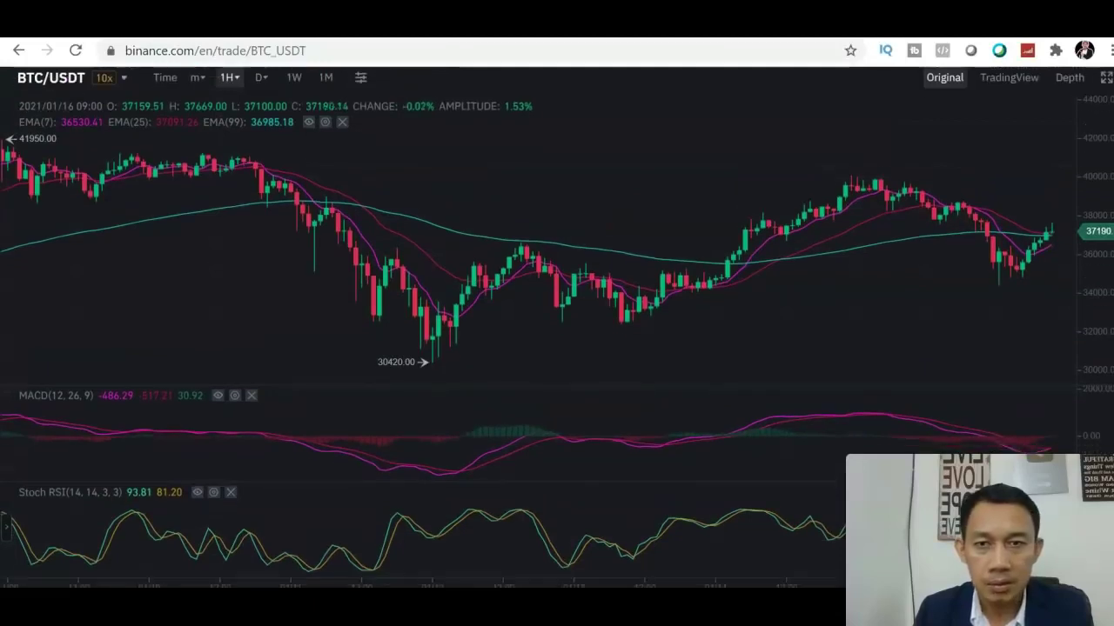
scroll(557, 327, "down", 1)
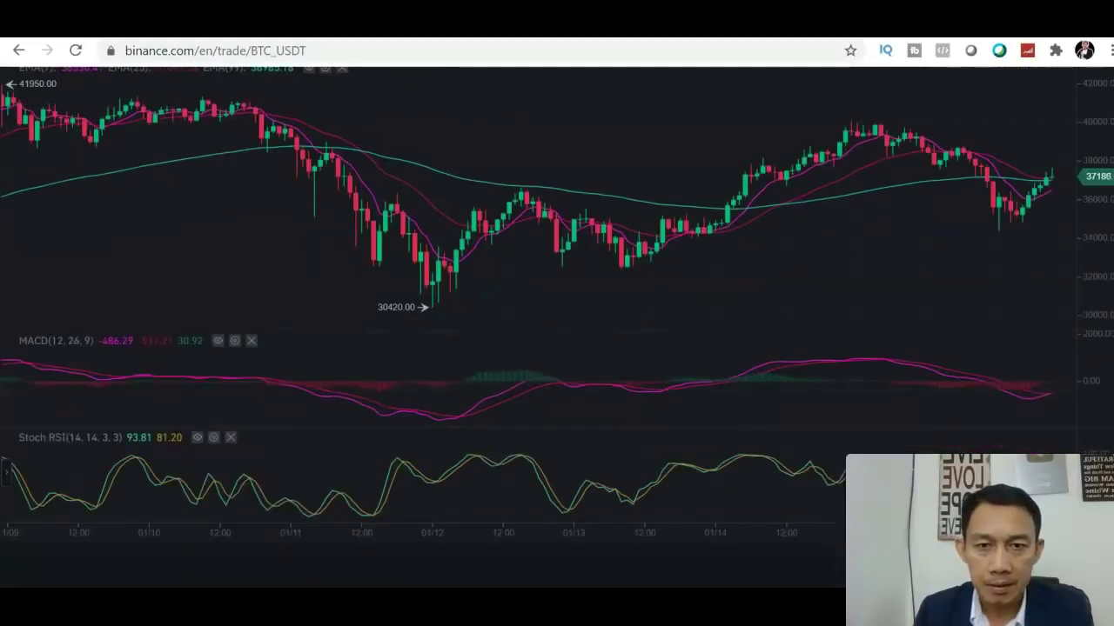
left_click_drag(932, 252, 931, 261)
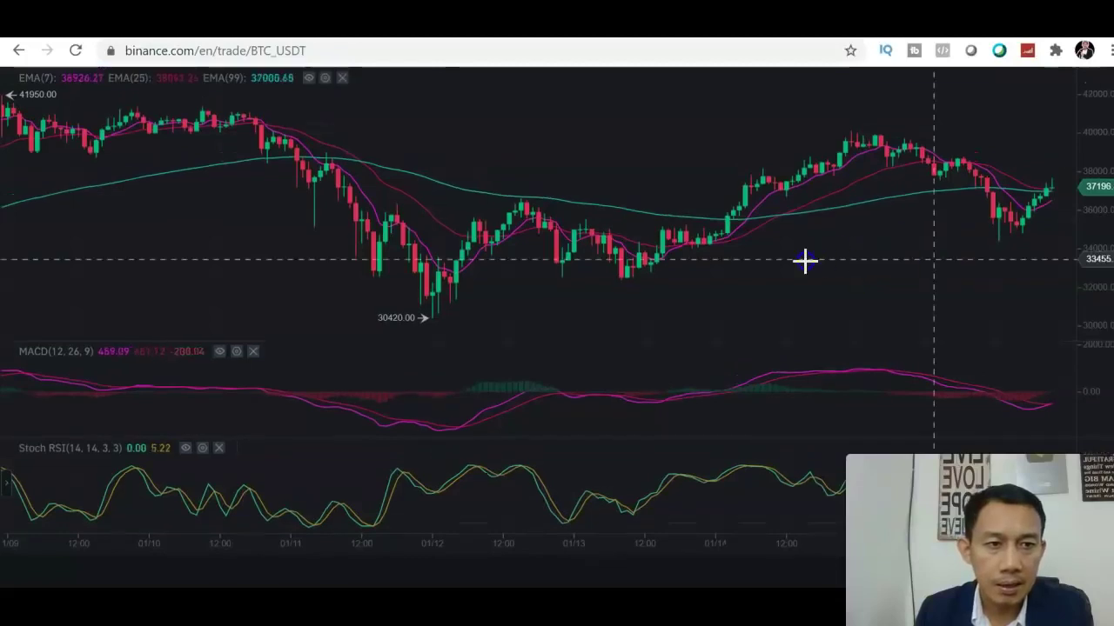
scroll(761, 259, "right", 5)
left_click_drag(761, 258, 759, 258)
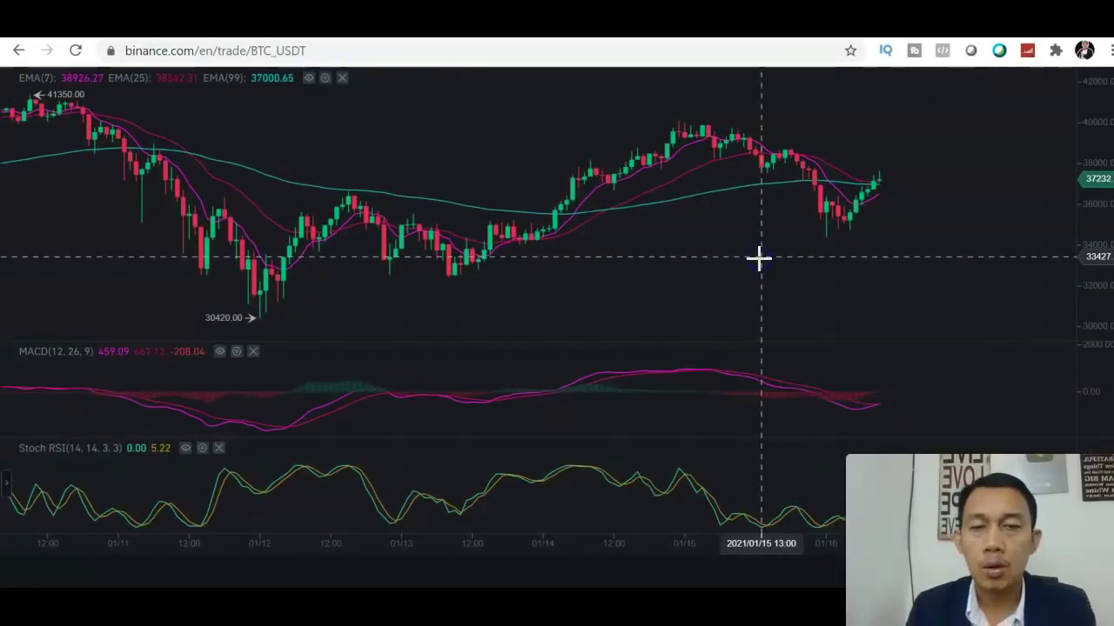
left_click(654, 189)
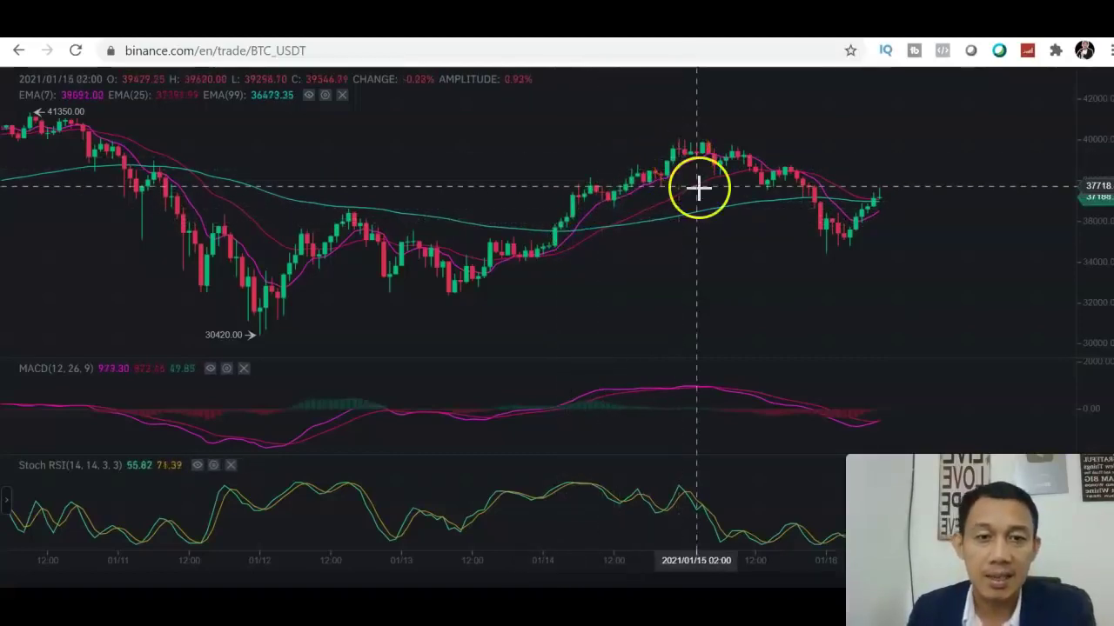
left_click(621, 244)
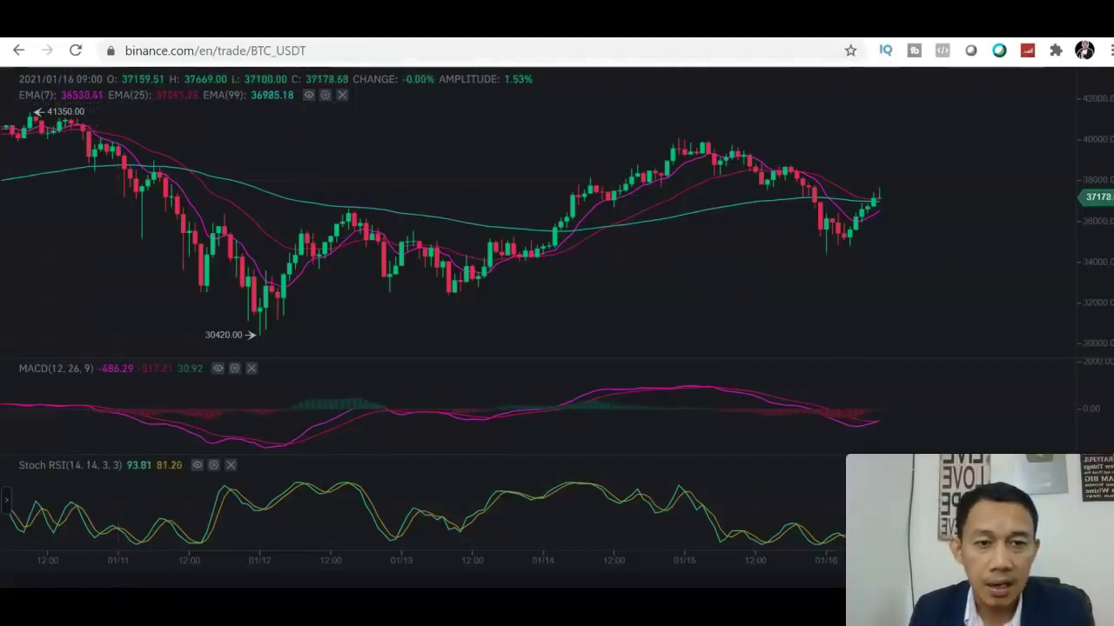
scroll(557, 316, "down", 1)
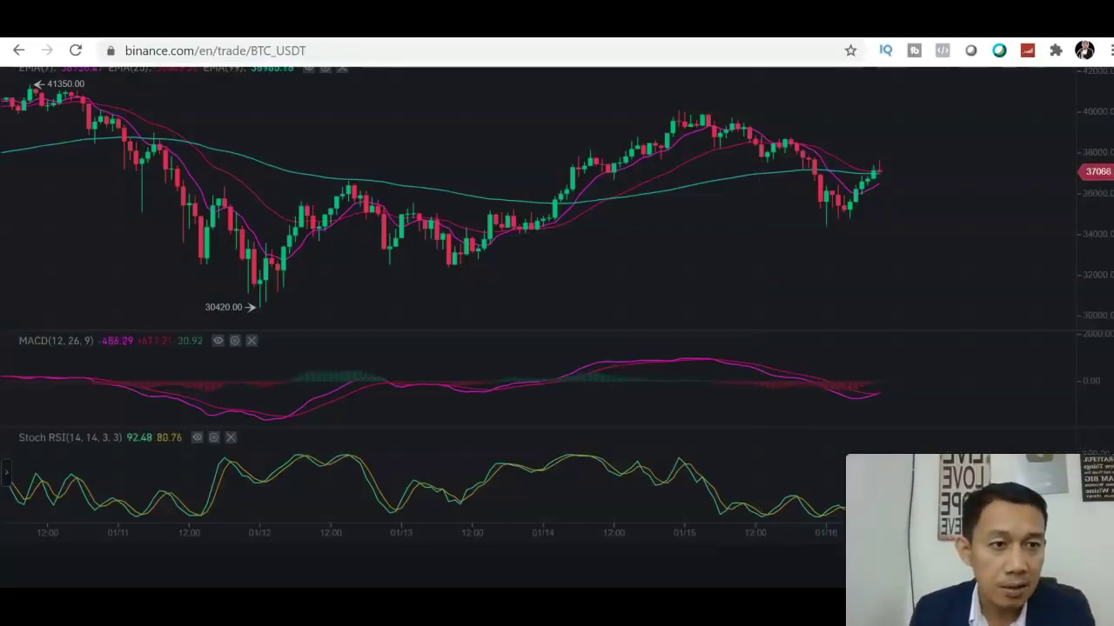
scroll(435, 261, "up", 1)
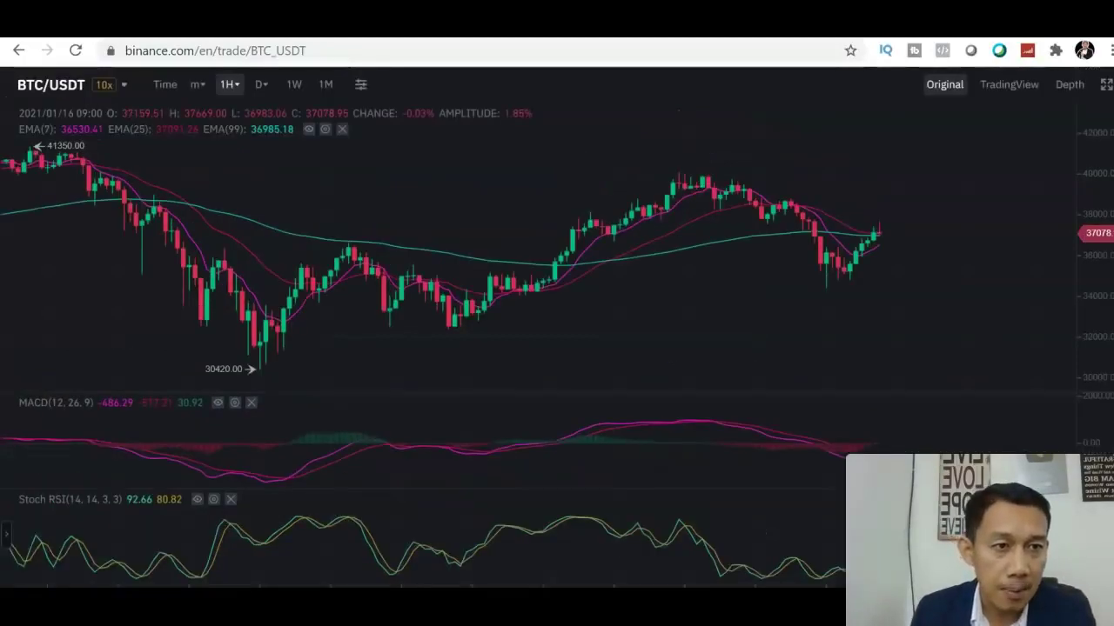
- Exit the full-screen chart and scroll down to the Spot order form
left_click(1105, 86)
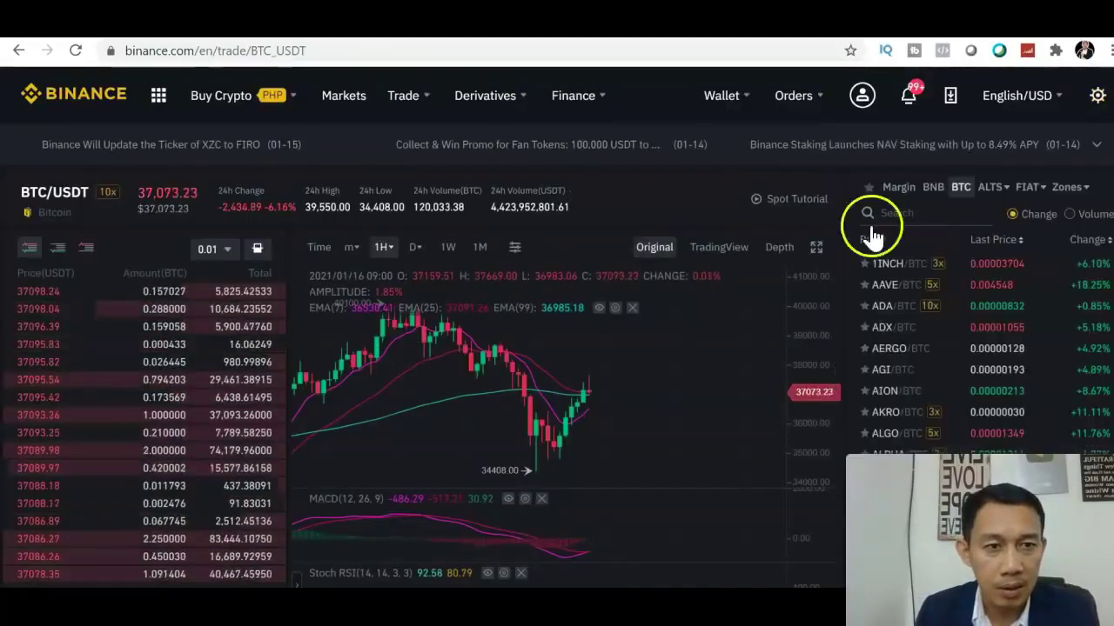
scroll(557, 348, "down", 4)
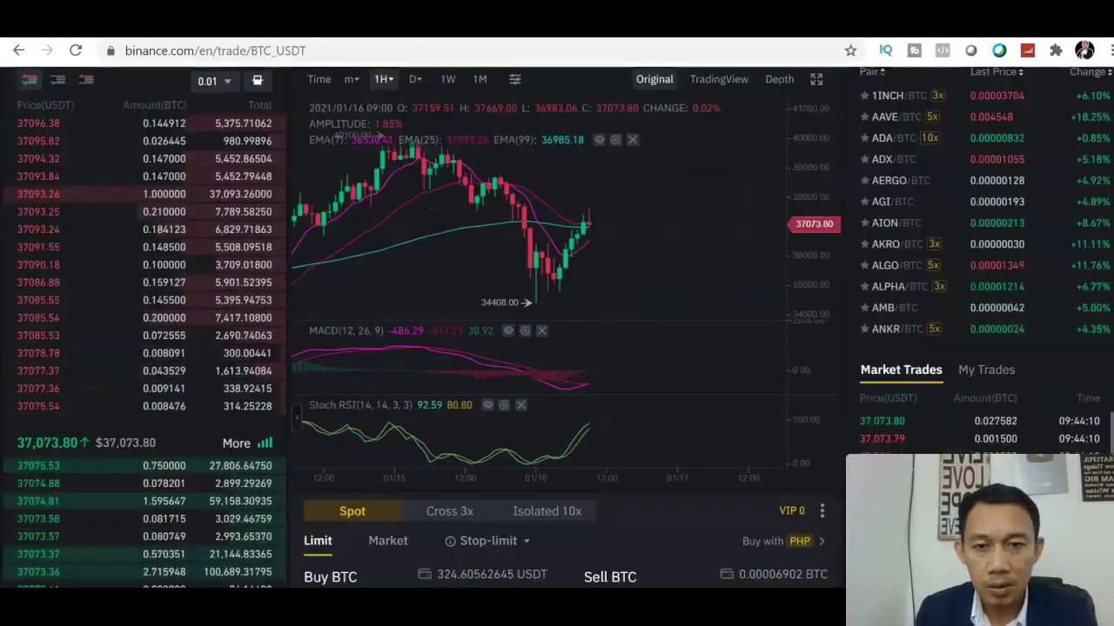
scroll(609, 422, "down", 1)
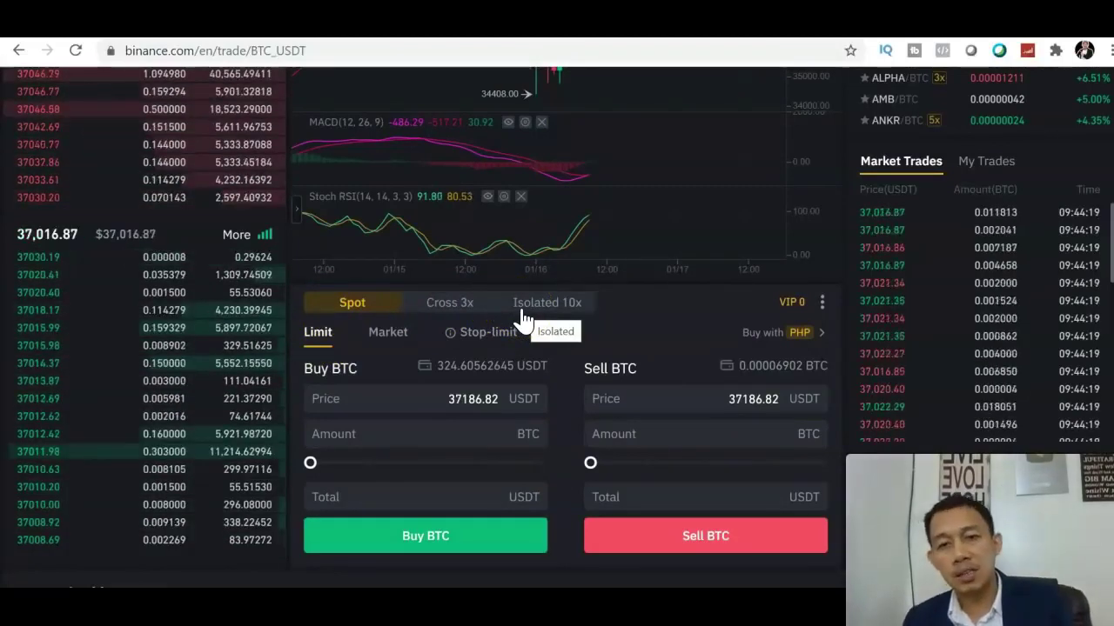
- Focus the Buy Price field showing 37,186.82 USDT, with 324.6 USDT available
left_click(400, 426)
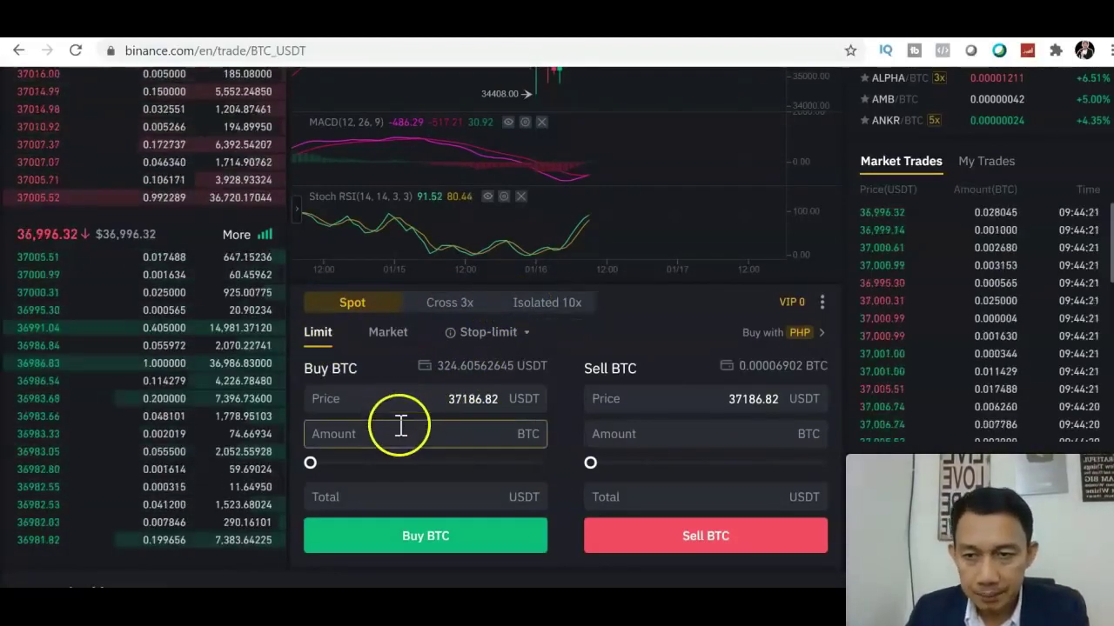
left_click(394, 400)
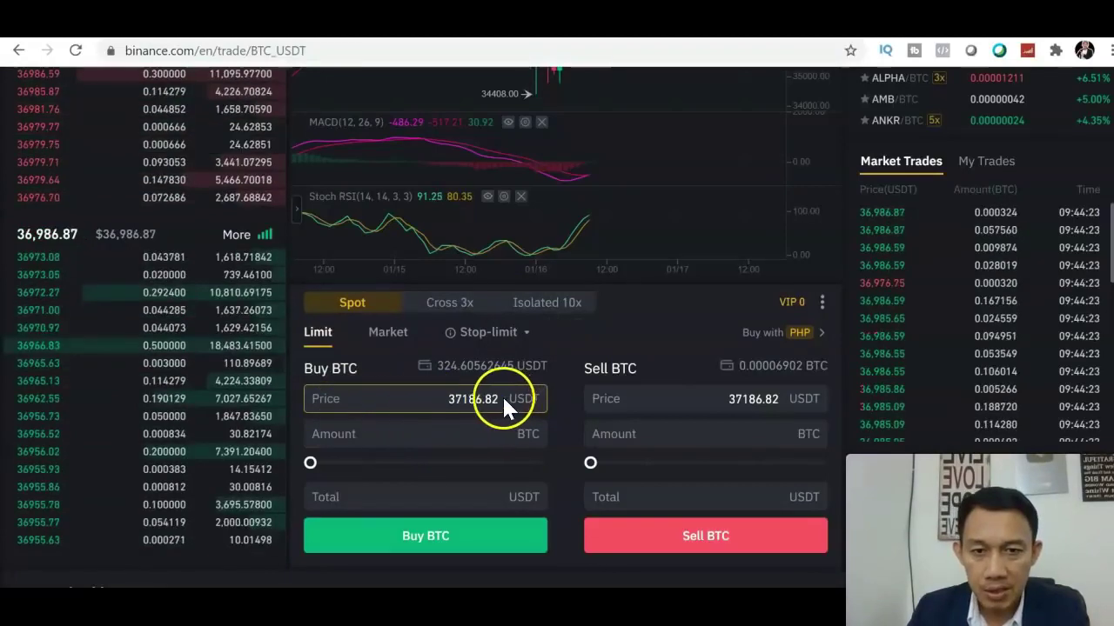
mouse_move(501, 400)
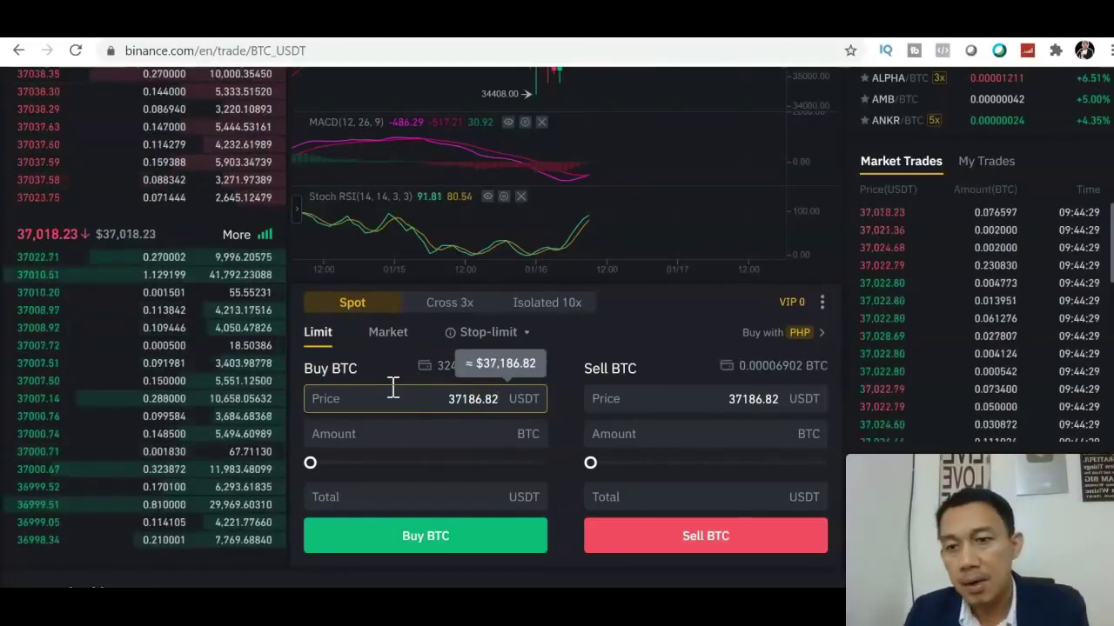
mouse_move(75, 423)
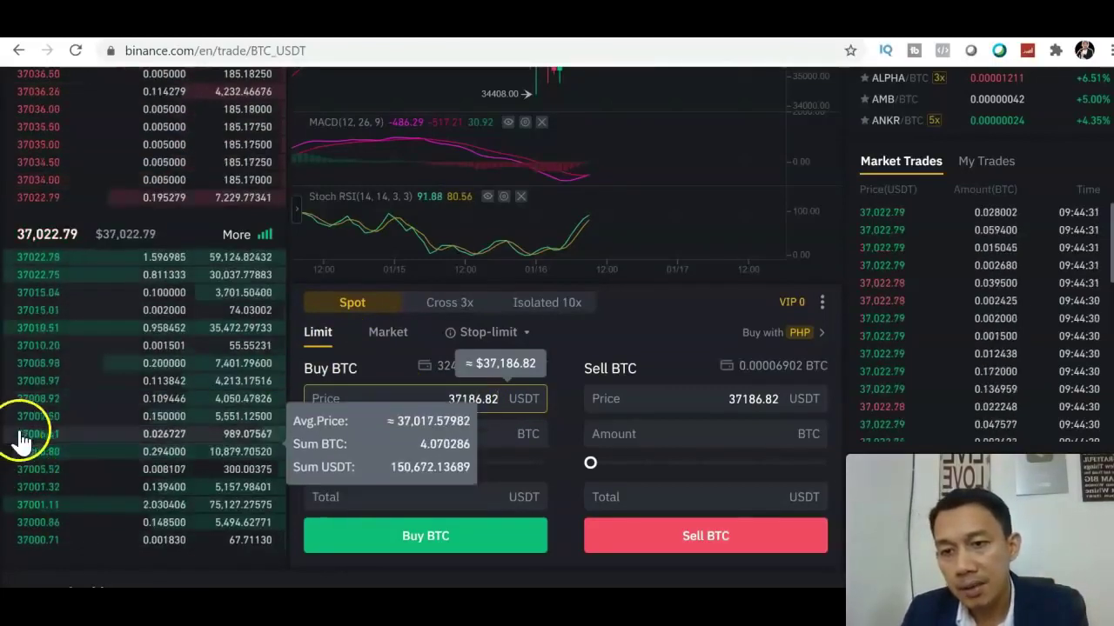
mouse_move(44, 541)
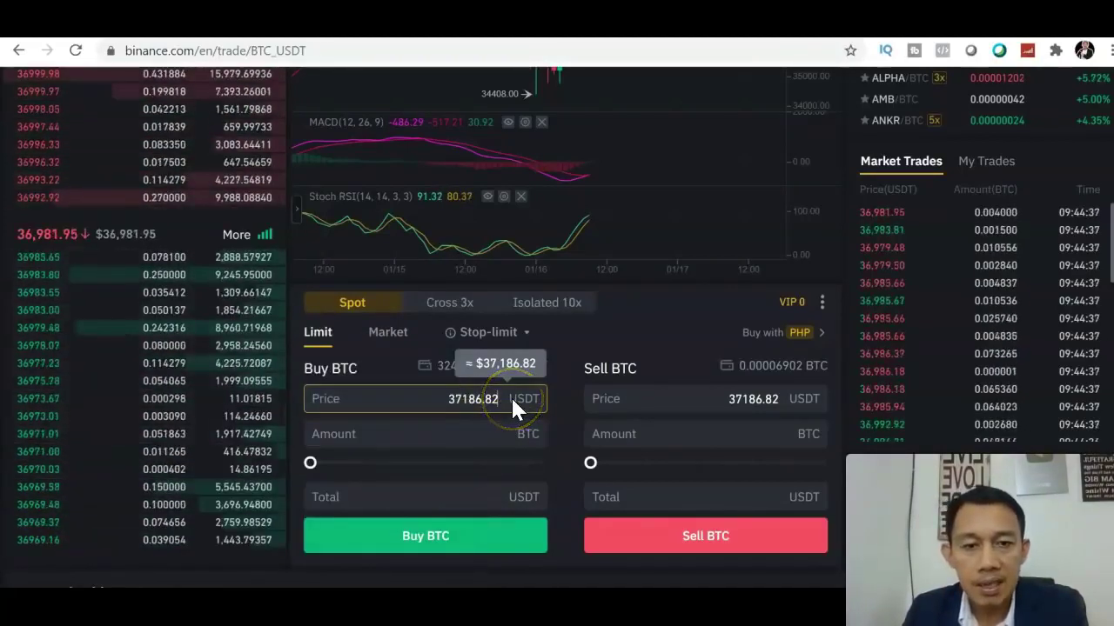
- Place a 35000 USDT limit buy for 0.009274 BTC using the full 324.59 USDT balance
key("BackSpace")
key("BackSpace")
key("BackSpace")
key("BackSpace")
key("BackSpace")
key("BackSpace")
key("BackSpace")
type("5")
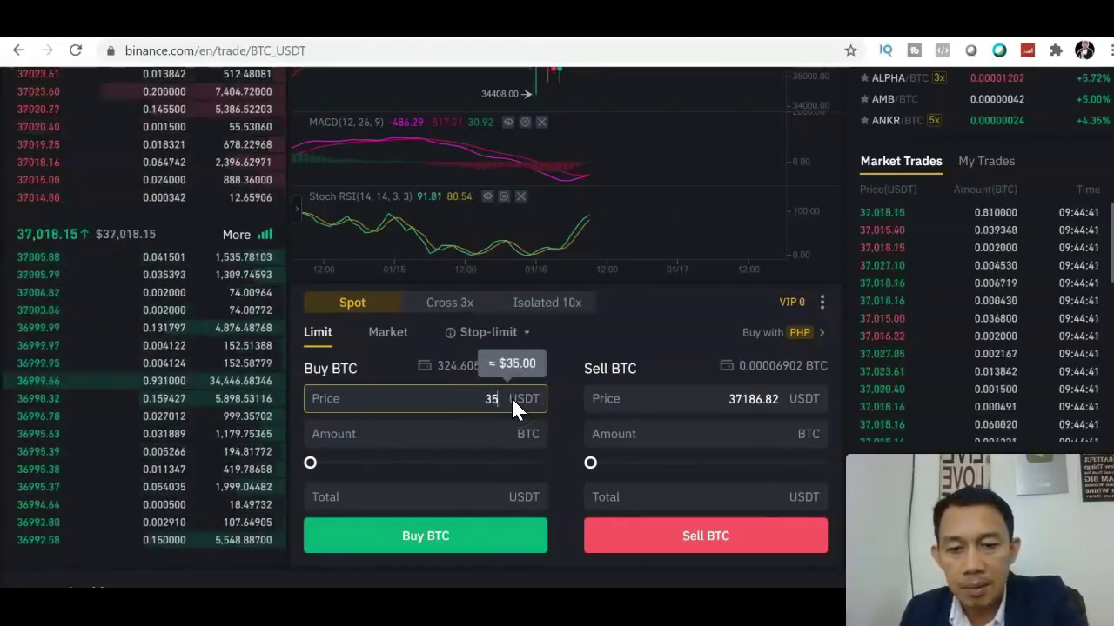
type("000")
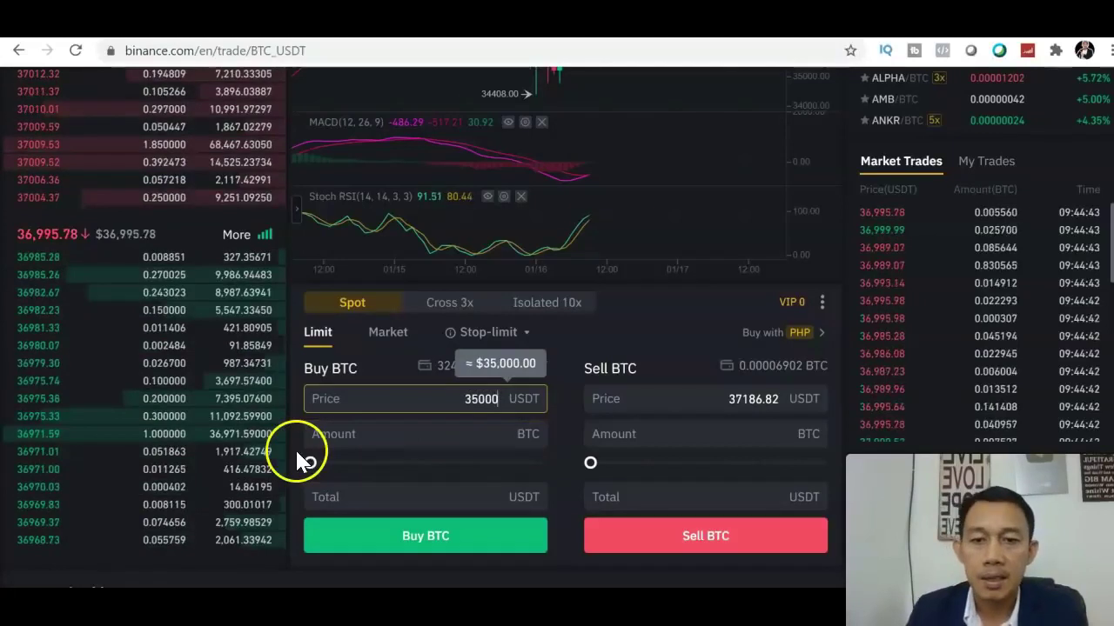
left_click_drag(304, 460, 562, 486)
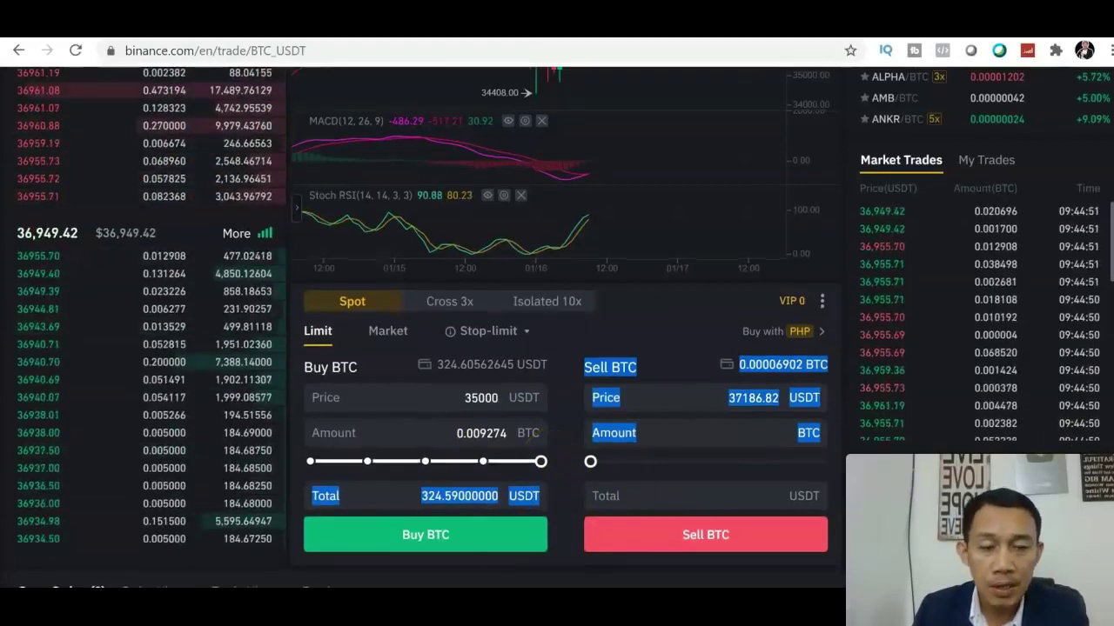
scroll(627, 522, "down", 1)
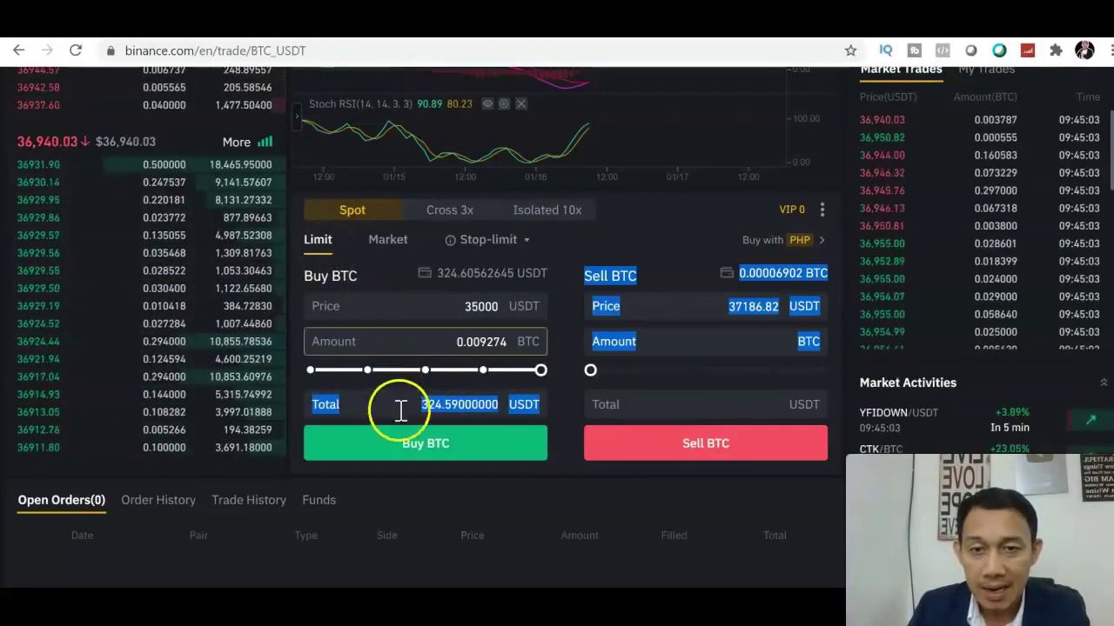
left_click(404, 448)
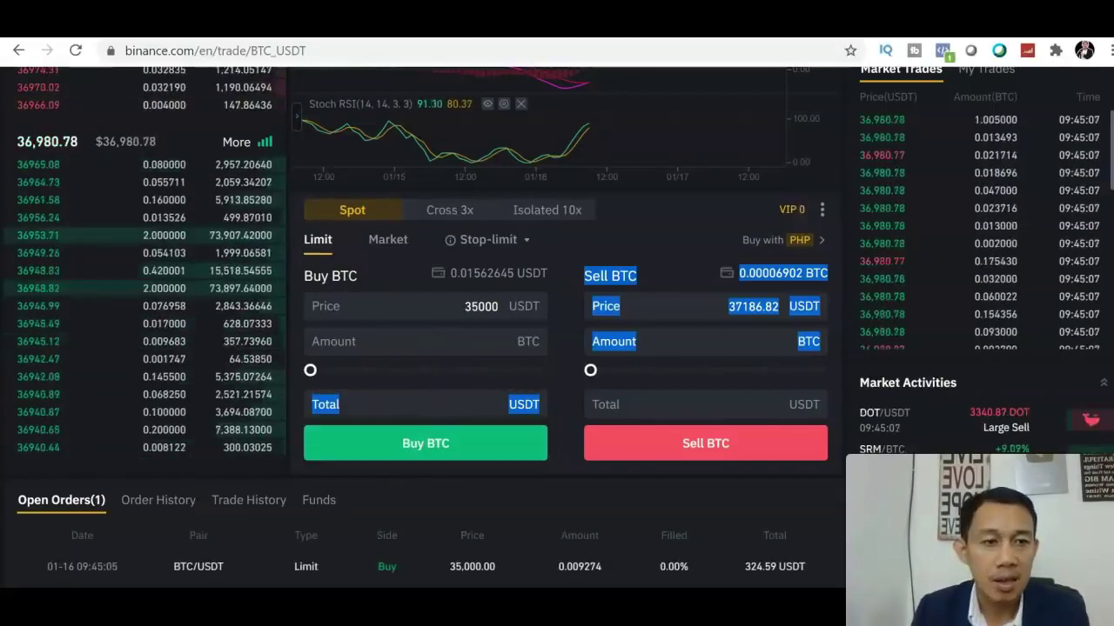
- Cancel the open 0.009274 BTC limit buy, restoring 324.60562645 USDT available
scroll(557, 320, "down", 2)
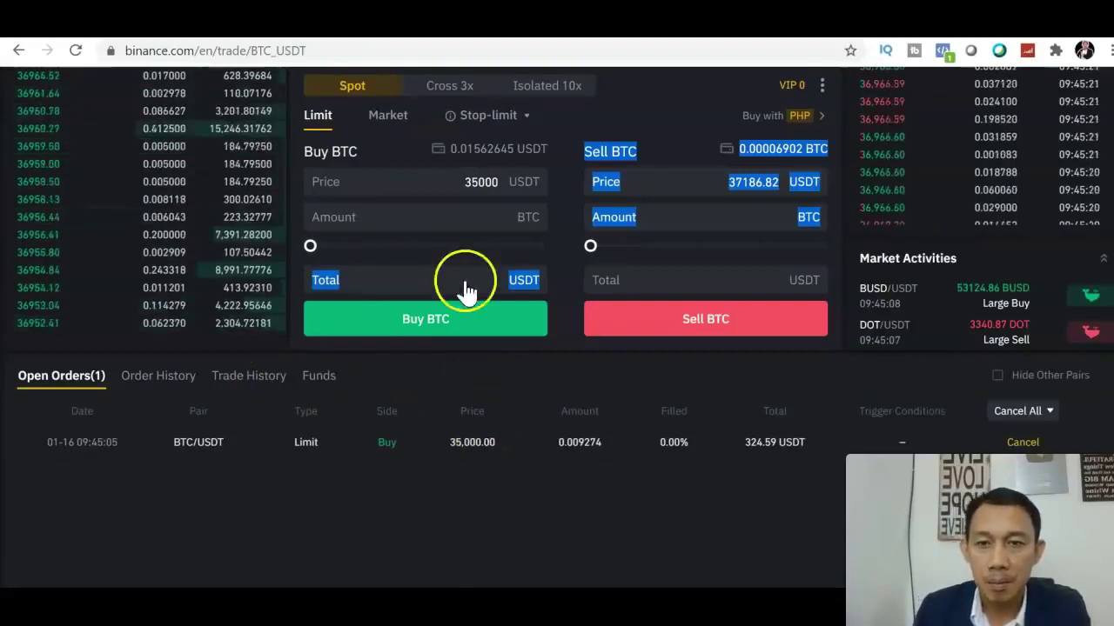
left_click(667, 112)
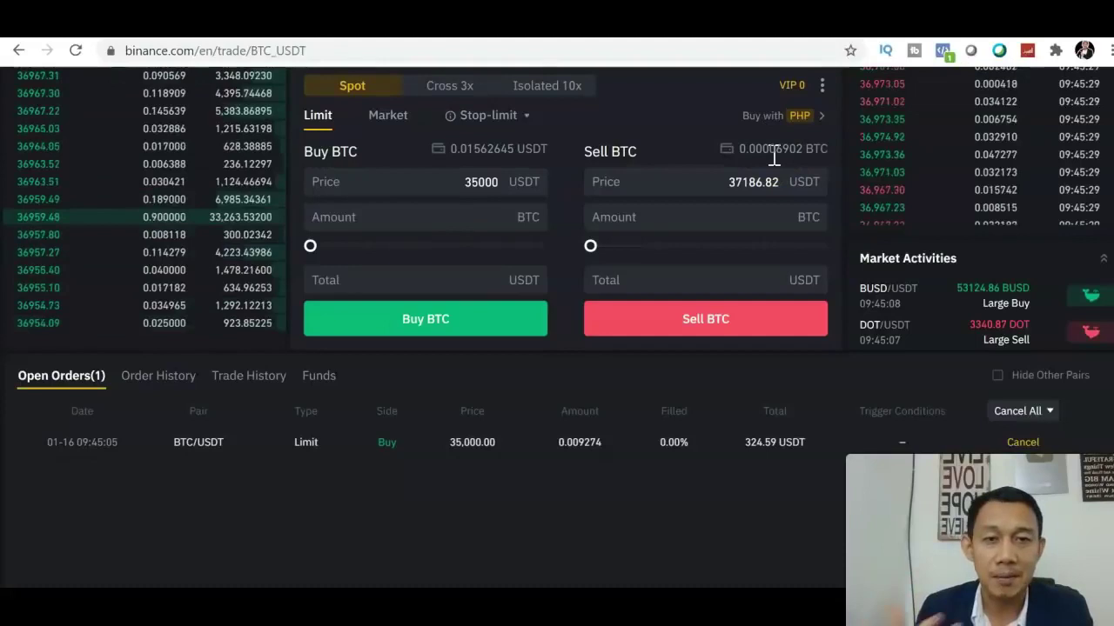
left_click(1024, 443)
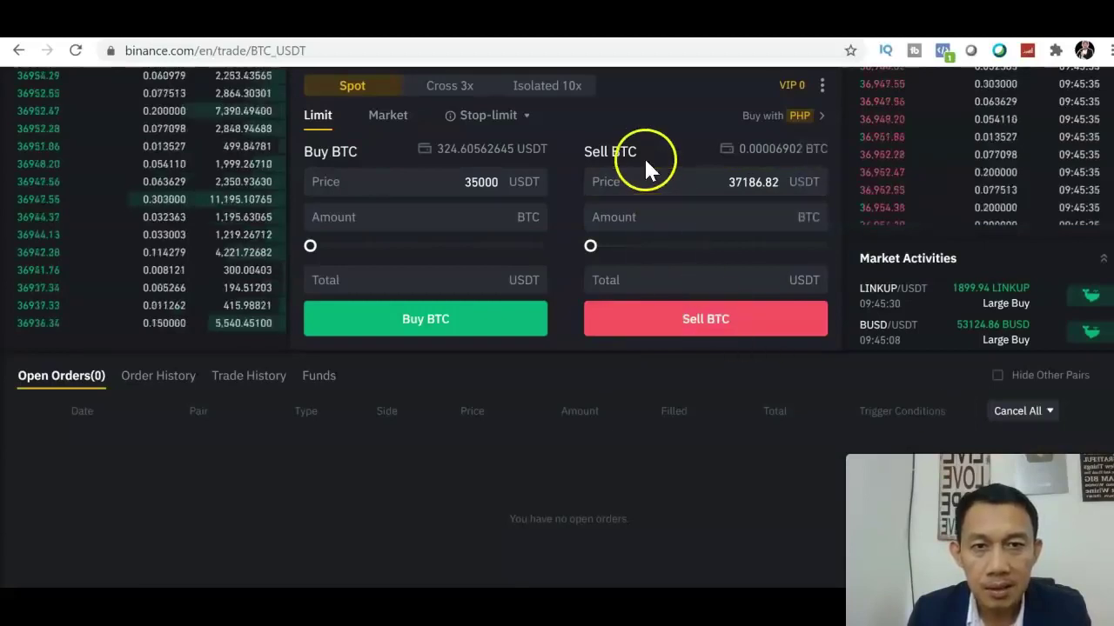
left_click(593, 182)
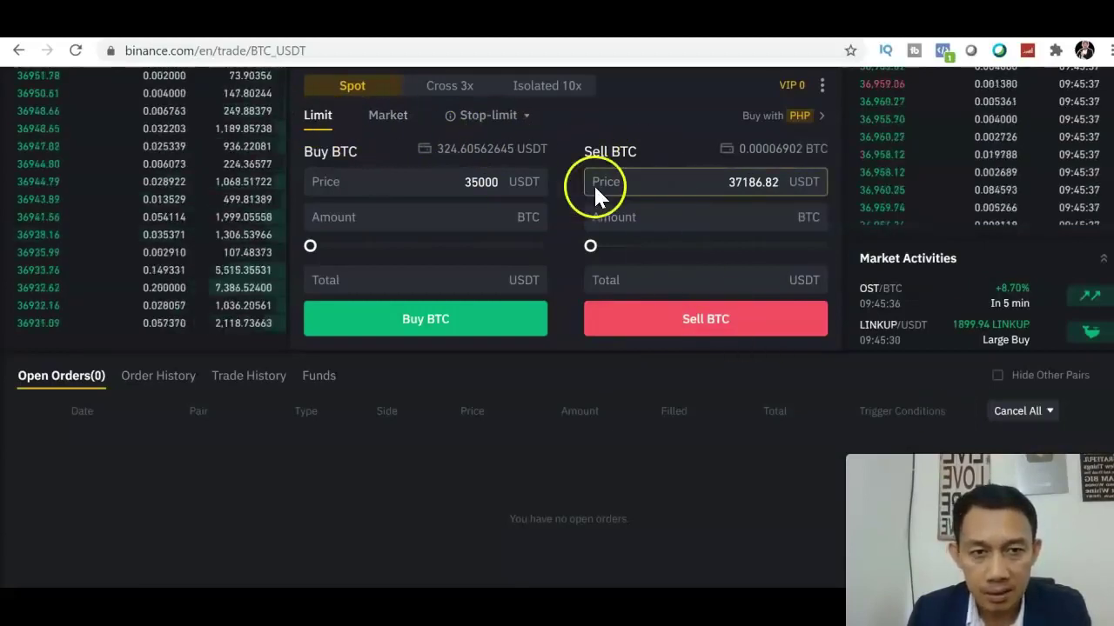
scroll(869, 202, "up", 5)
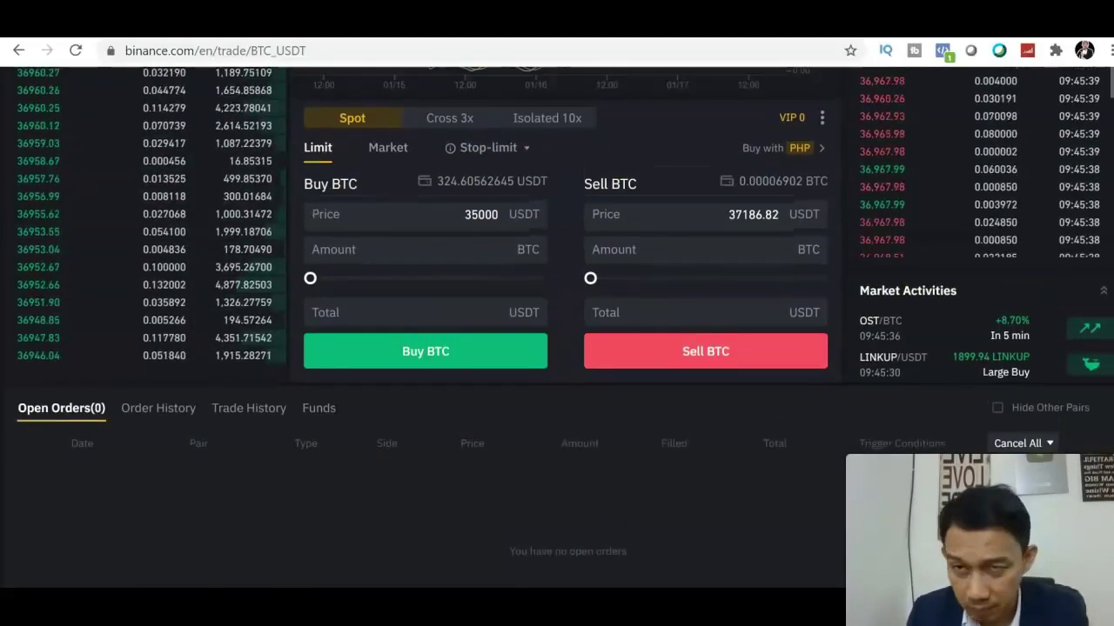
scroll(415, 348, "up", 1)
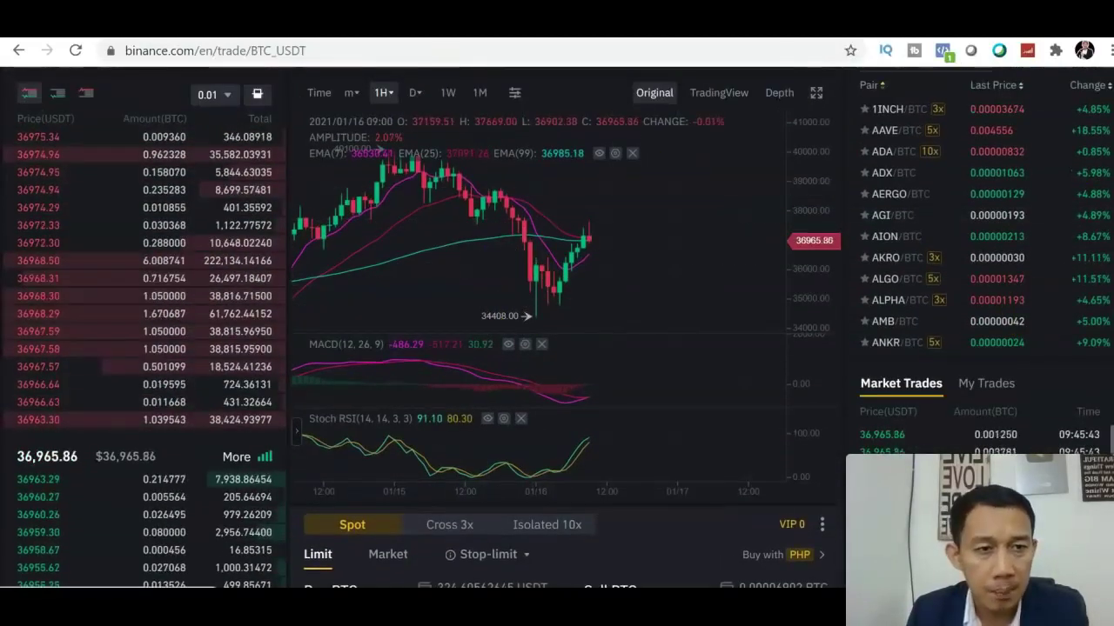
- Try a 38000 USDT limit sell of all 0.000069 BTC, rejected below the 10 USDT minimum
scroll(840, 416, "down", 4)
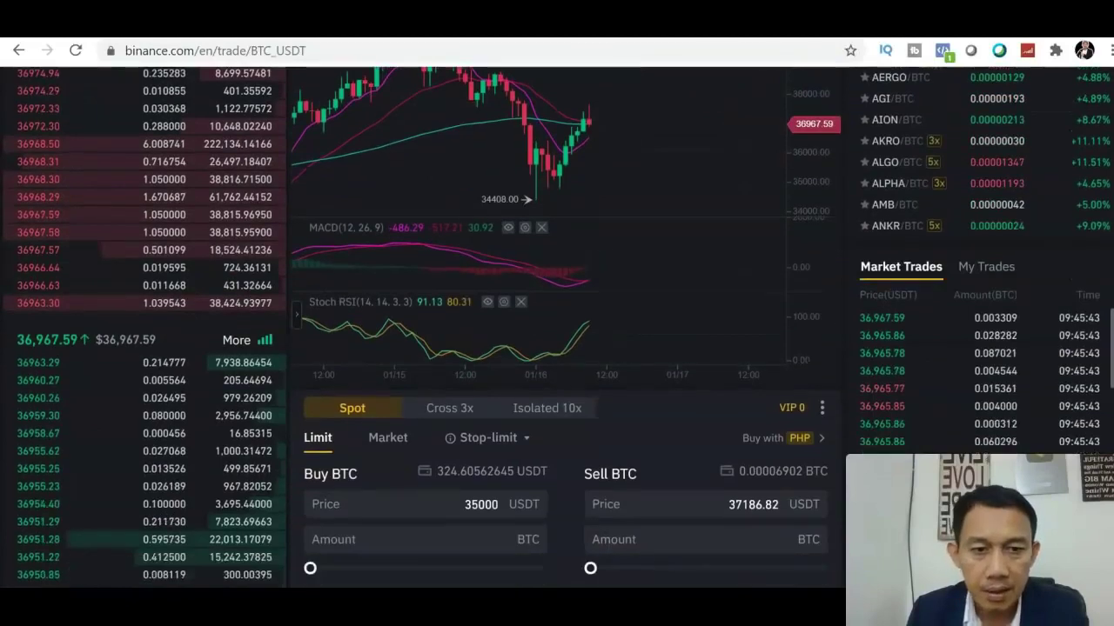
left_click(780, 426)
key("BackSpace")
key("BackSpace")
key("BackSpace")
key("BackSpace")
key("BackSpace")
key("BackSpace")
key("BackSpace")
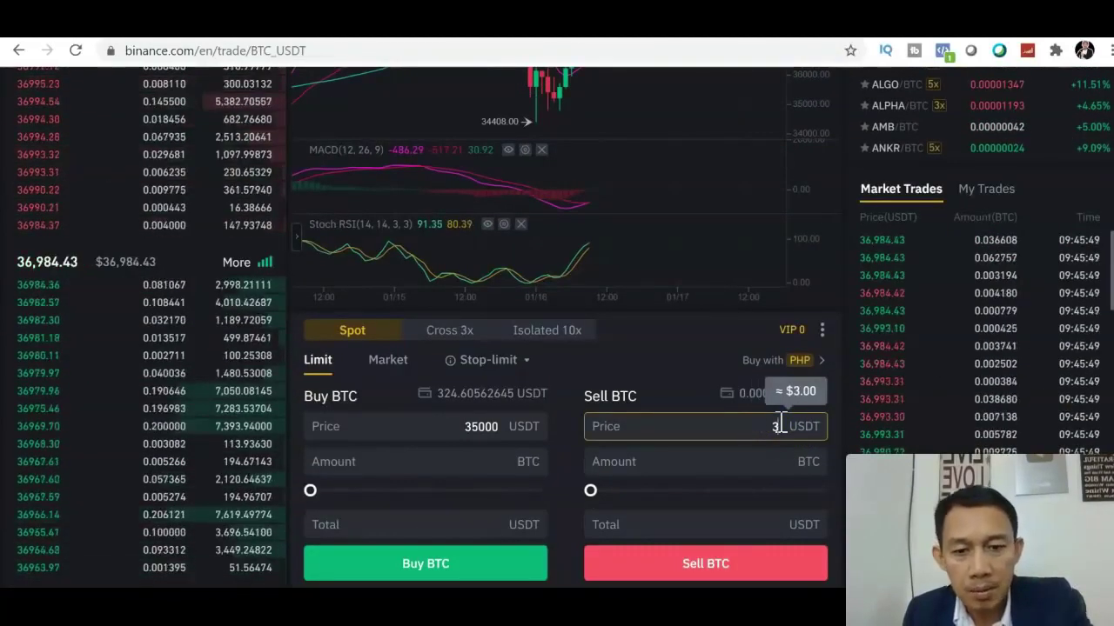
type("80")
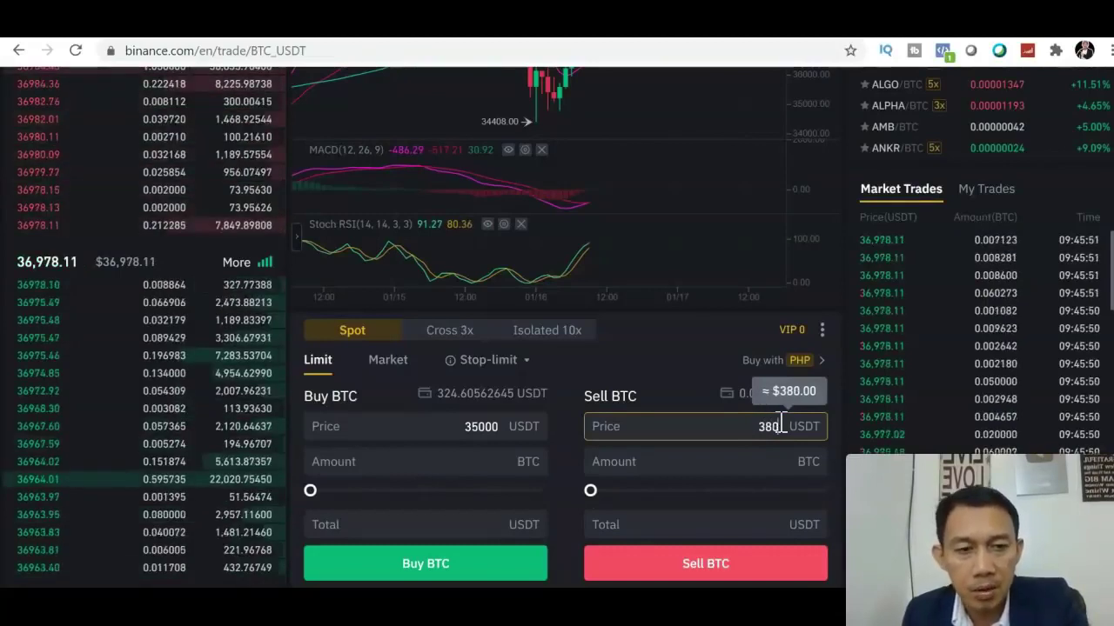
type("00")
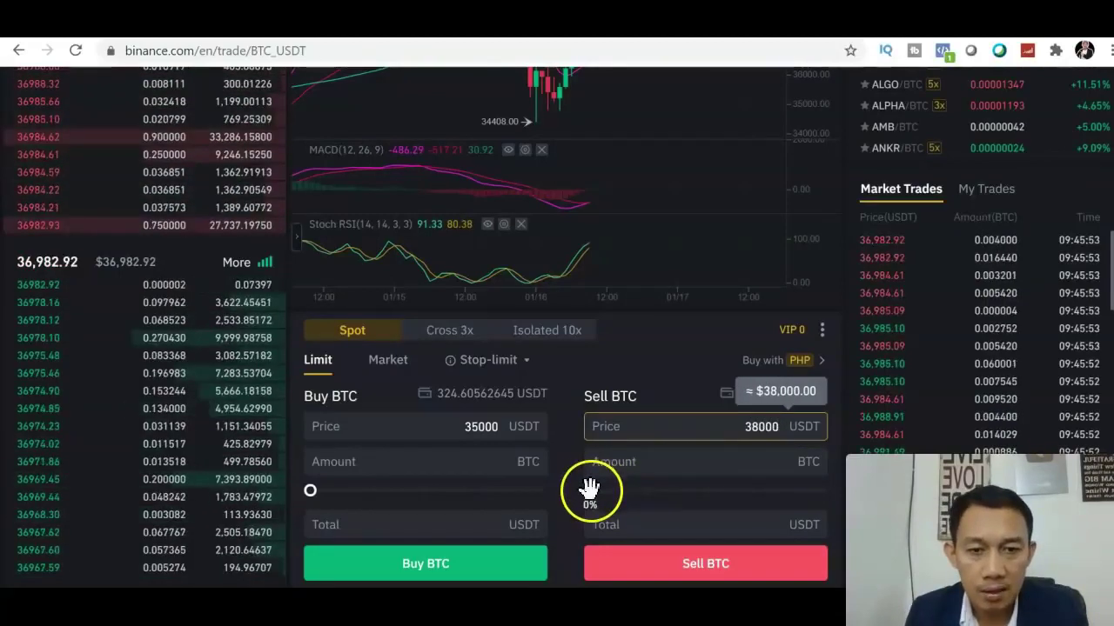
left_click(590, 490)
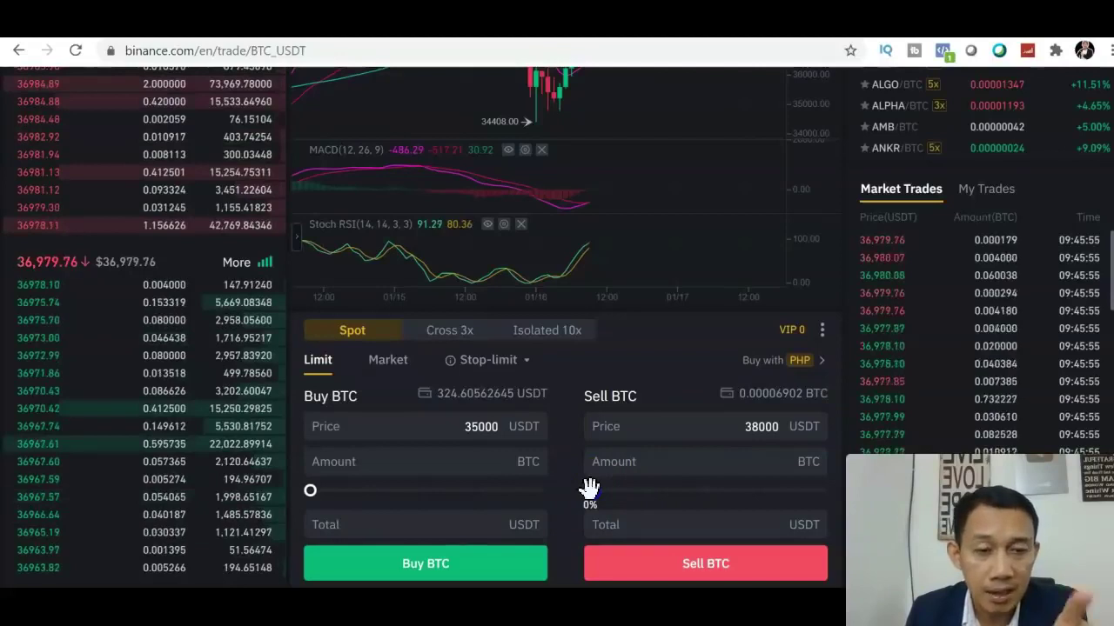
left_click_drag(799, 507, 842, 512)
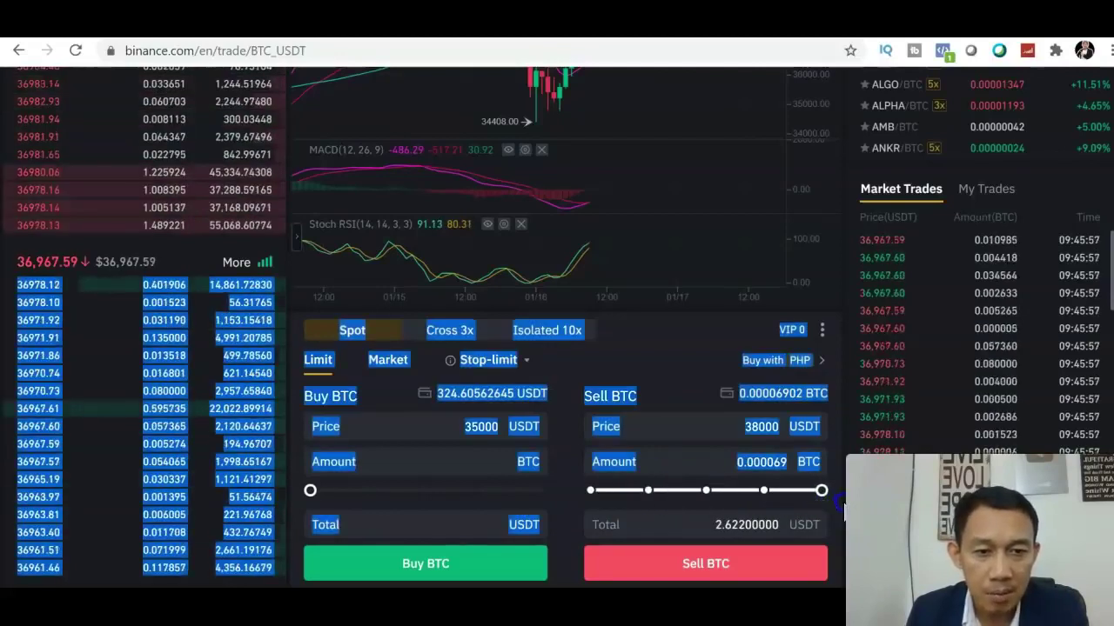
left_click(762, 563)
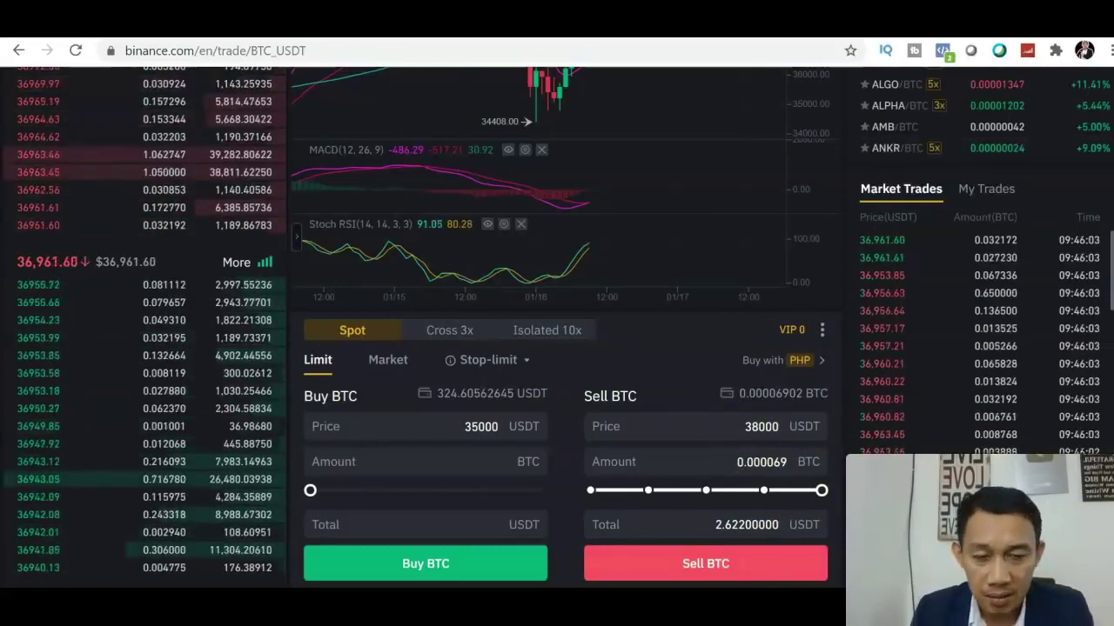
scroll(557, 348, "down", 2)
left_click(773, 248)
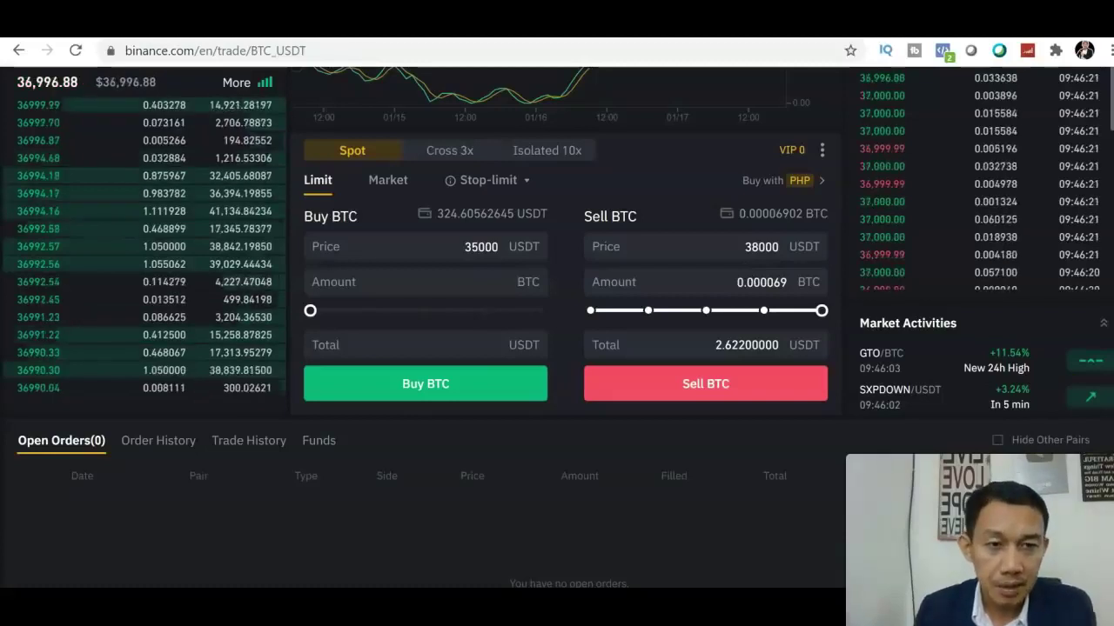
scroll(556, 331, "up", 5)
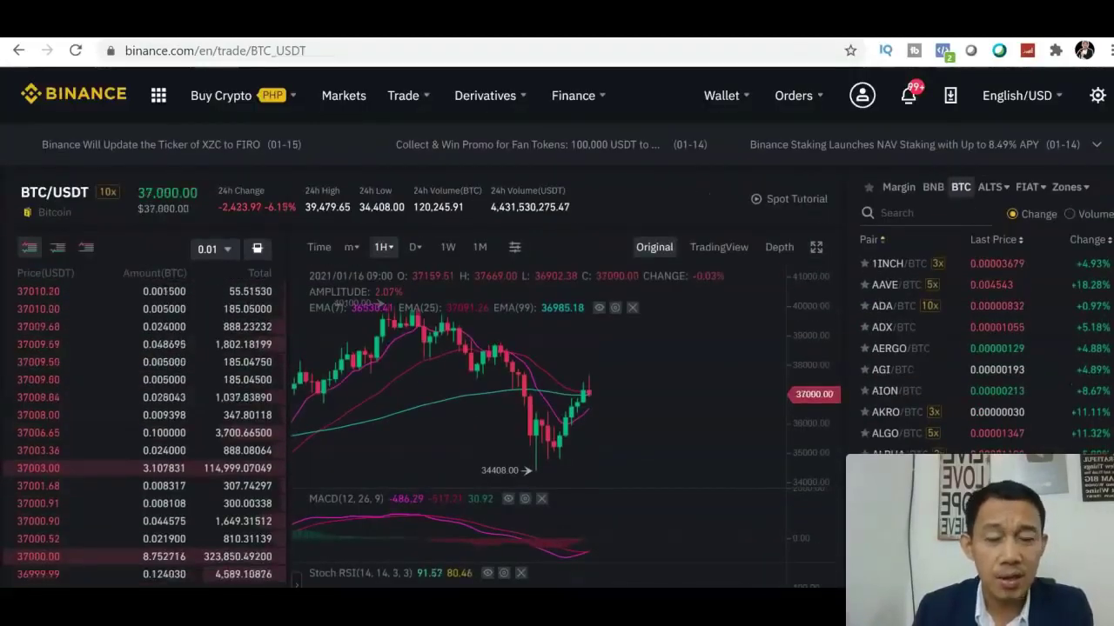
scroll(750, 360, "down", 1)
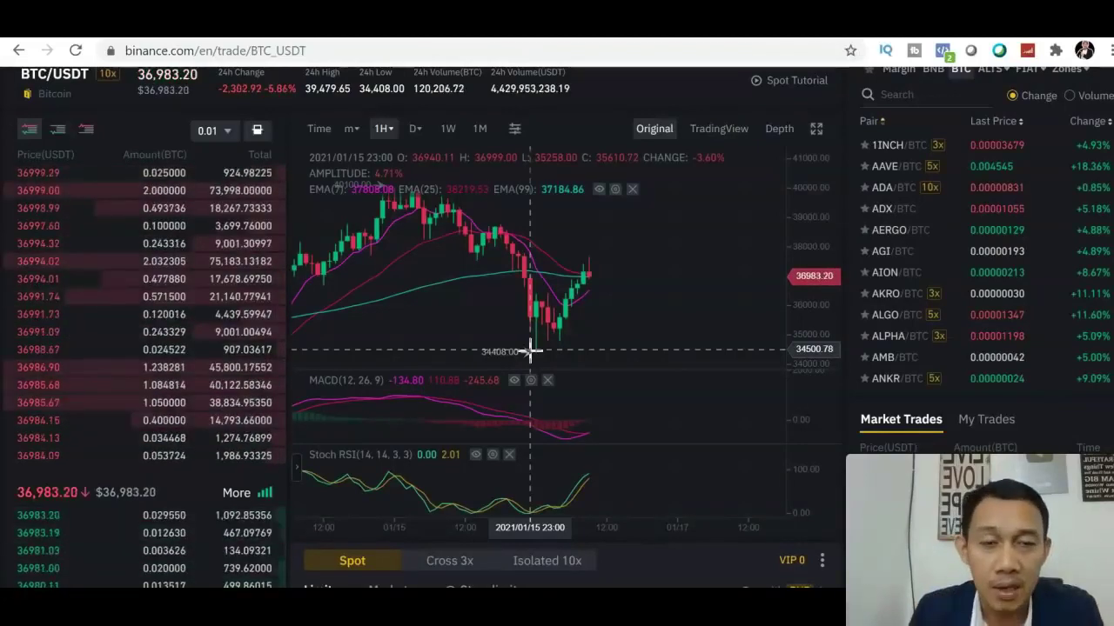
left_click(715, 139)
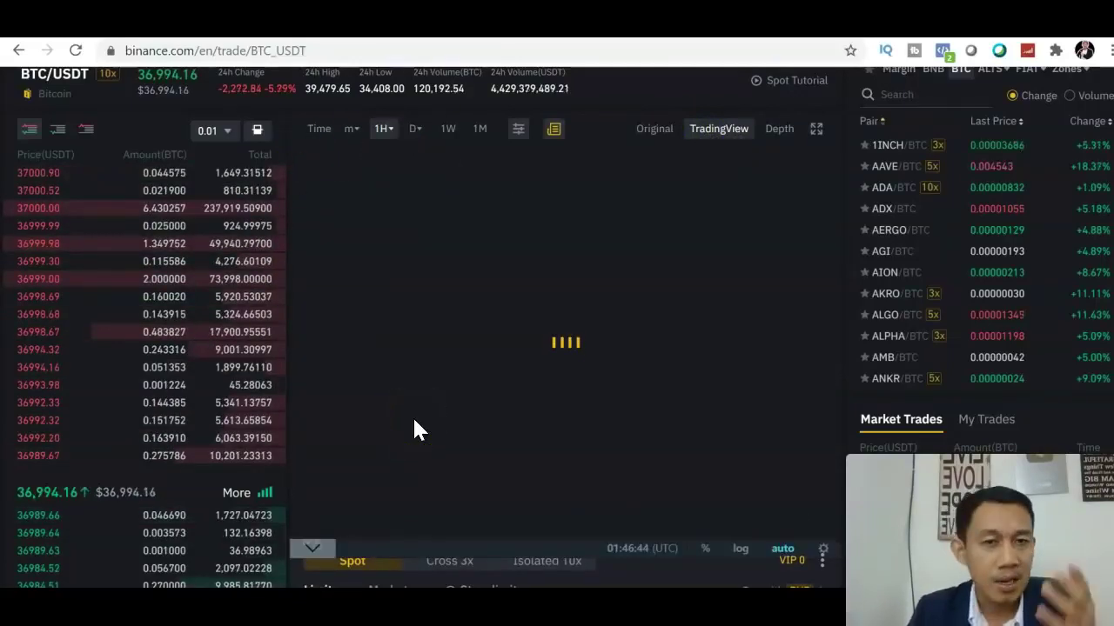
left_click(654, 129)
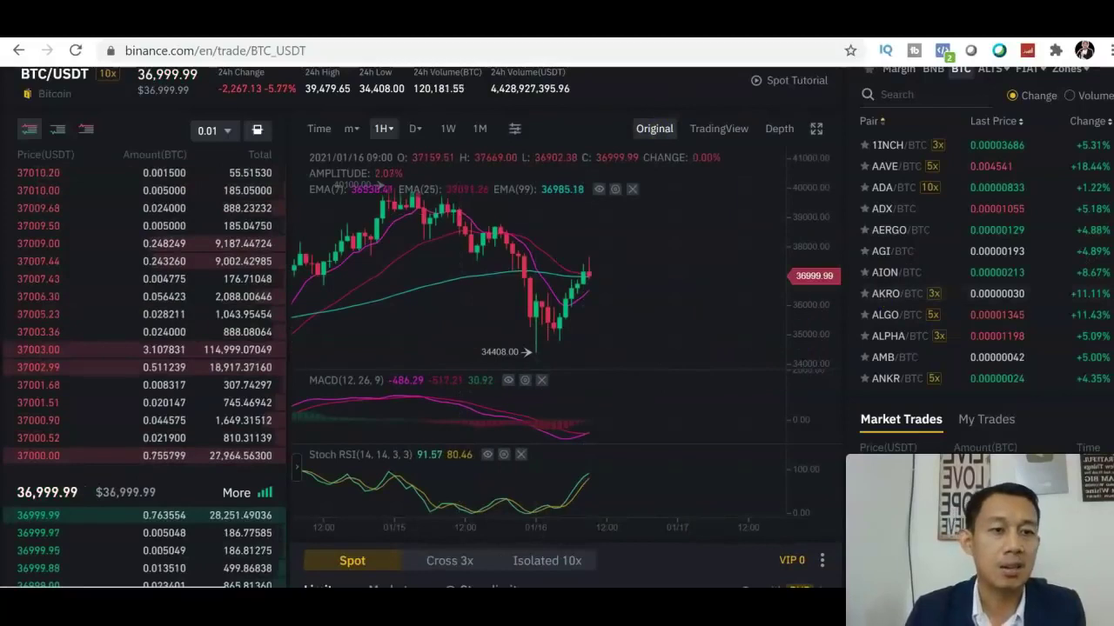
scroll(557, 348, "up", 2)
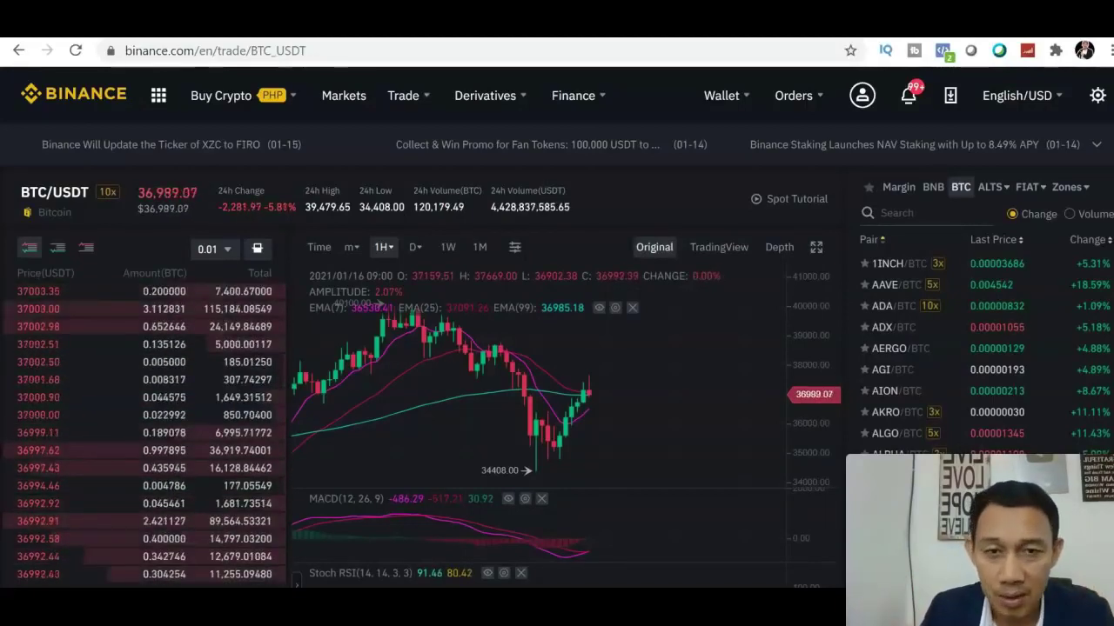
- Open P2P Trading and show the Sell offers for USDT in PHP
mouse_move(723, 100)
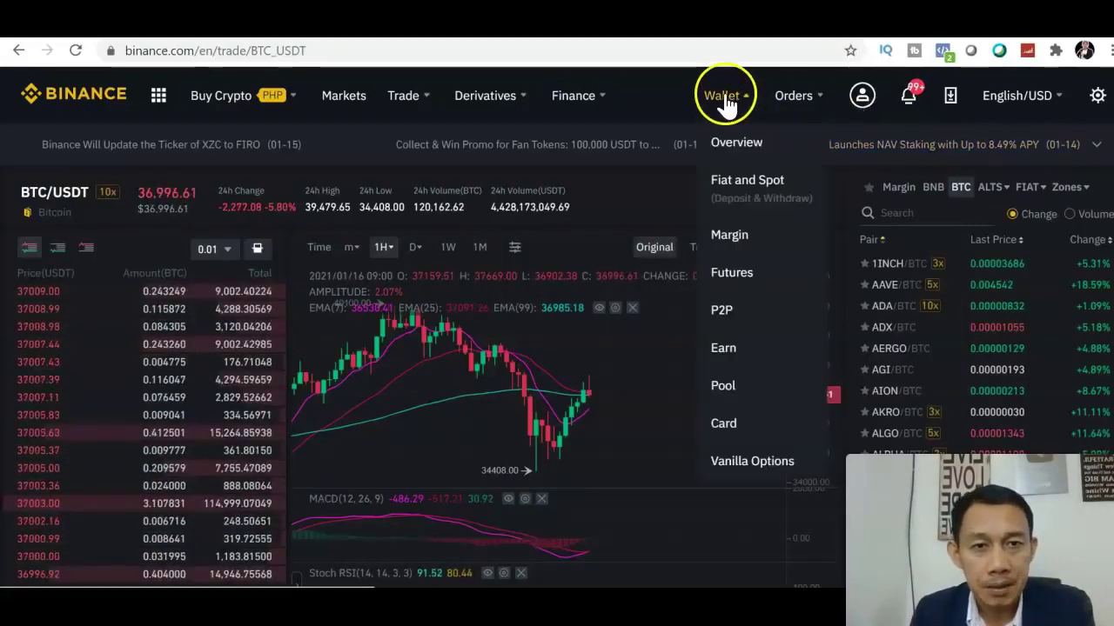
left_click(226, 99)
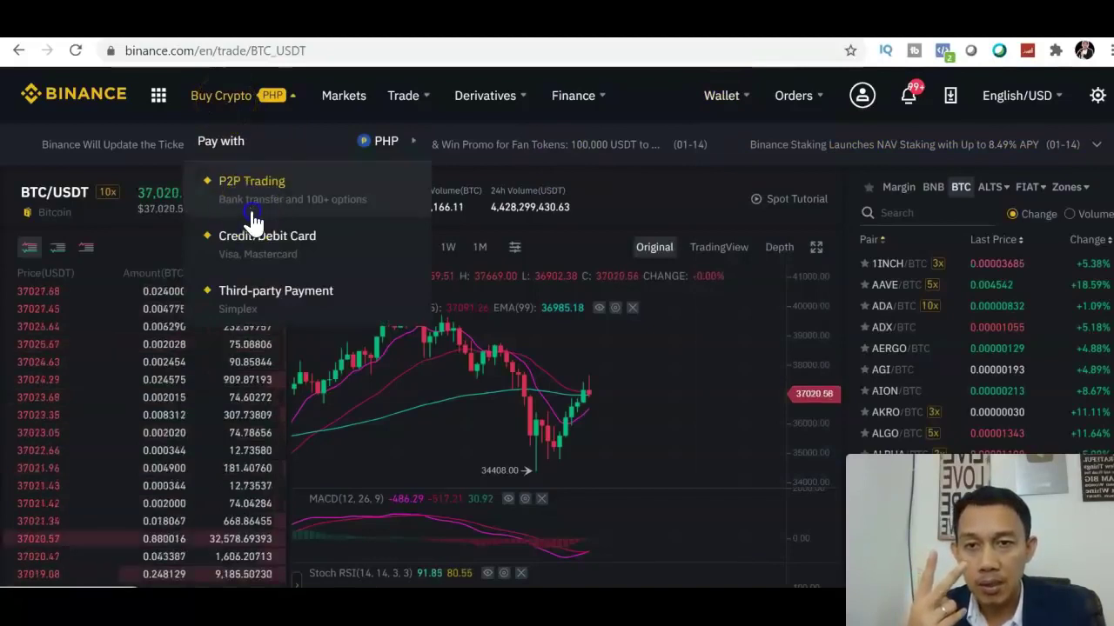
left_click(252, 212)
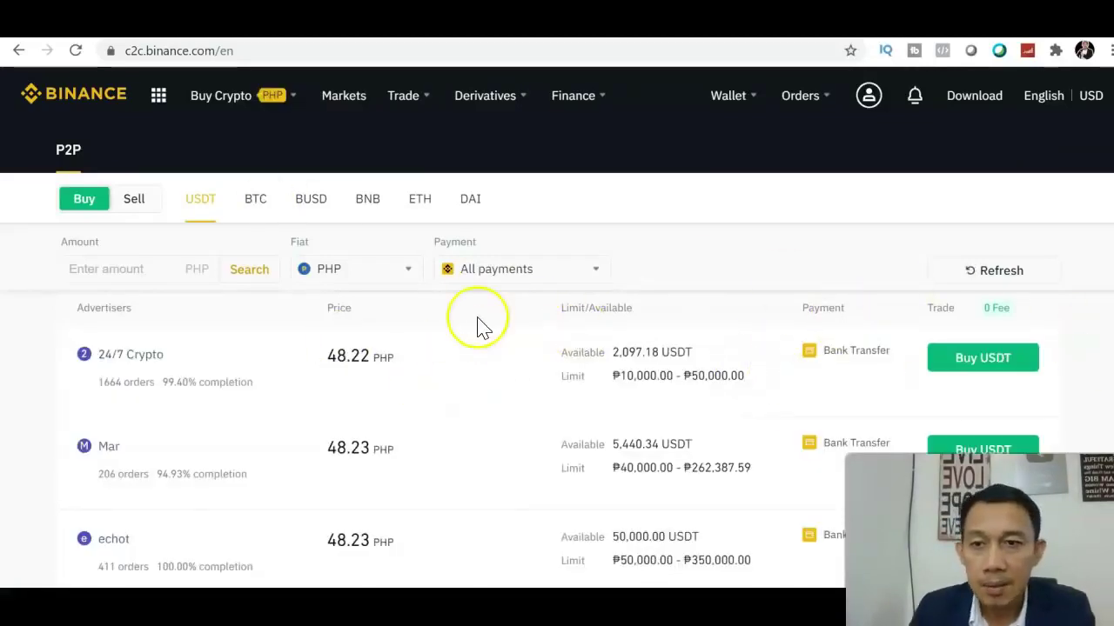
left_click(132, 200)
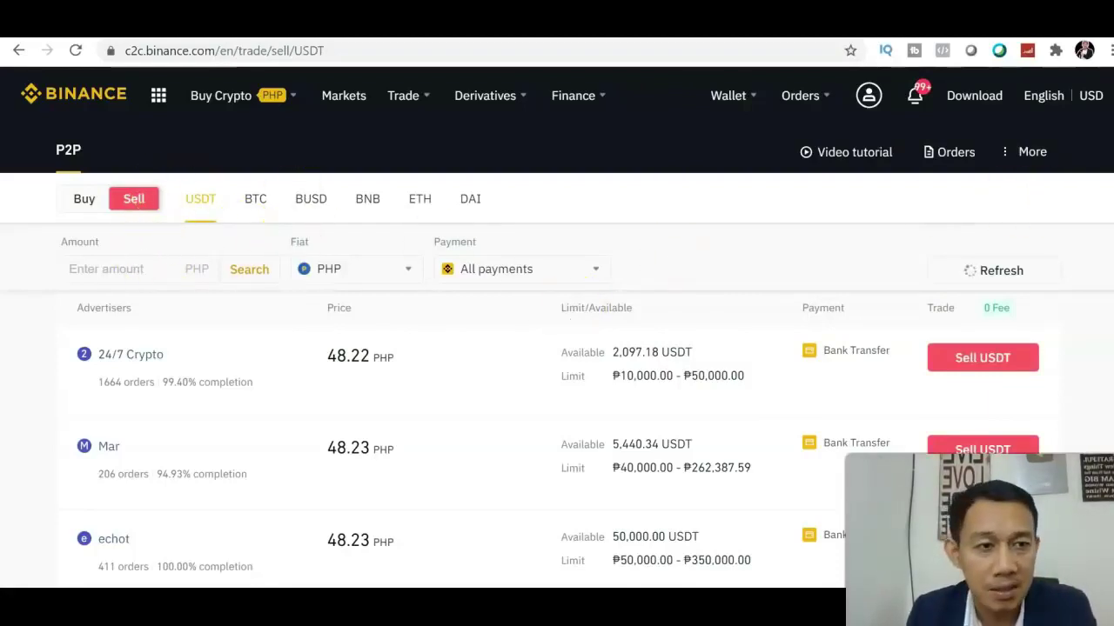
scroll(557, 348, "down", 4)
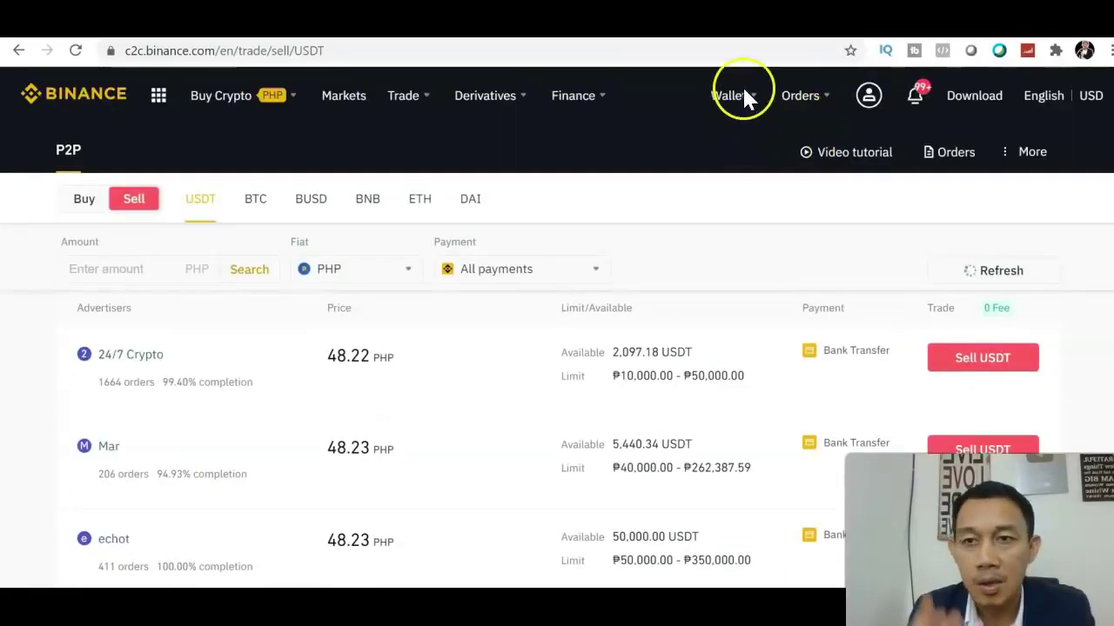
- Open the Fiat and Spot wallet and search the coin list for 'xrp'
left_click(745, 97)
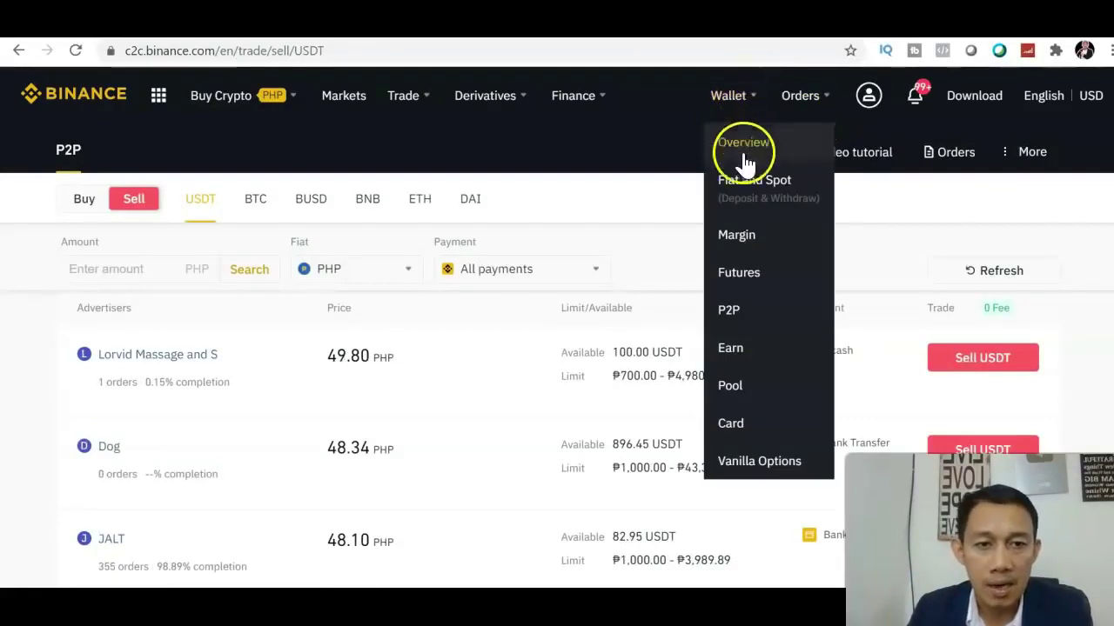
left_click(745, 187)
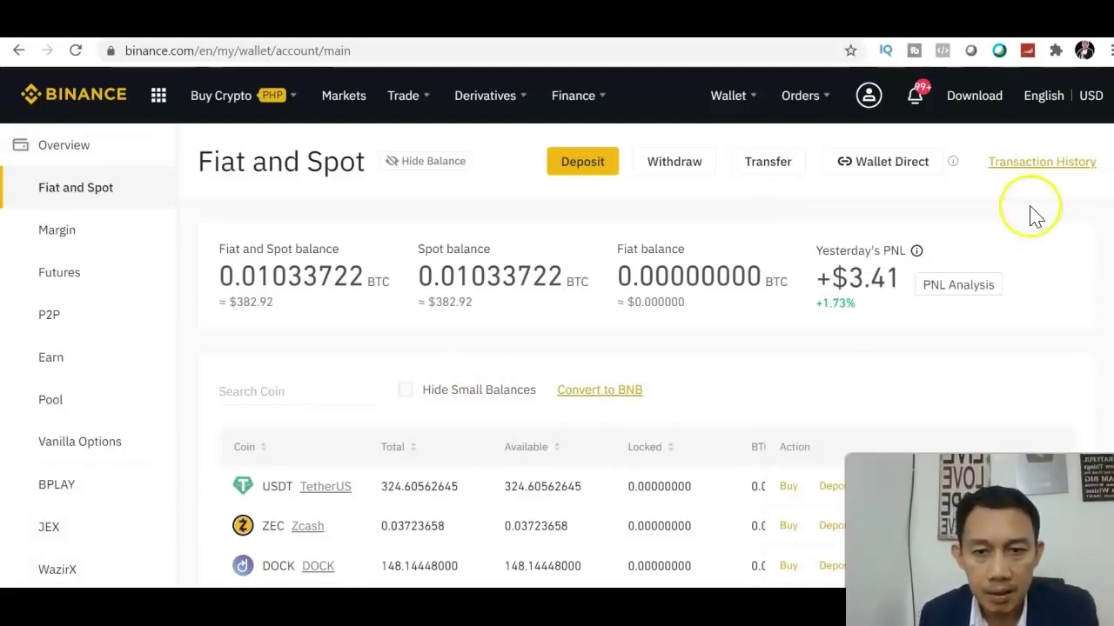
scroll(557, 348, "down", 1)
scroll(557, 348, "down", 1)
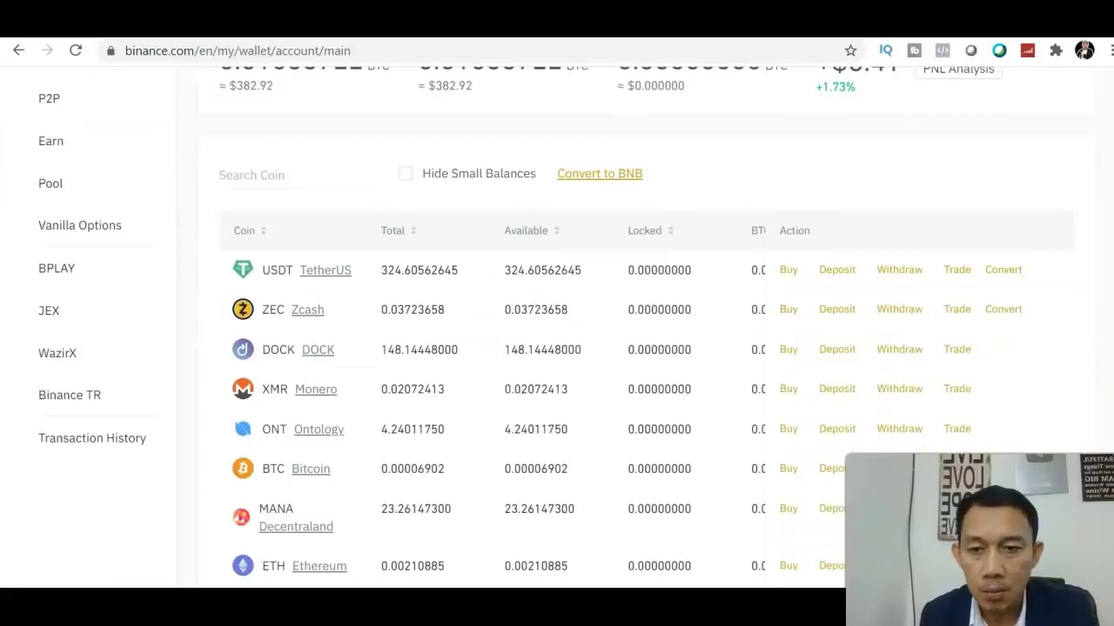
left_click(286, 167)
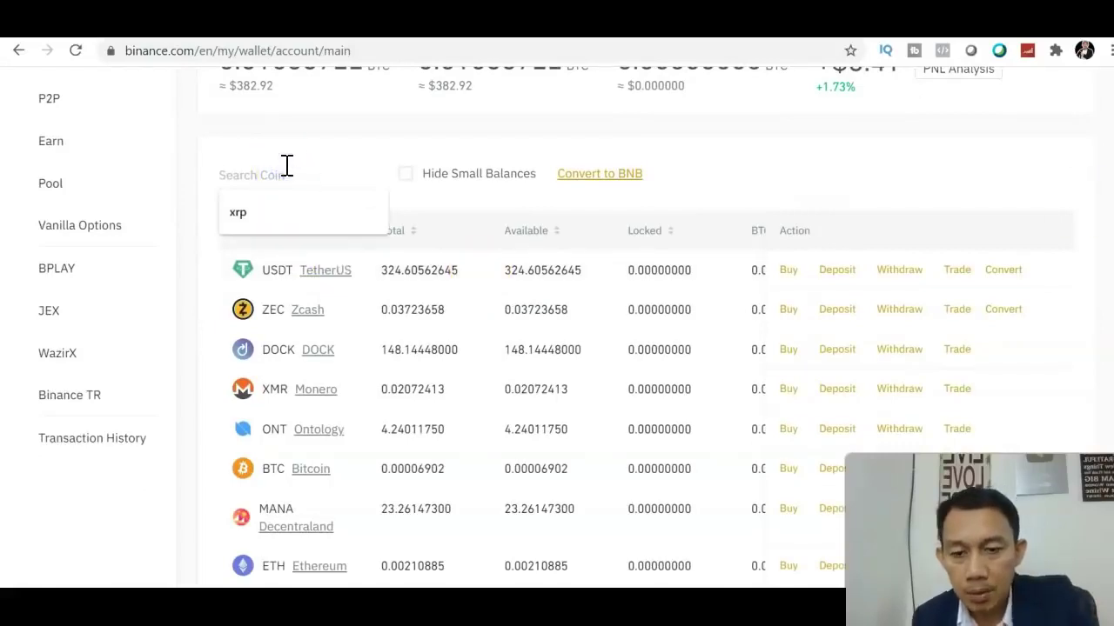
type("x")
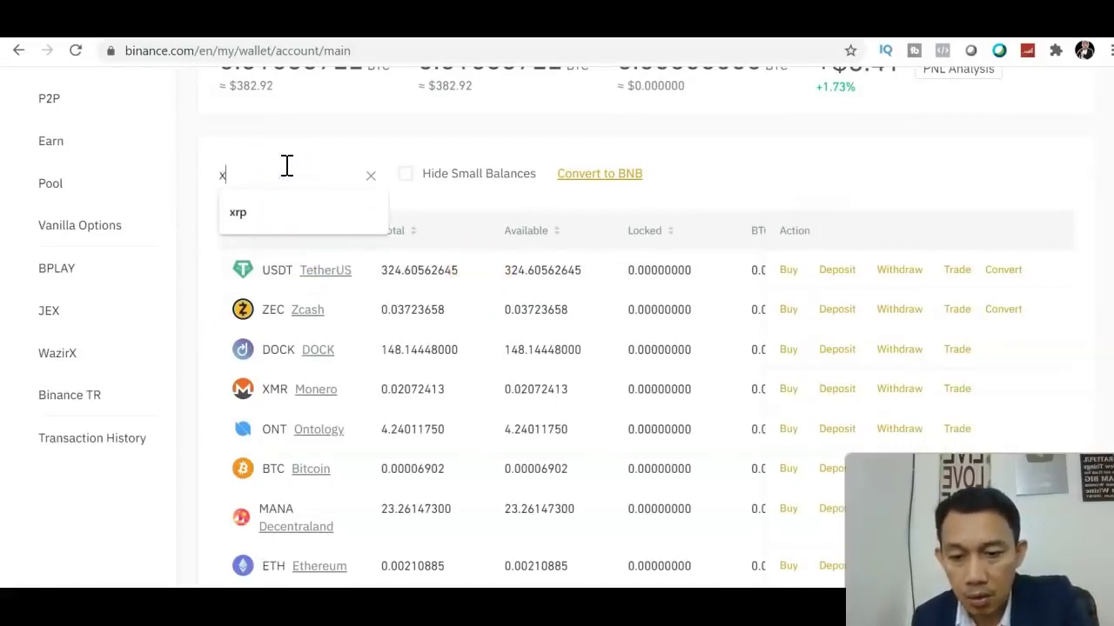
type("rp")
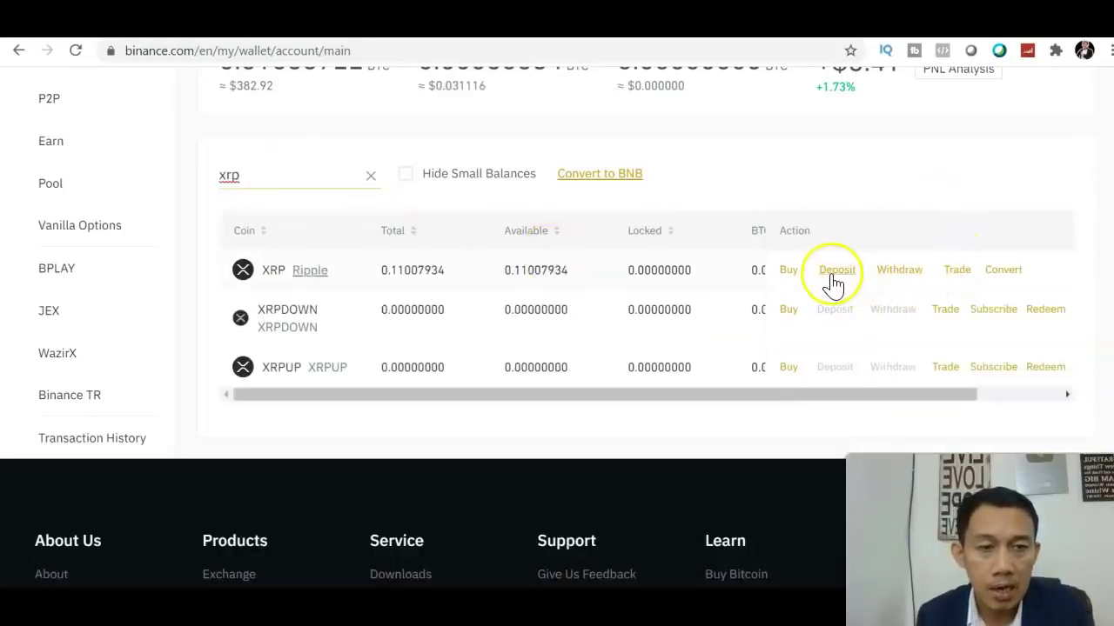
- Start an XRP withdrawal and select the XRP transfer network
left_click(901, 277)
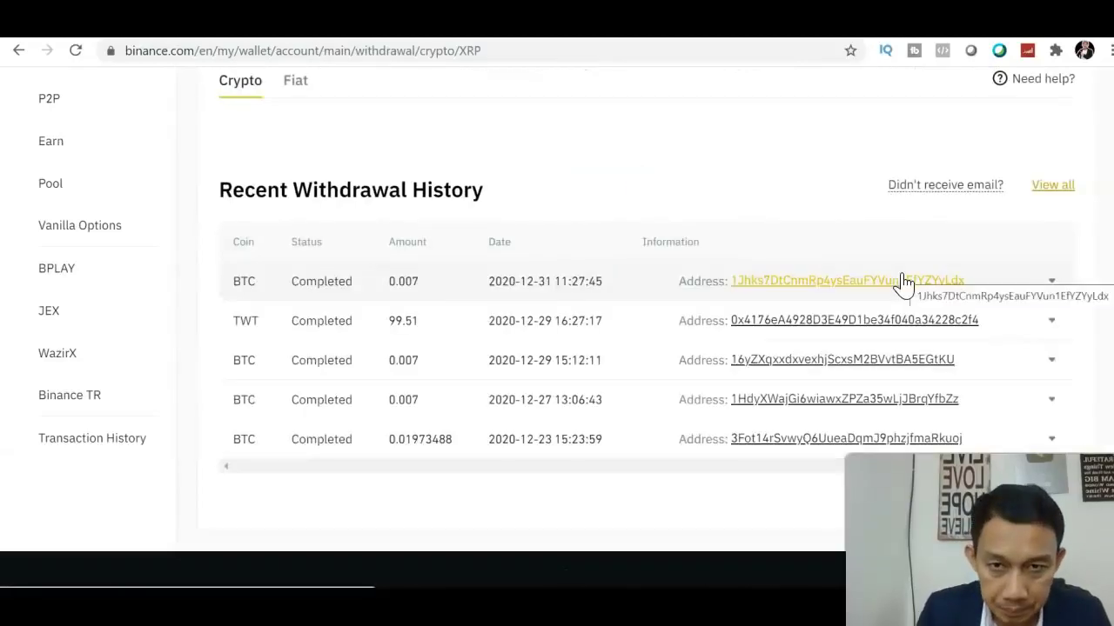
left_click(910, 233)
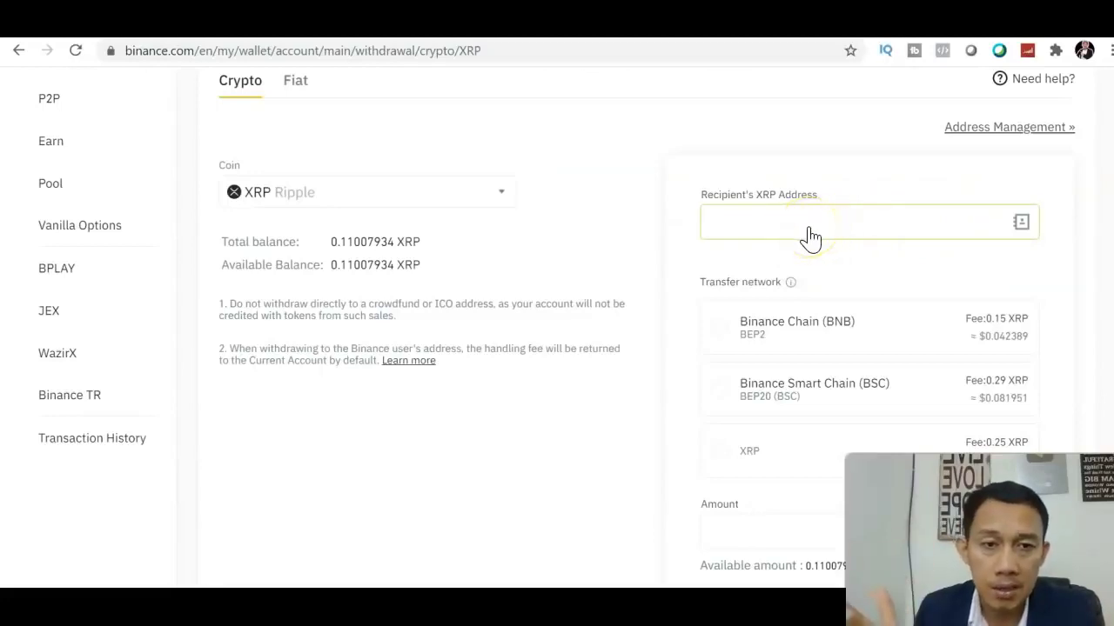
left_click(712, 459)
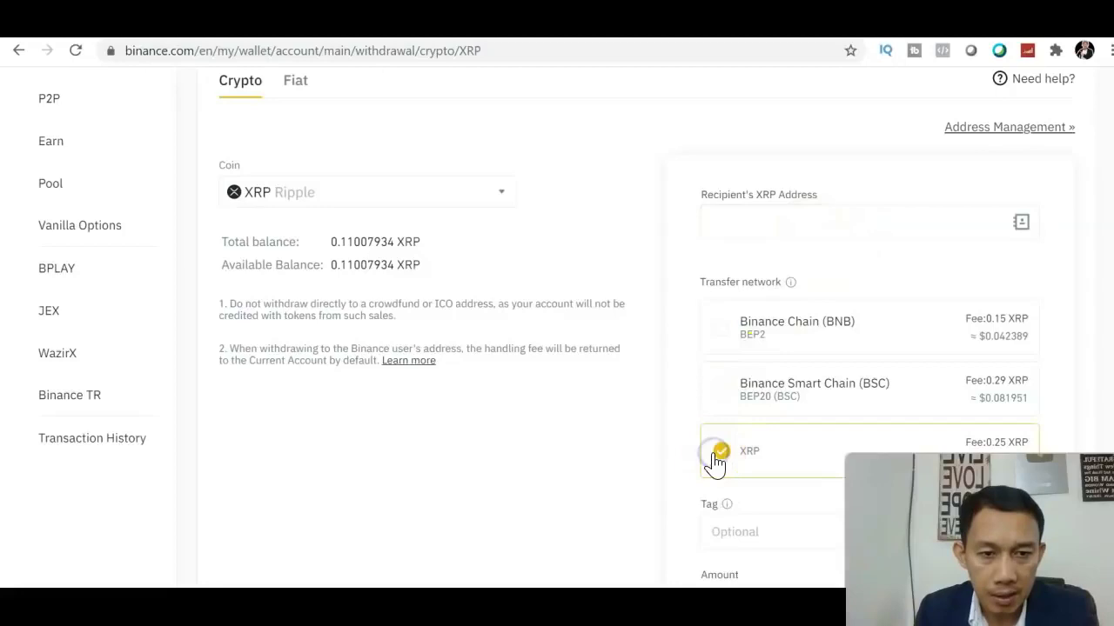
scroll(557, 329, "down", 3)
left_click(774, 319)
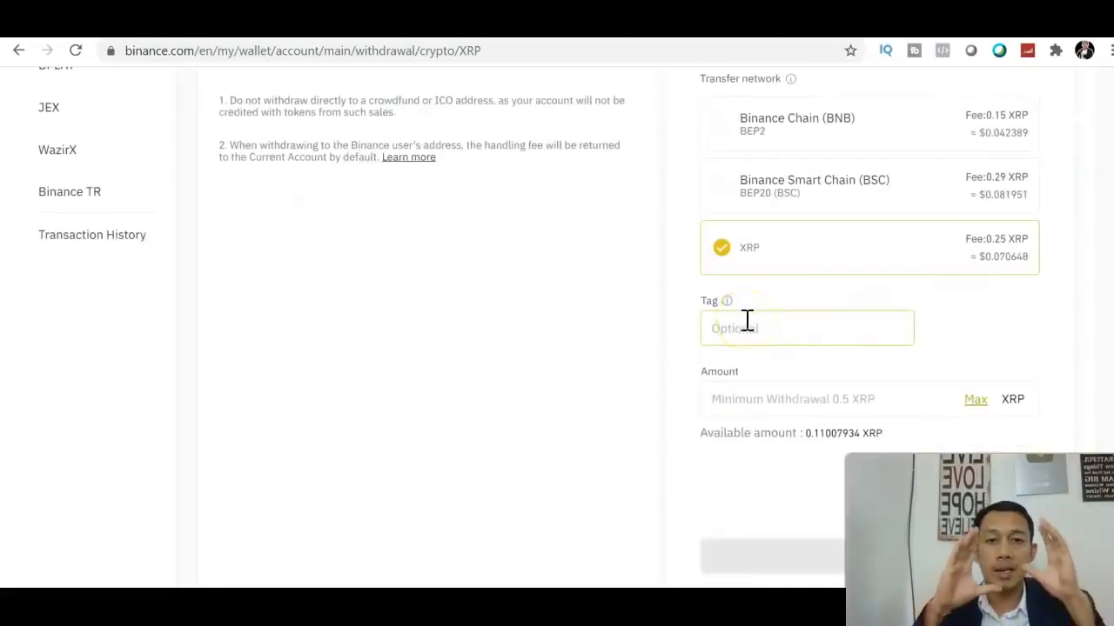
- Fill in the maximum 0.110079 XRP amount and attempt to submit the withdrawal
left_click(945, 391)
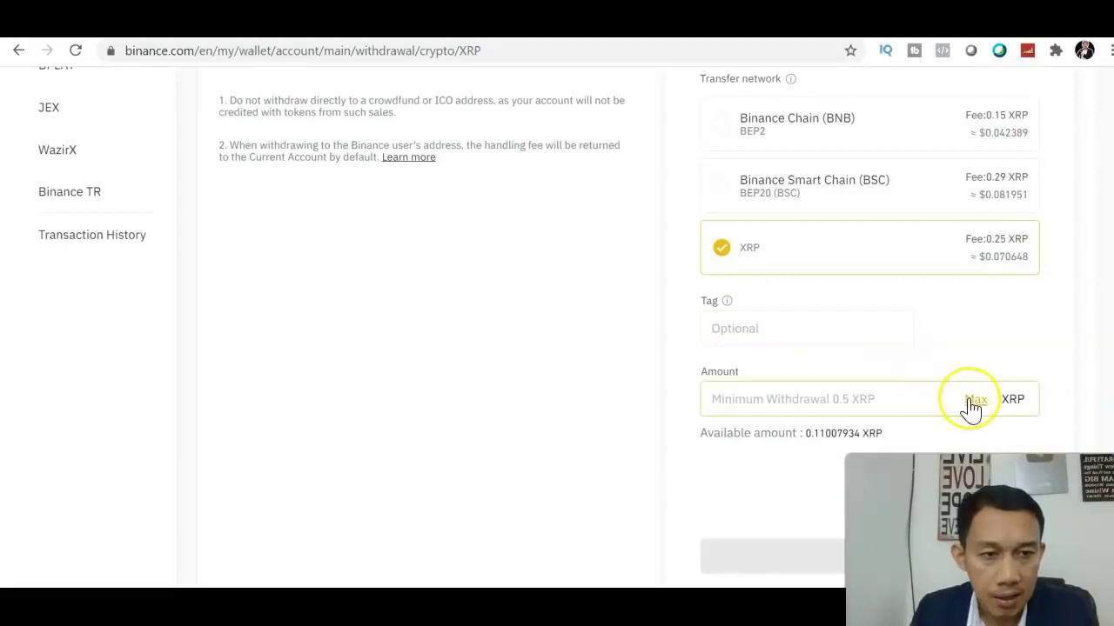
left_click(972, 400)
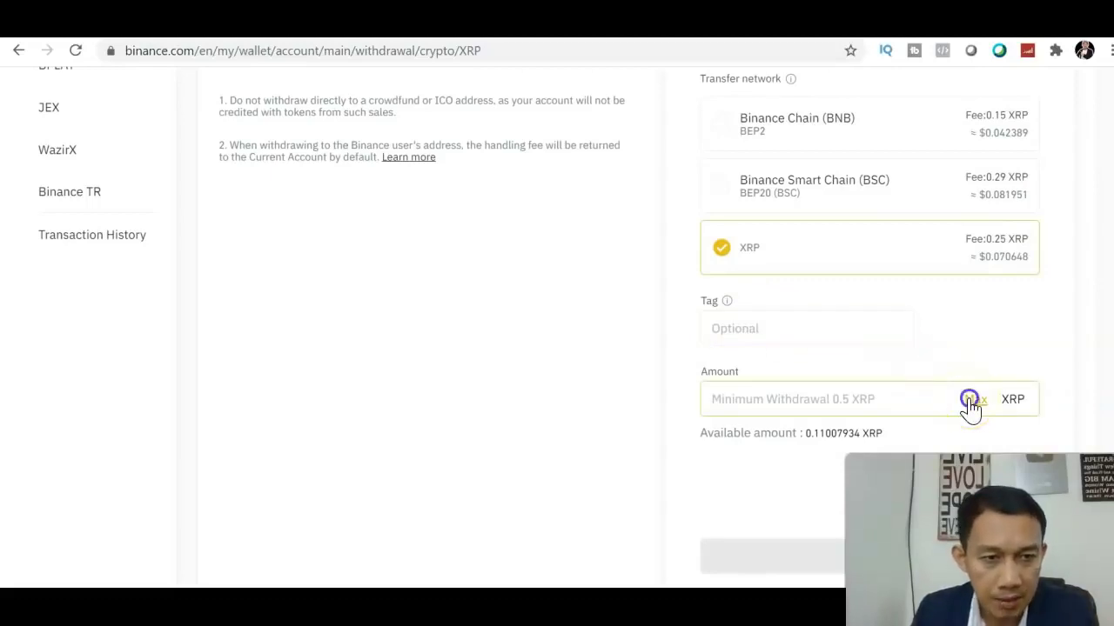
scroll(870, 348, "down", 2)
left_click(922, 352)
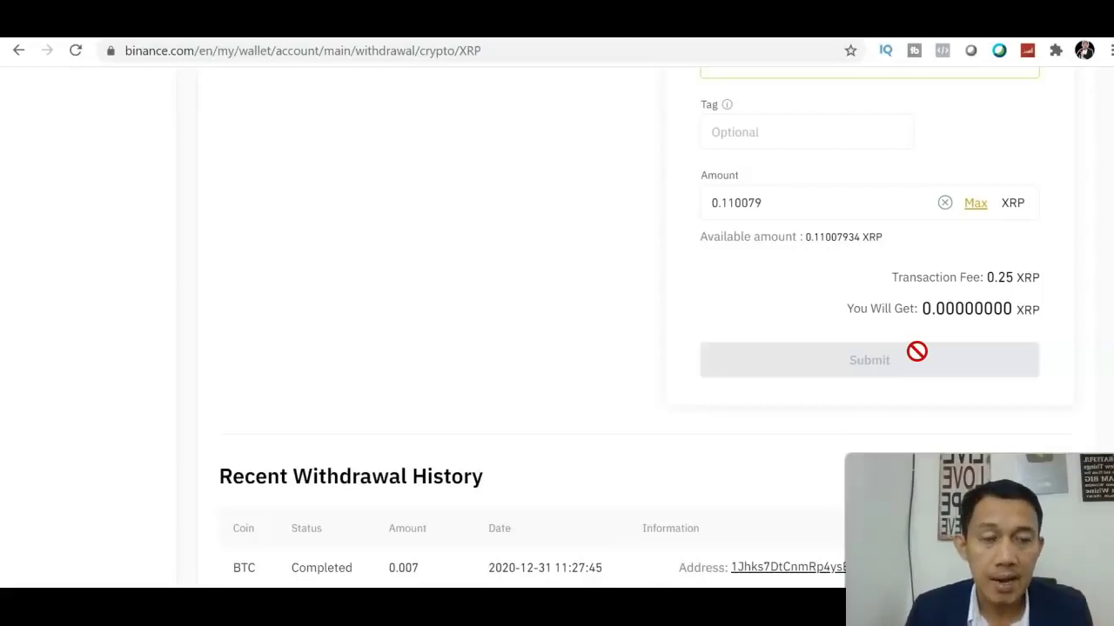
scroll(818, 174, "up", 8)
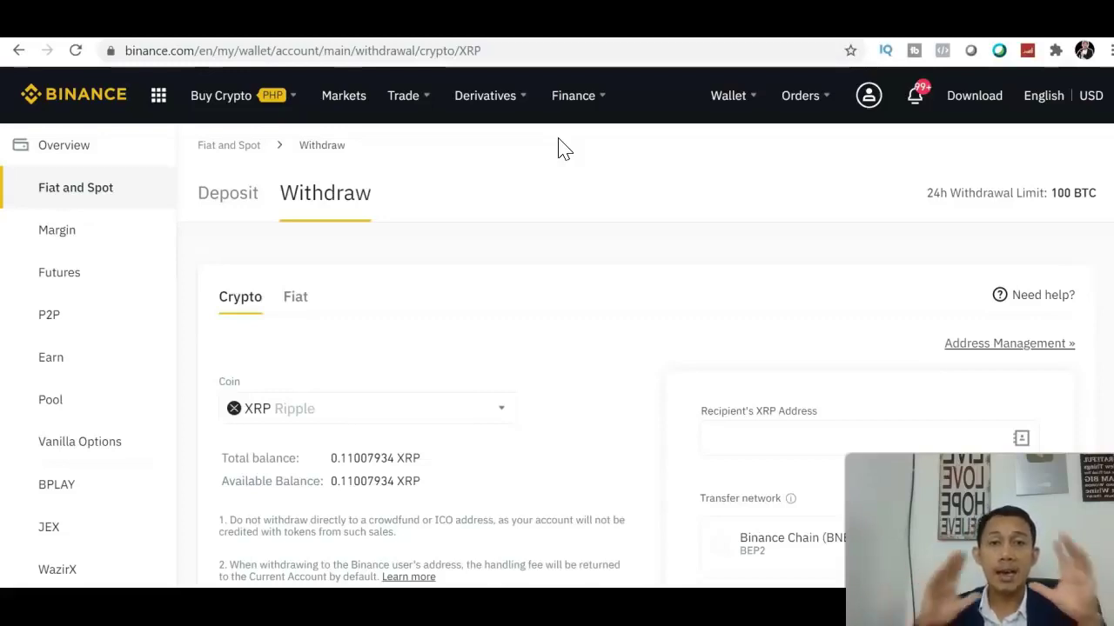
left_click(89, 567)
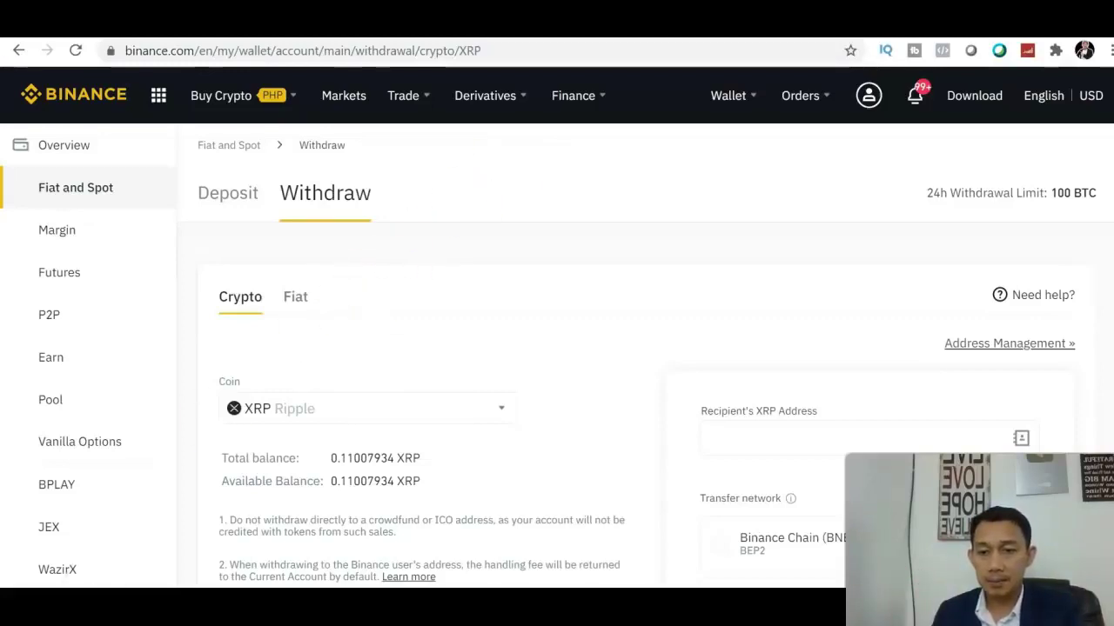